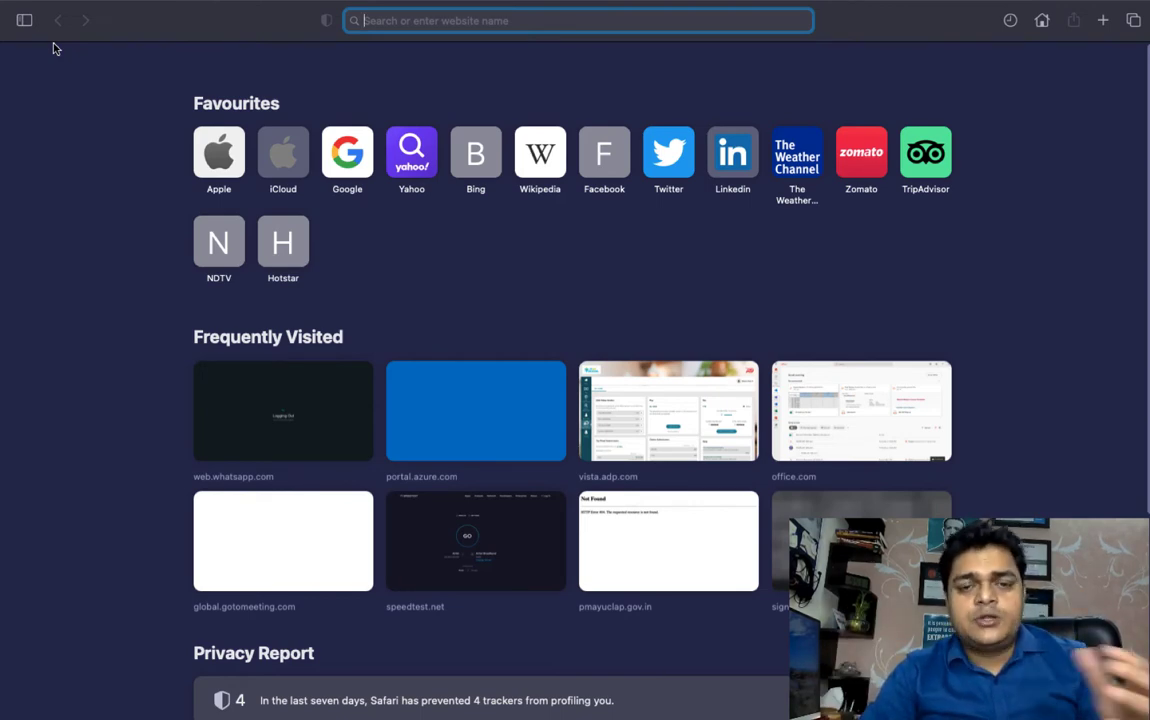
Switch from Safari to the OneNote space showing the 'Configure EBS for AWS EC2 Instance' notes
key("ctrl+Right")
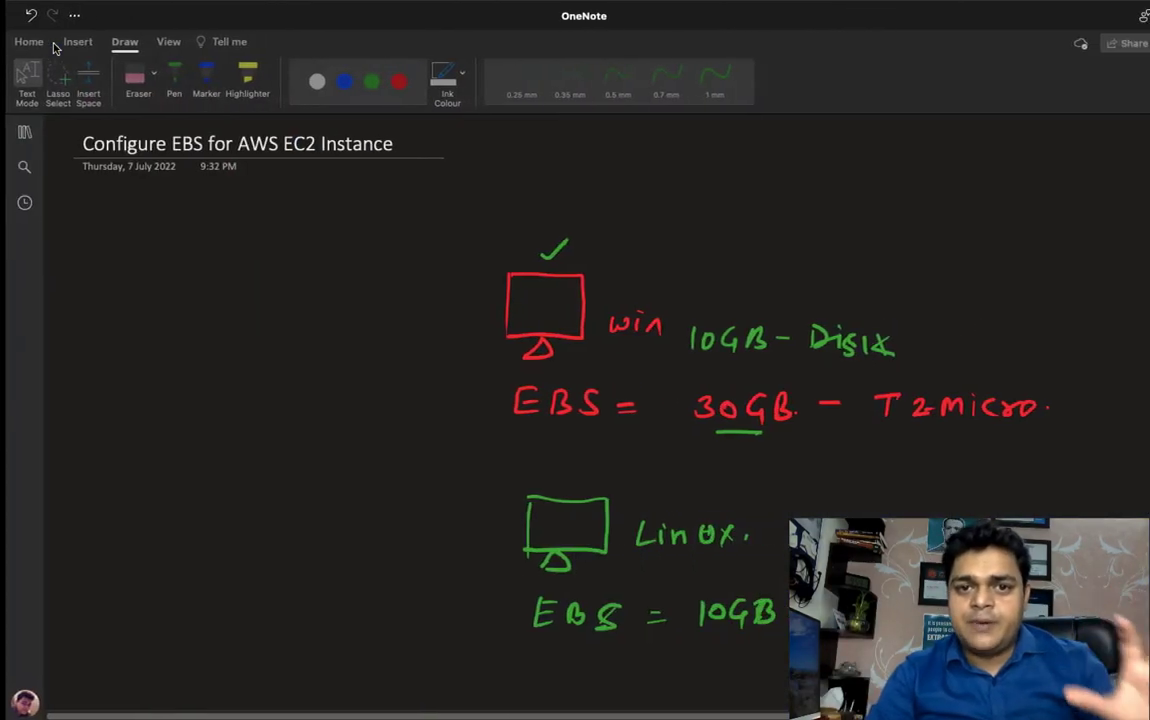
Move from OneNote past Safari to the macOS desktop space
key("ctrl+Left")
key("ctrl+Left")
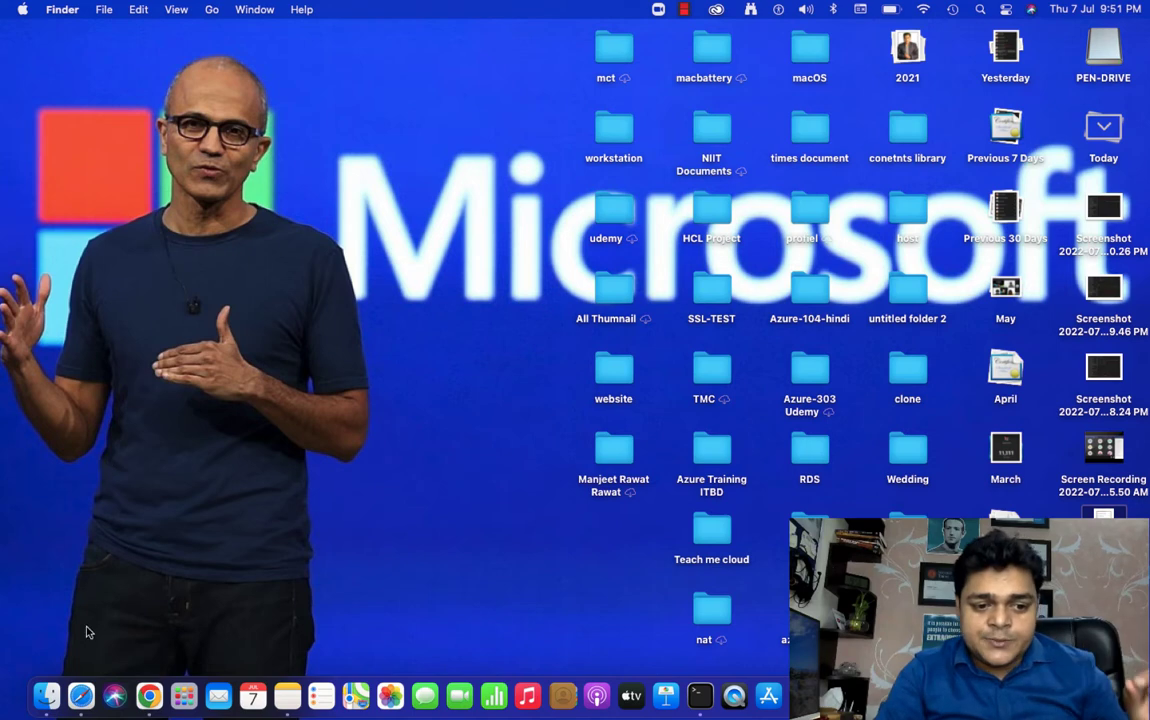
Launch Safari, load portal.azure.com, and continue with the first signed-in account
left_click(81, 695)
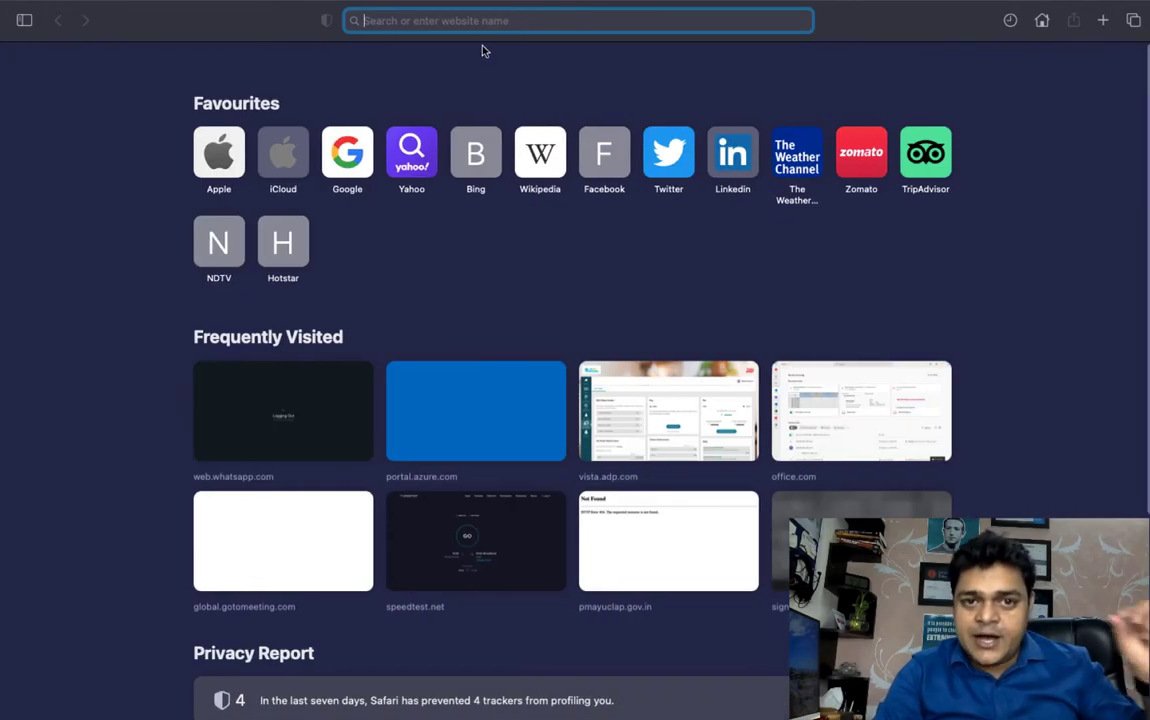
type("azure.com")
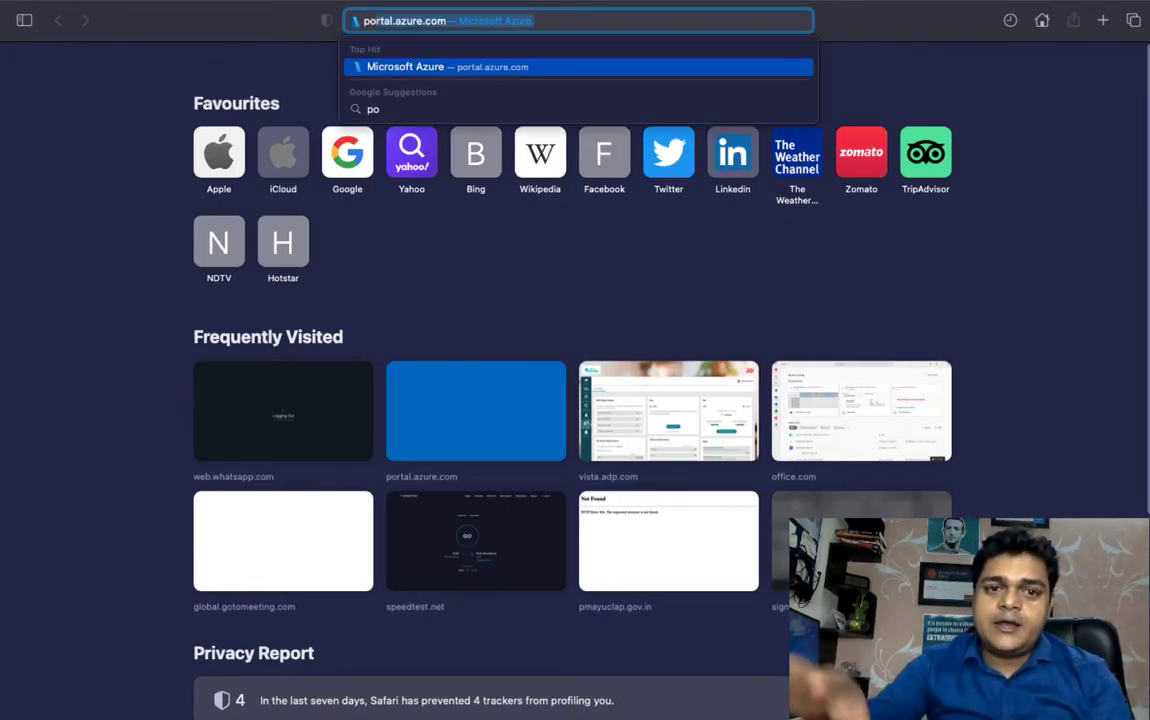
key("Return")
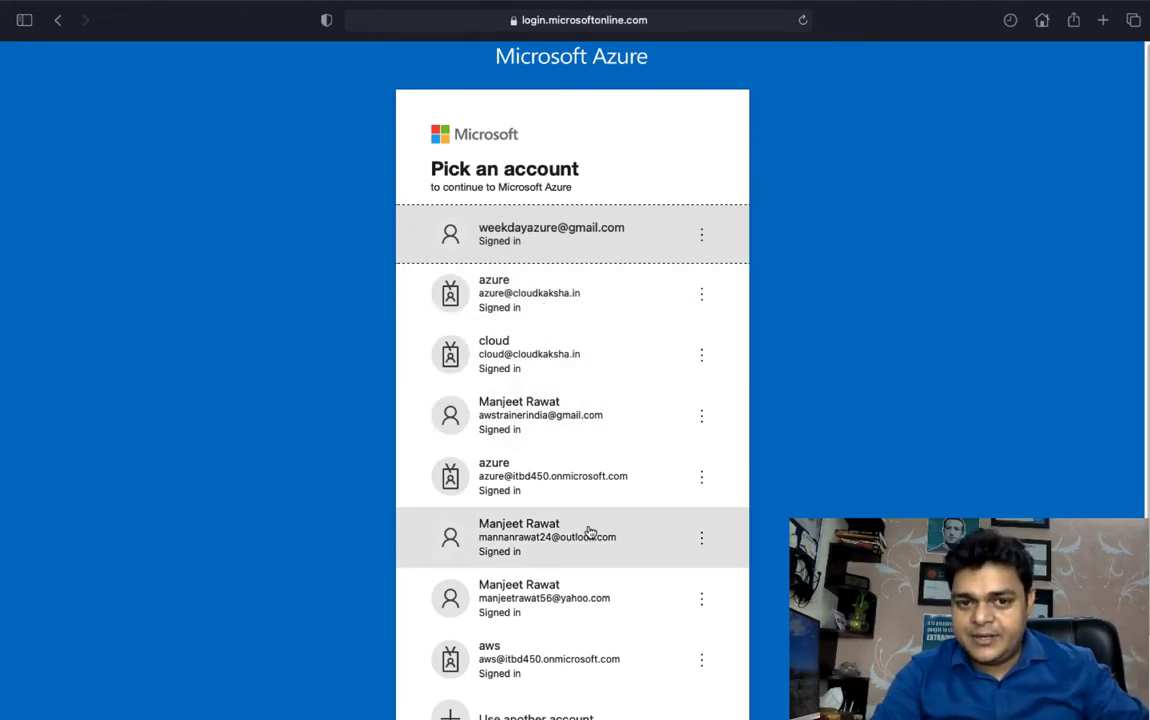
left_click(585, 253)
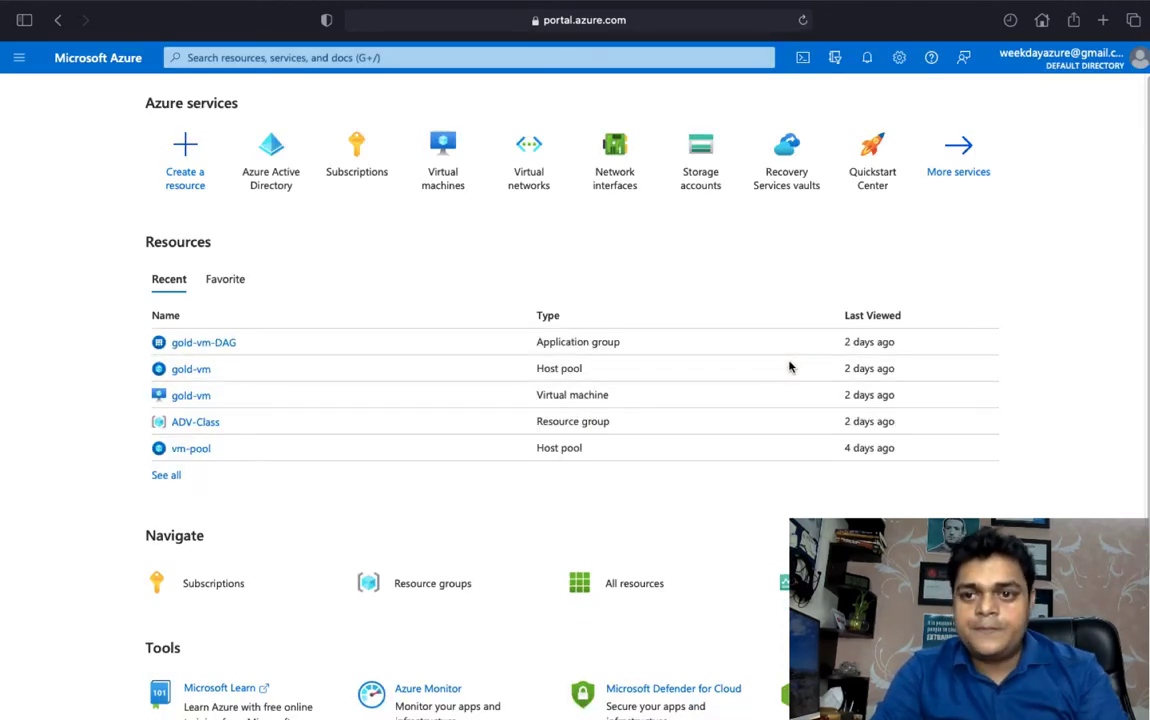
Filter All services to the Security category and open Azure Active Directory
left_click(962, 178)
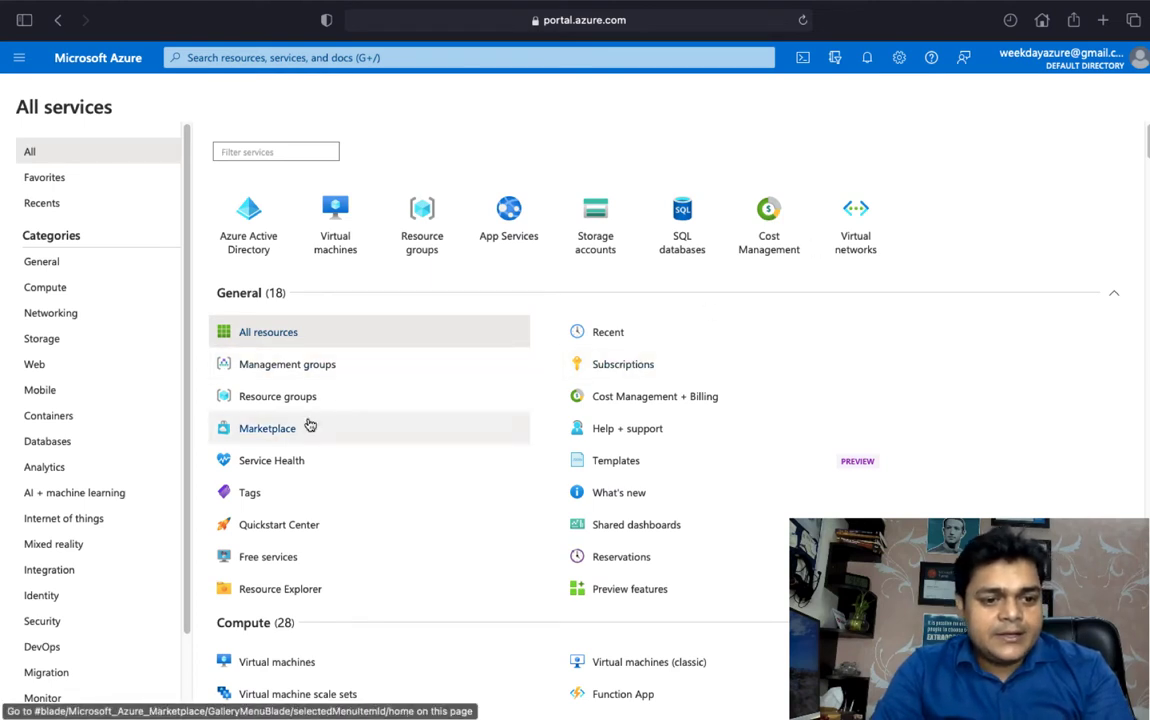
left_click(44, 623)
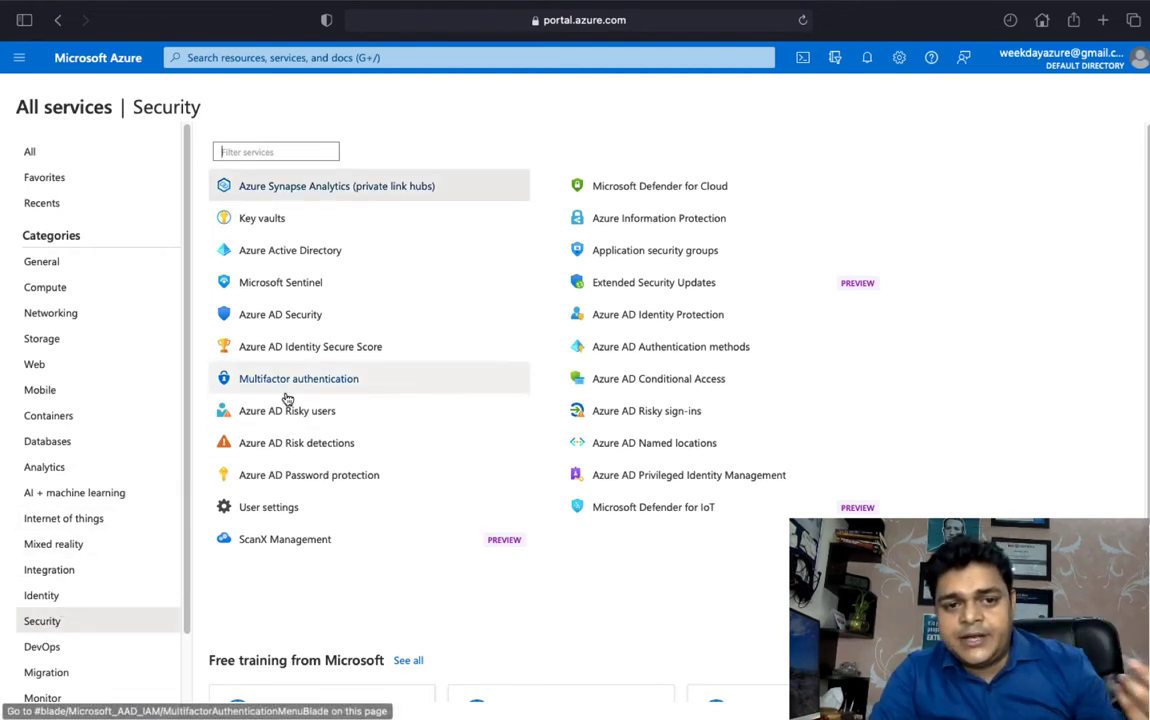
left_click(324, 251)
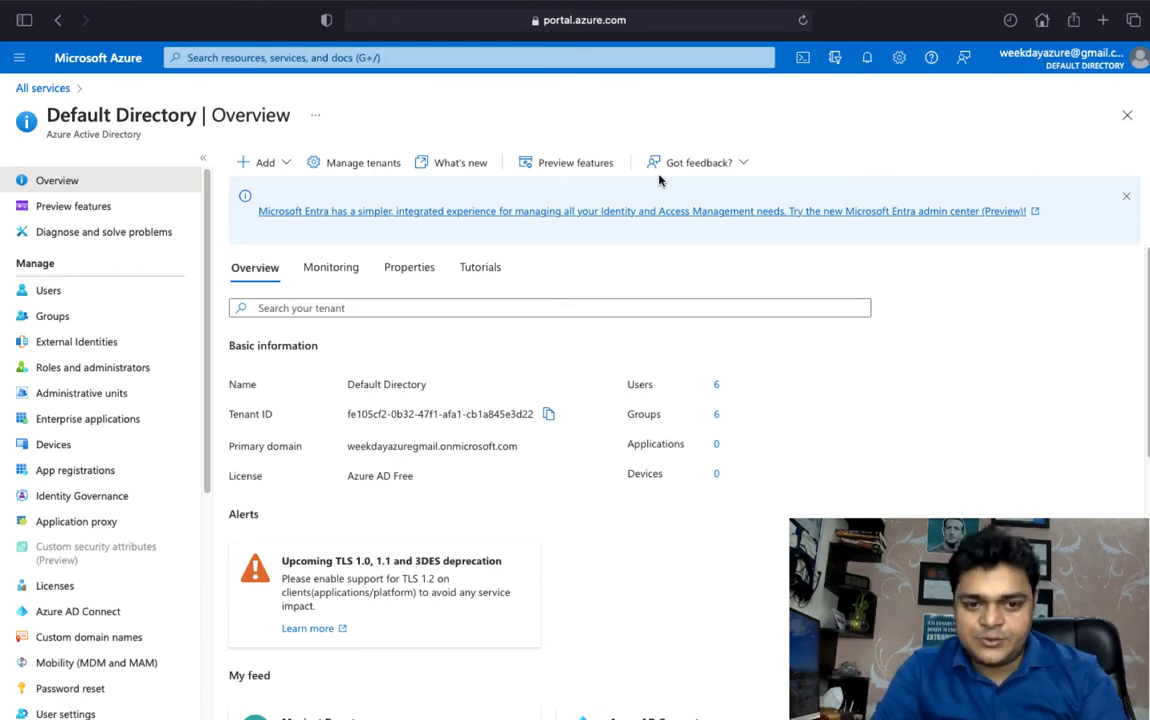
Open the Default Directory's Users list showing its 6 users
scroll(449, 539, "down", 5)
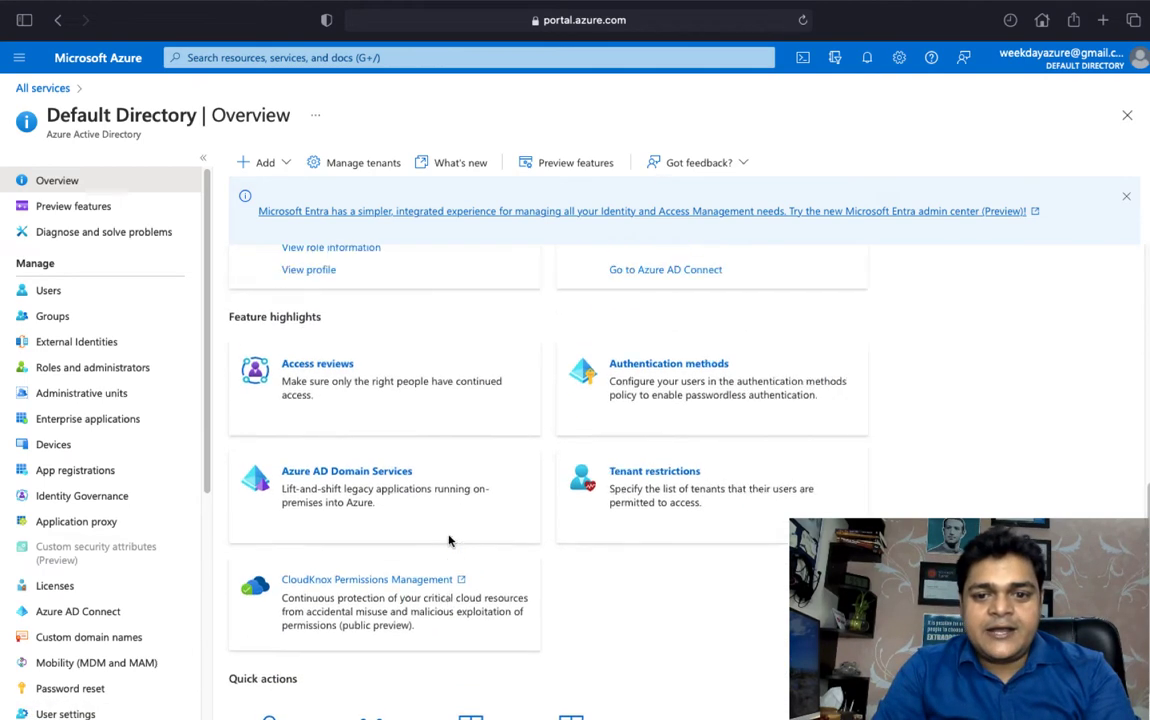
scroll(449, 539, "up", 5)
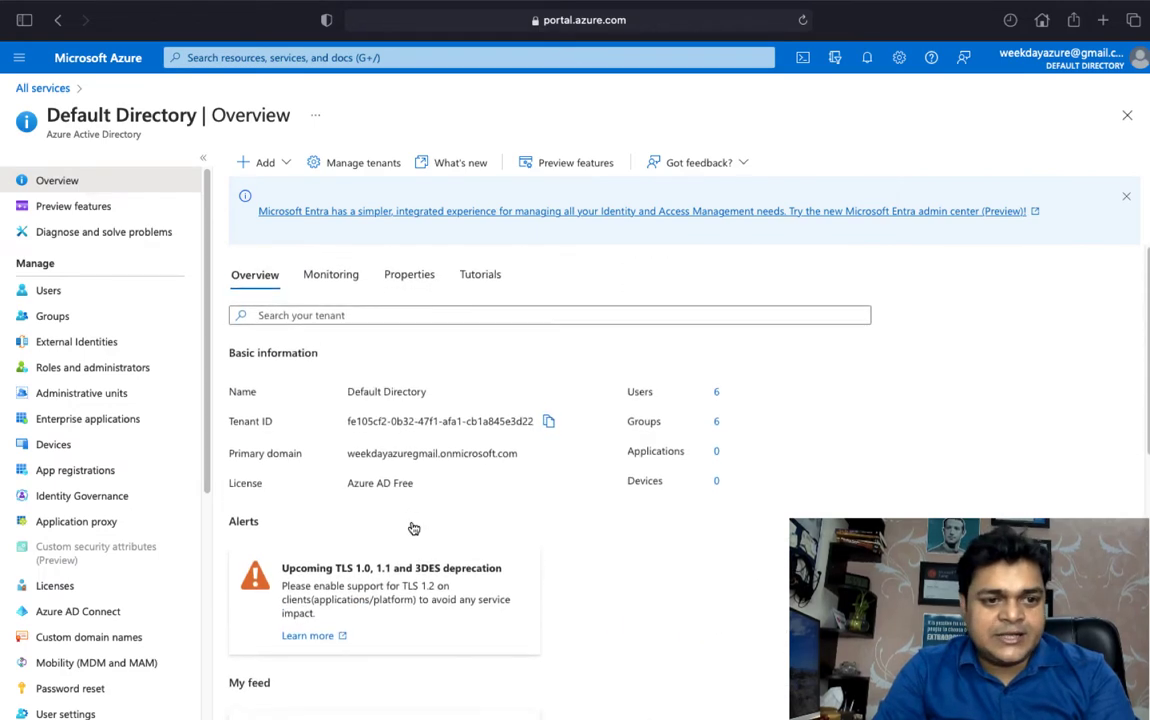
left_click(77, 294)
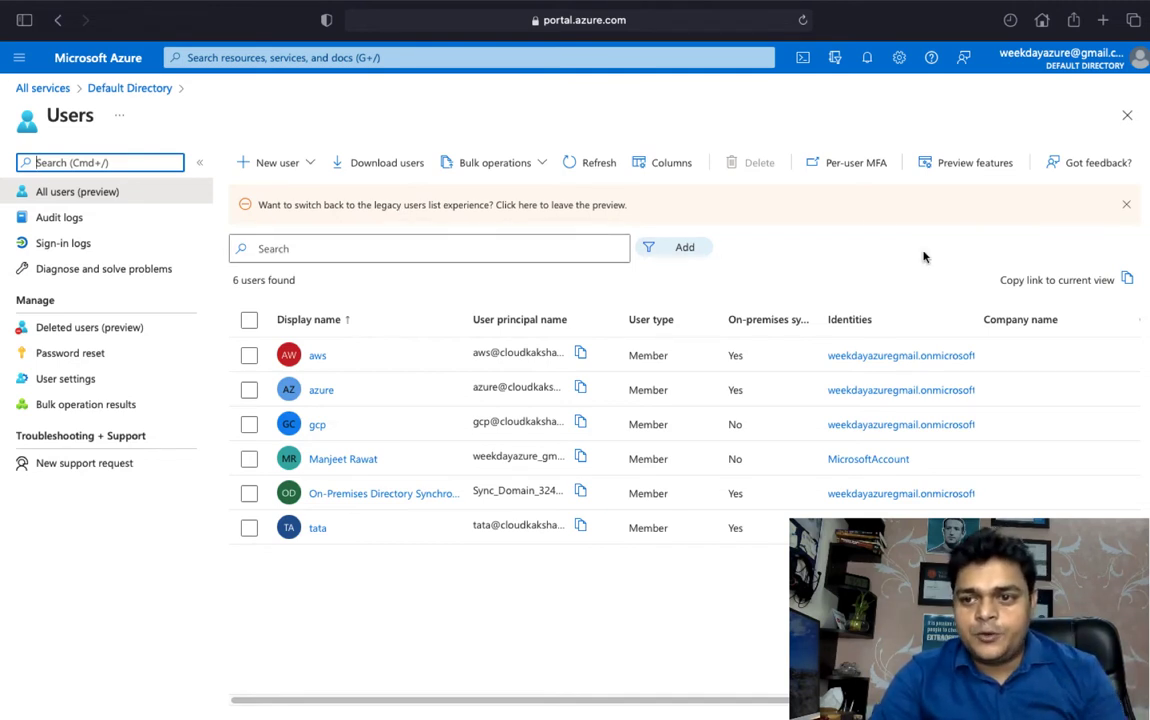
Dismiss the legacy-list banner and choose Create new user from the New user menu
left_click(1126, 205)
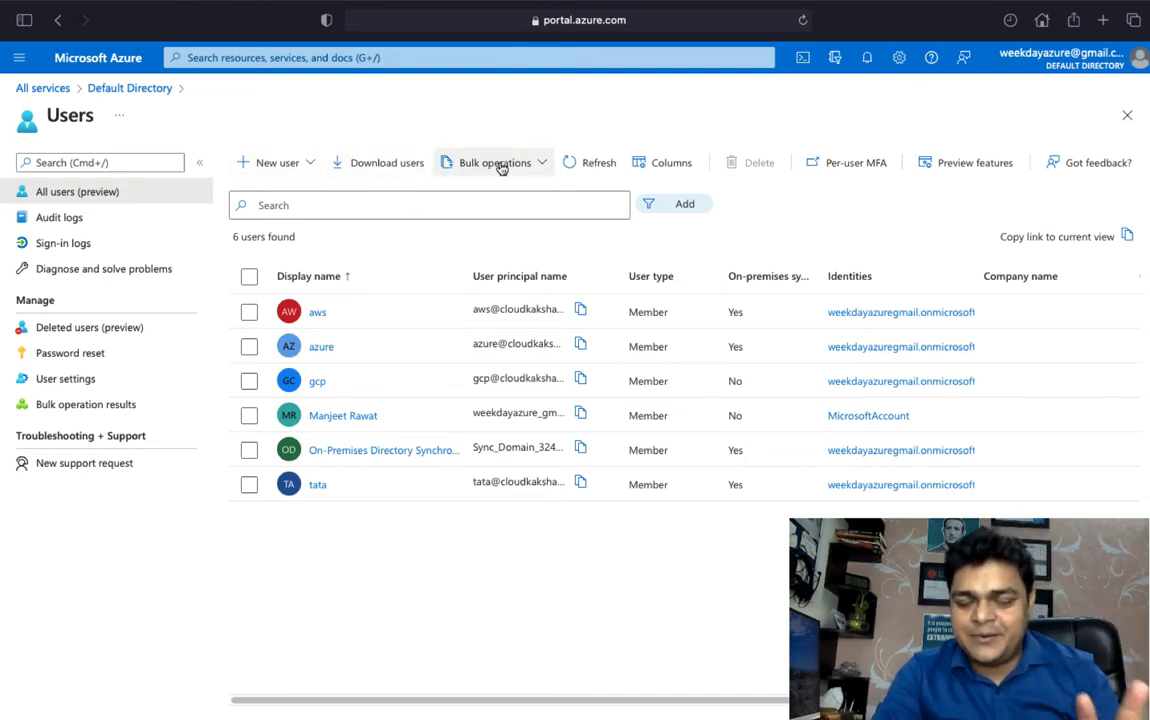
left_click(306, 166)
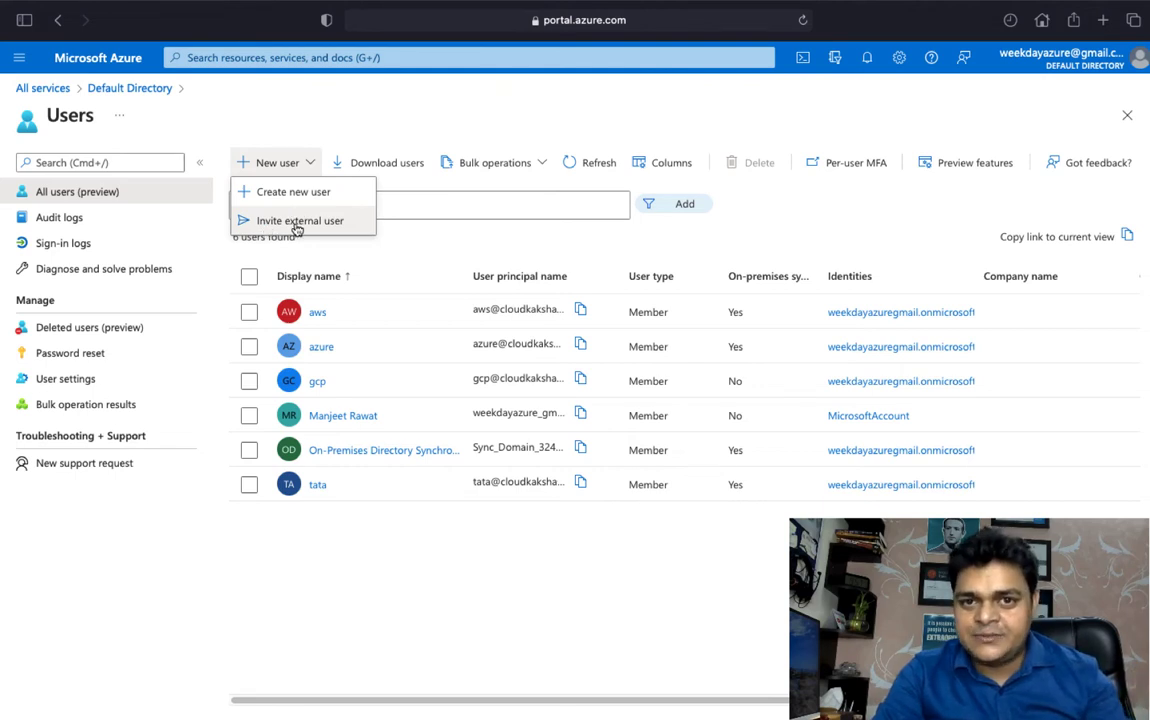
left_click(294, 193)
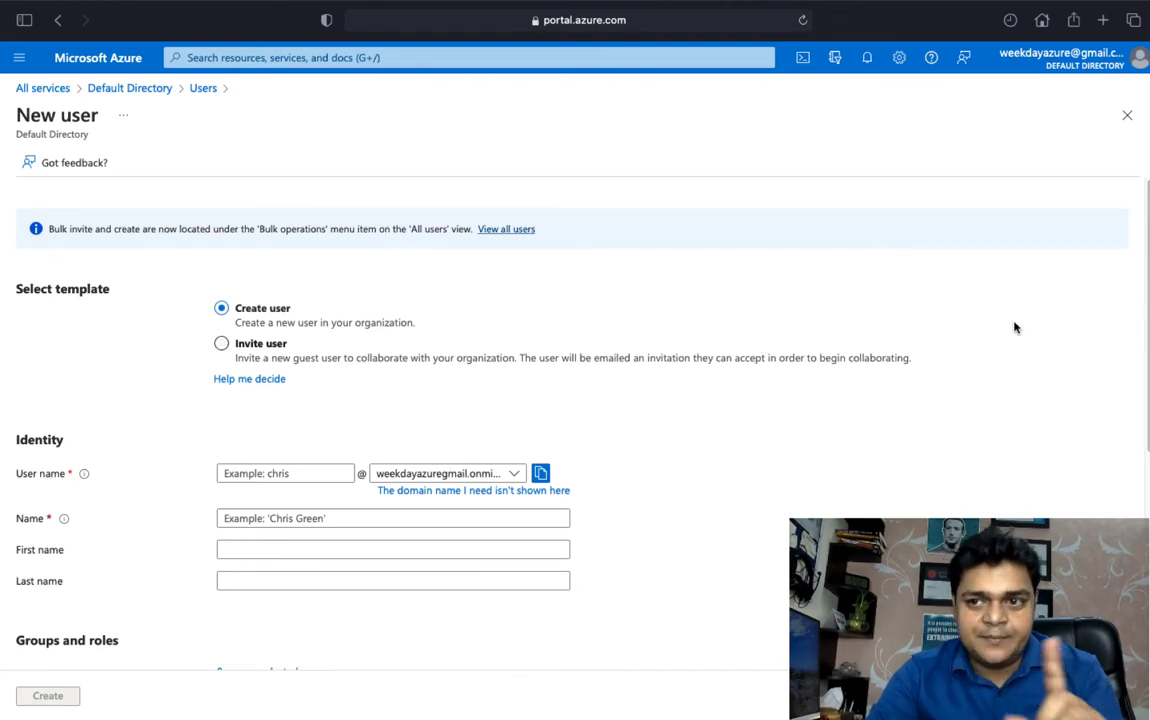
Close the New user form without creating anyone
left_click(1127, 117)
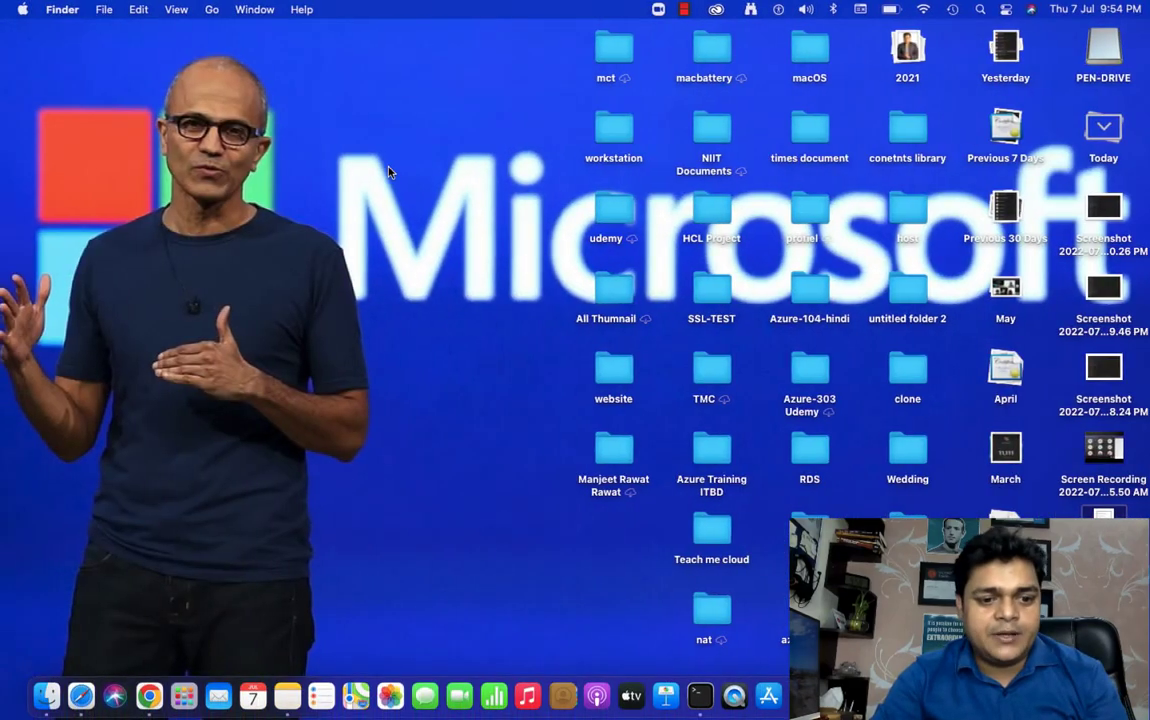
Load portal.azure.com in Google Chrome and sign in with the other account
left_click(168, 678)
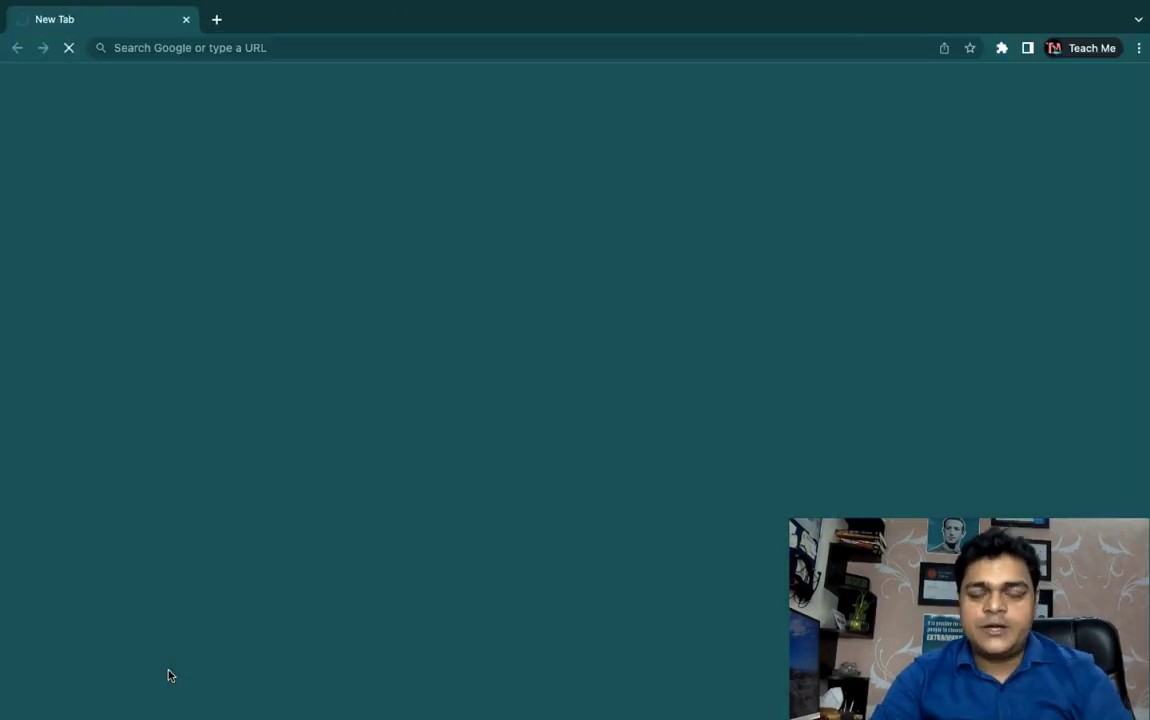
left_click(263, 45)
type("po")
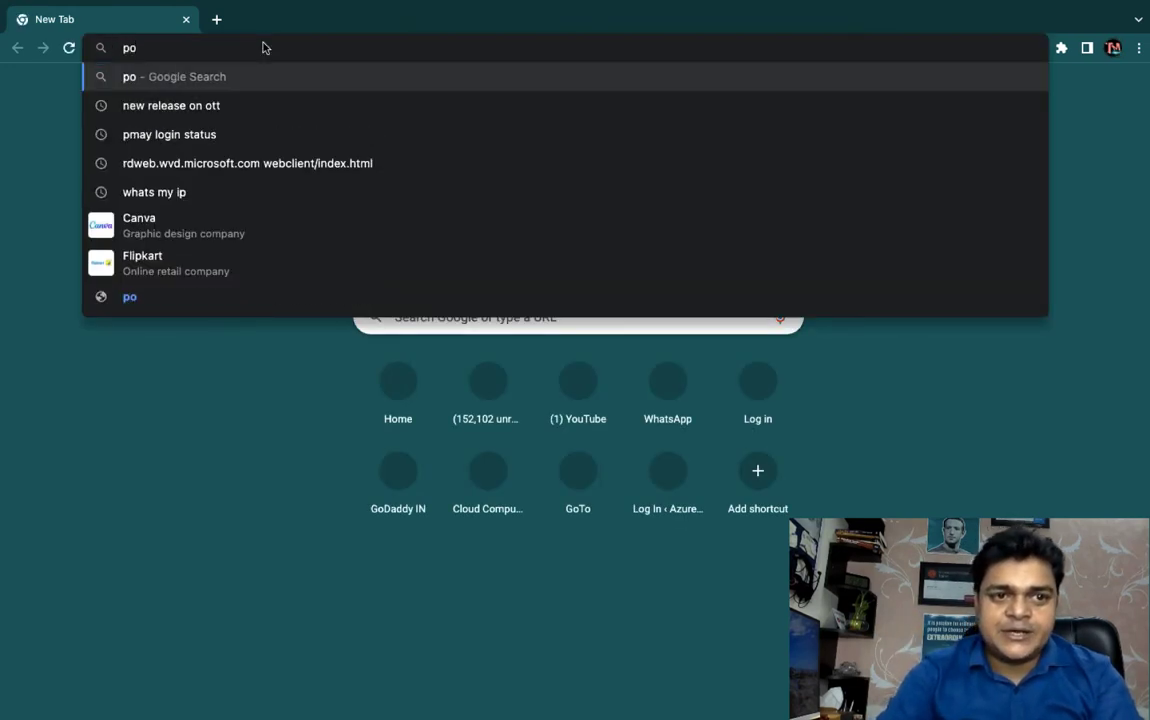
type("r")
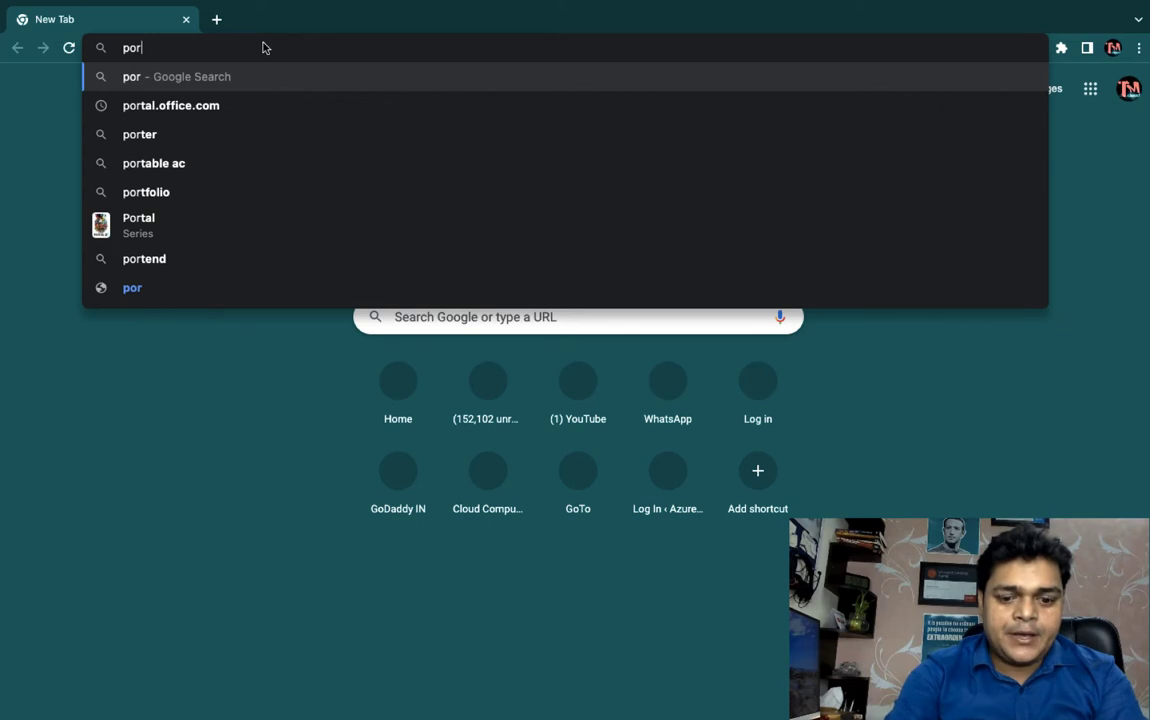
type("tal.azure")
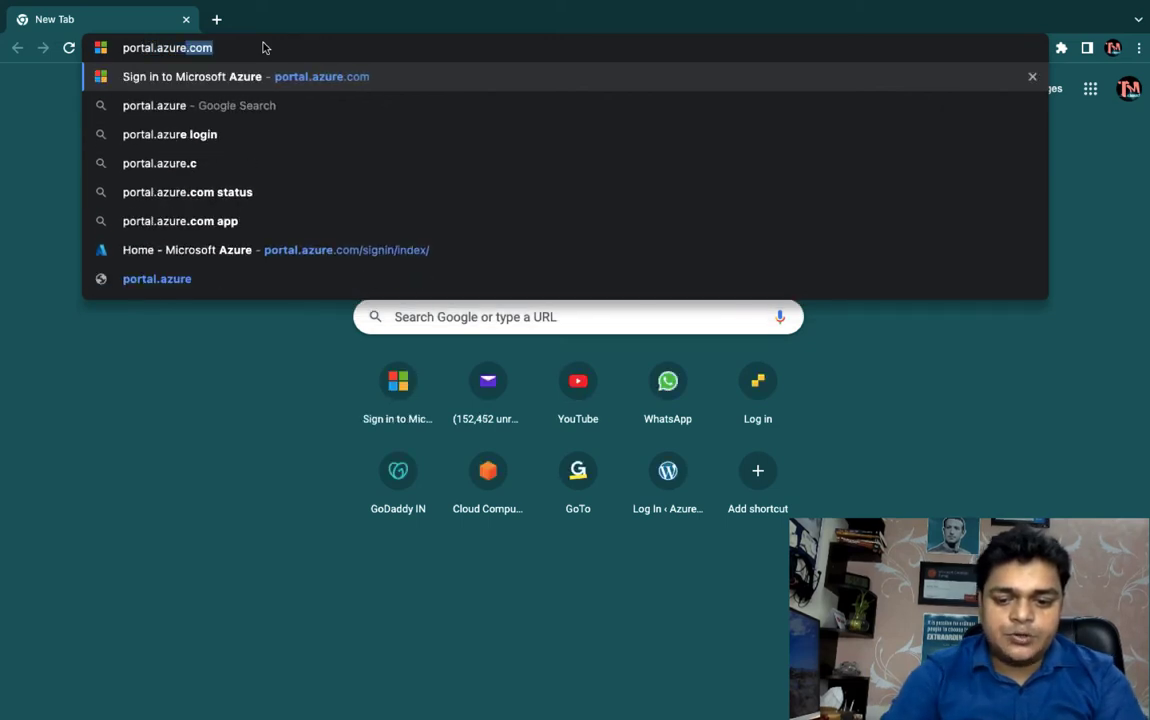
type(".com")
key("Return")
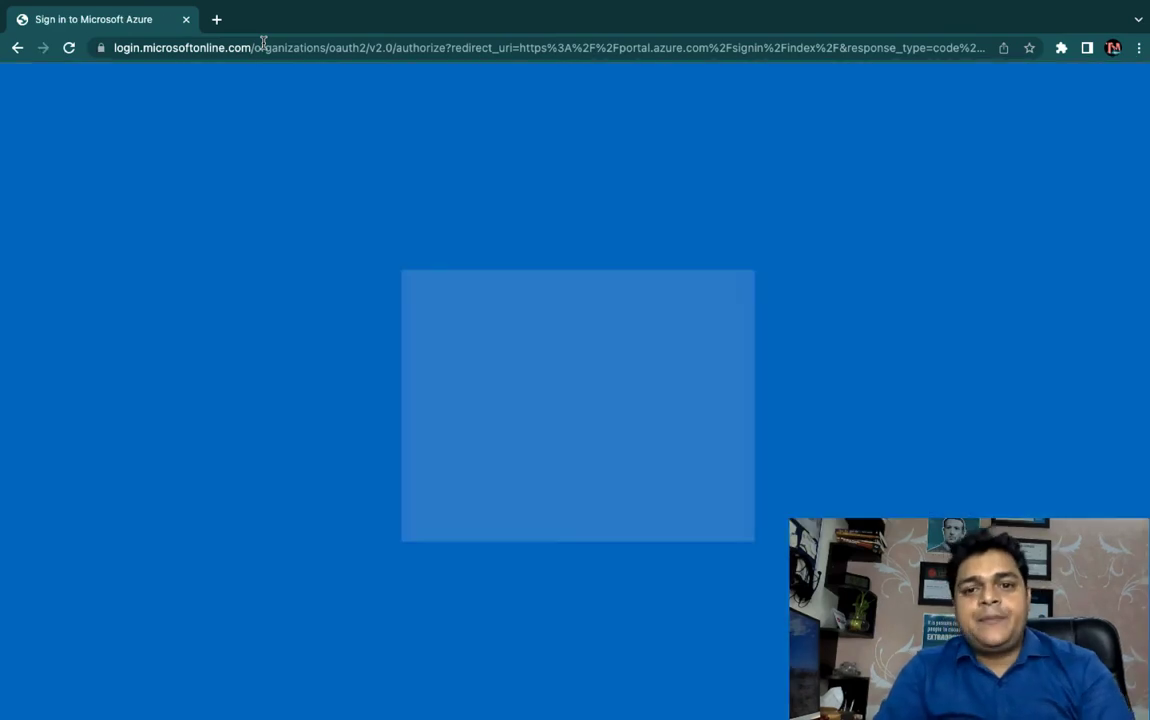
left_click(541, 294)
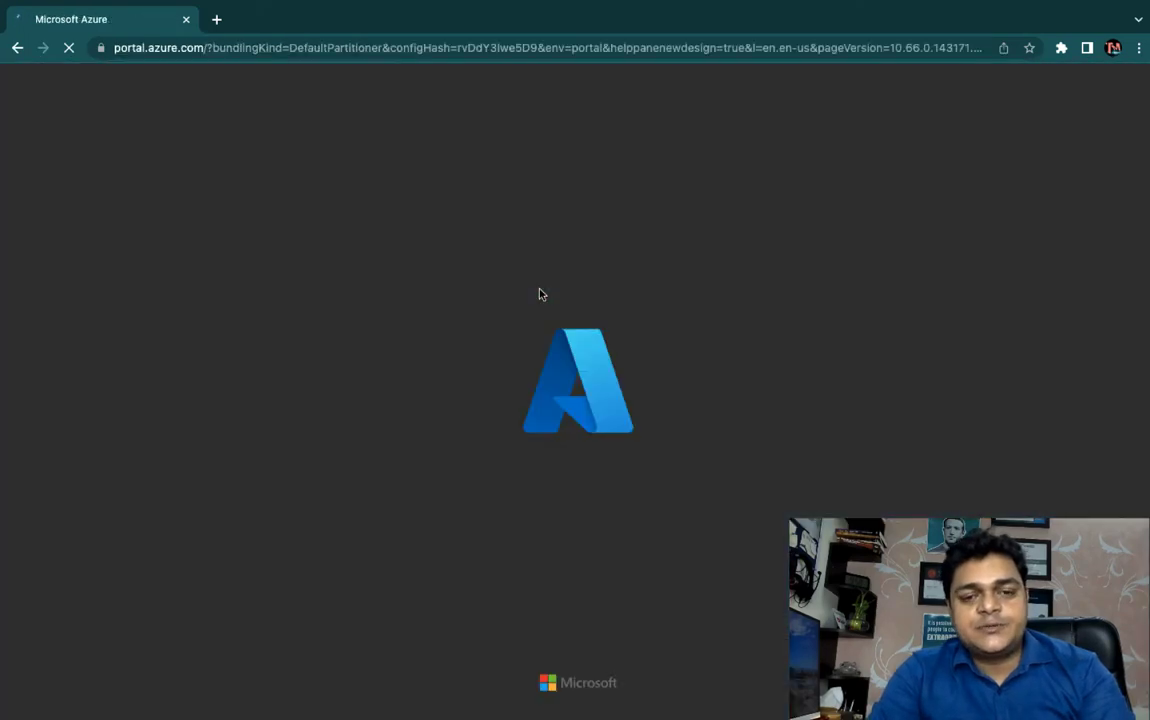
Flip between the Safari and Chrome spaces until Chrome's Azure home page loads
key("ctrl+Left")
key("ctrl+Right")
key("ctrl+Right")
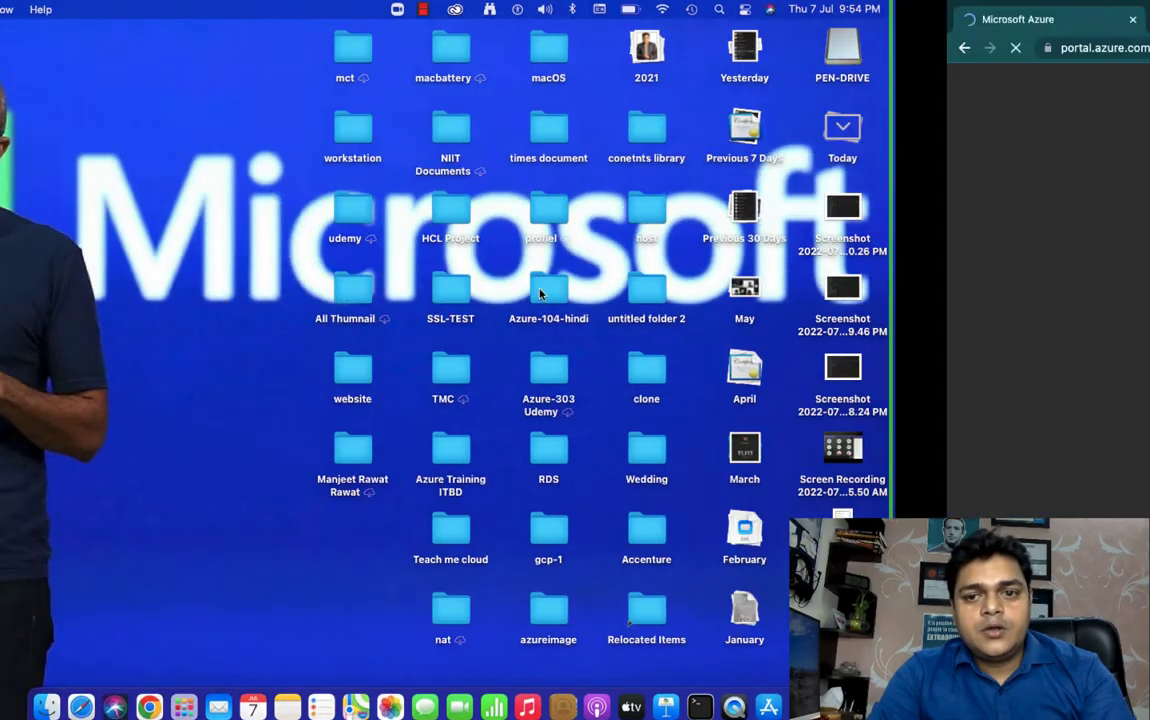
key("ctrl+Left")
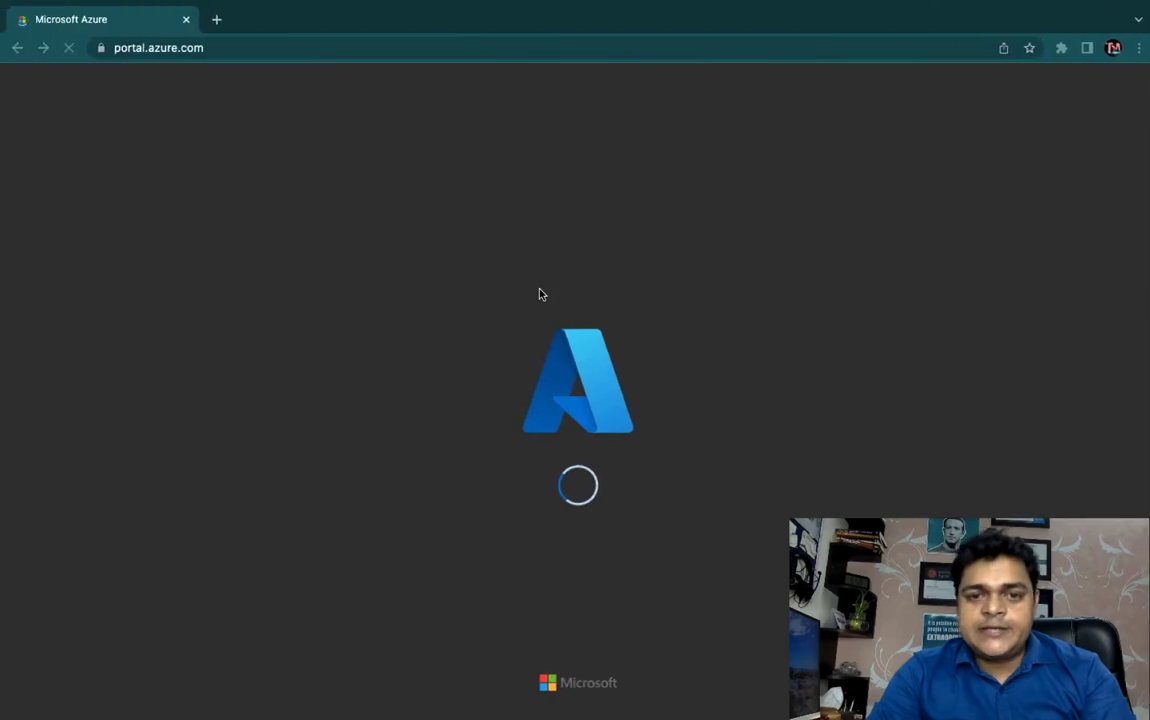
key("ctrl+Right")
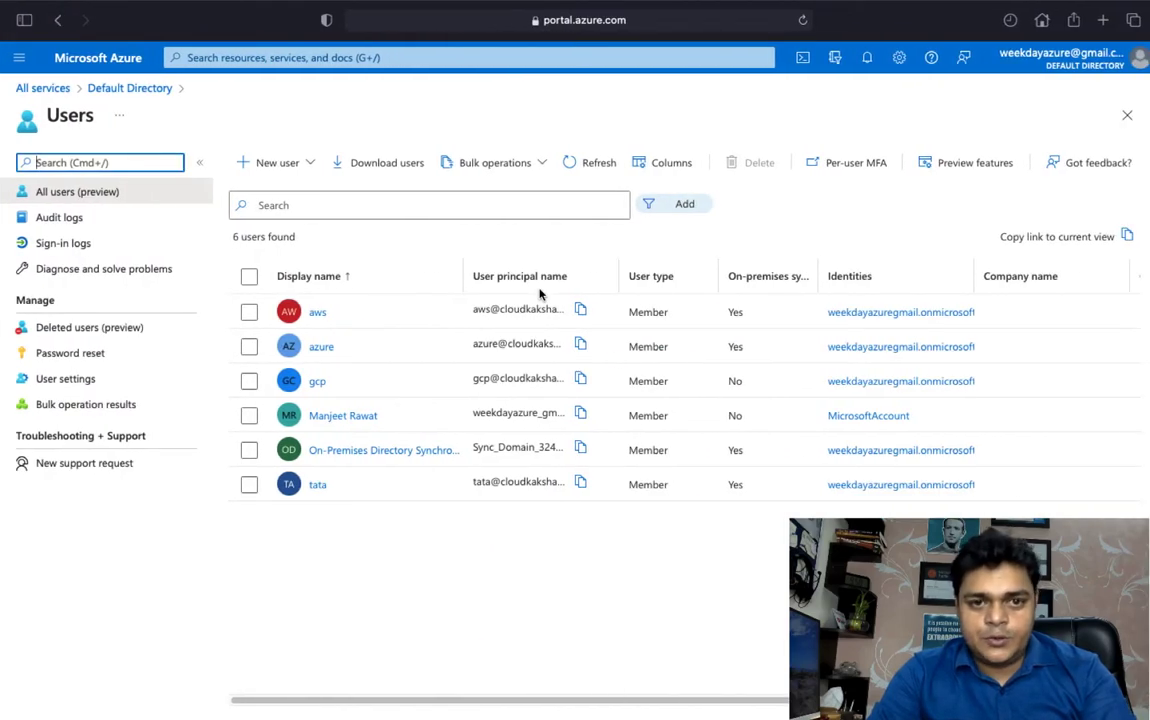
key("ctrl+Left")
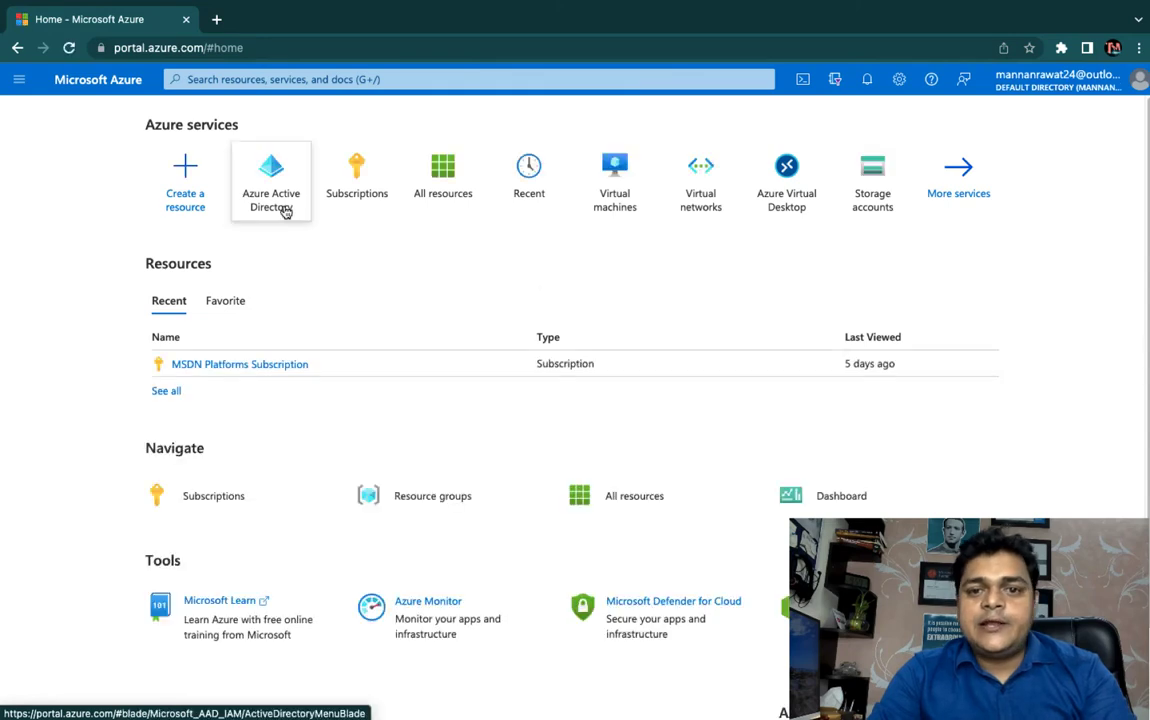
Open Azure Active Directory from its home tile, then its Users list of 6 users
left_click(268, 202)
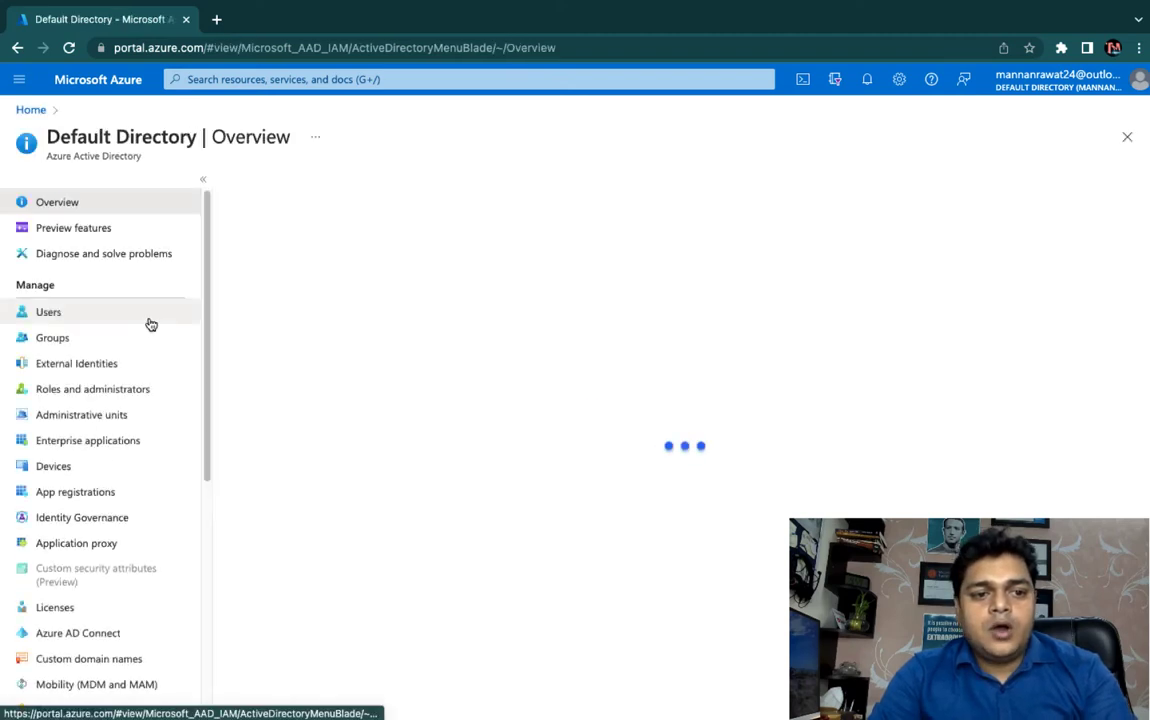
left_click(47, 321)
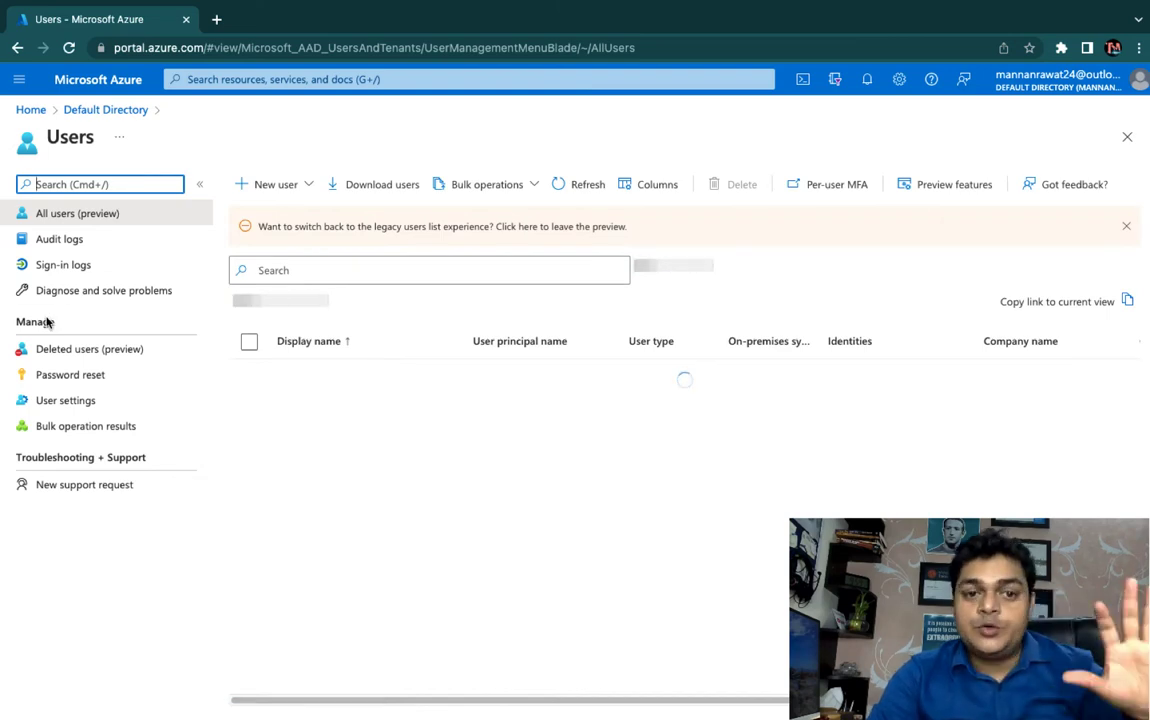
Switch to the legacy Users list, show Bulk operations, and select all six users
left_click(363, 228)
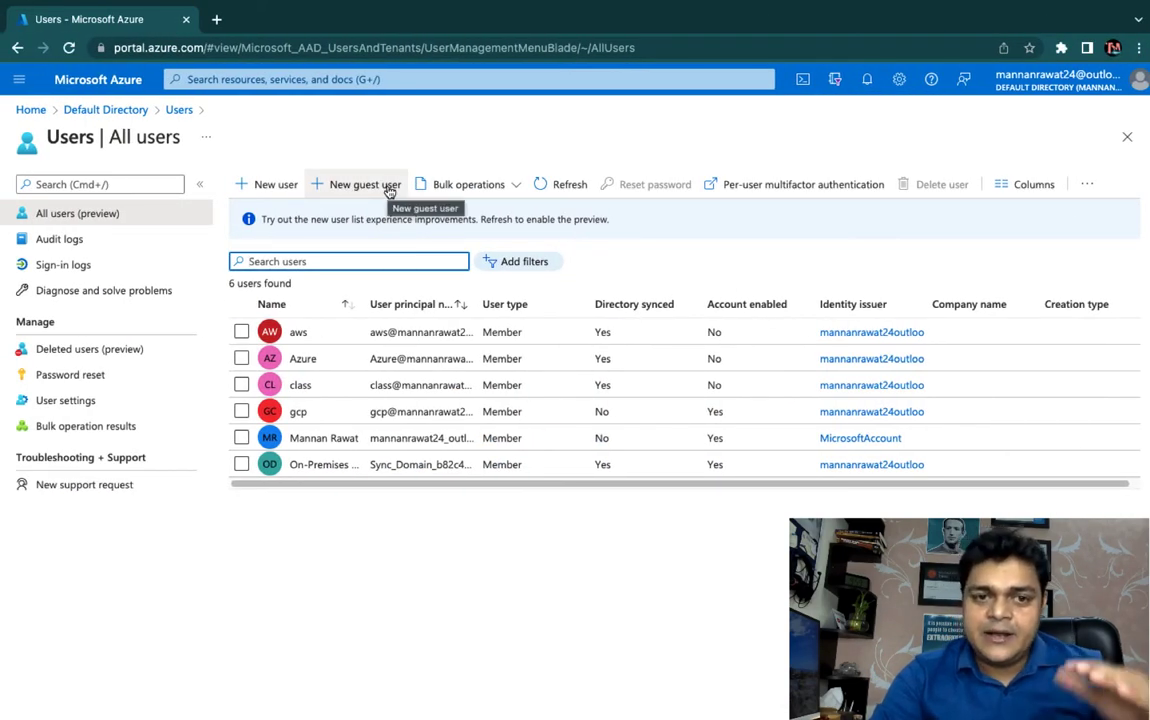
left_click(518, 186)
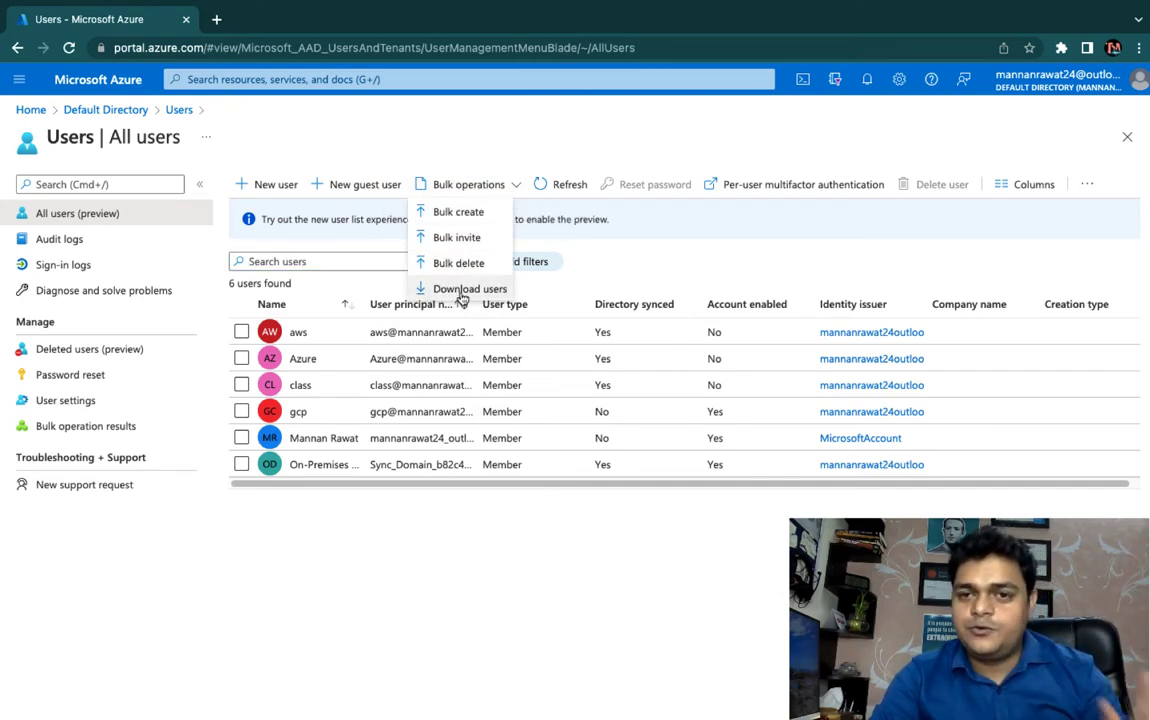
left_click(504, 142)
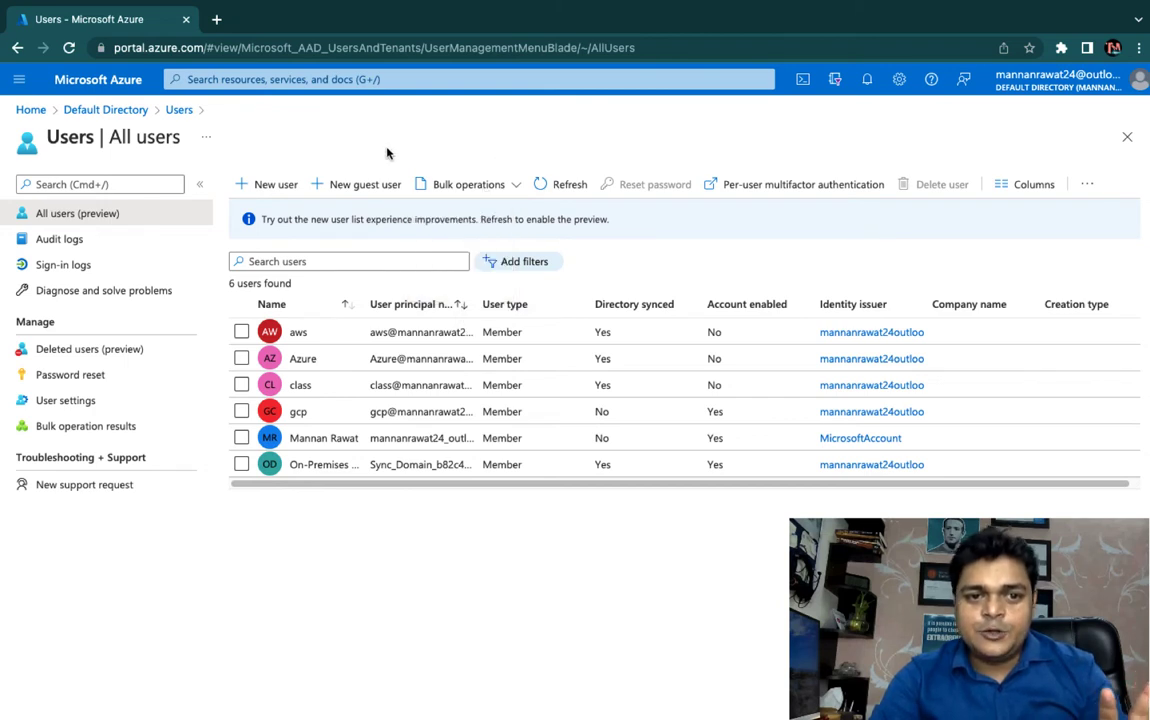
left_click(480, 189)
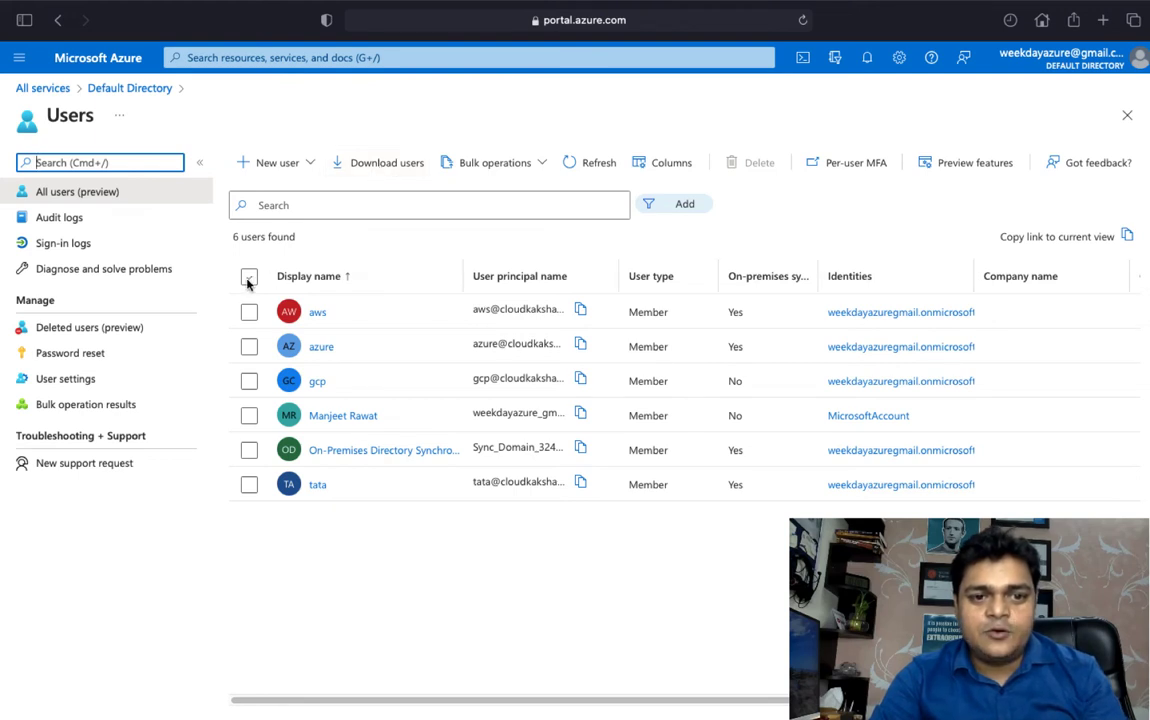
left_click(249, 276)
Export all users via Download users as exportUsers_2022-7-7 and wait for the Succeeded notification
left_click(380, 163)
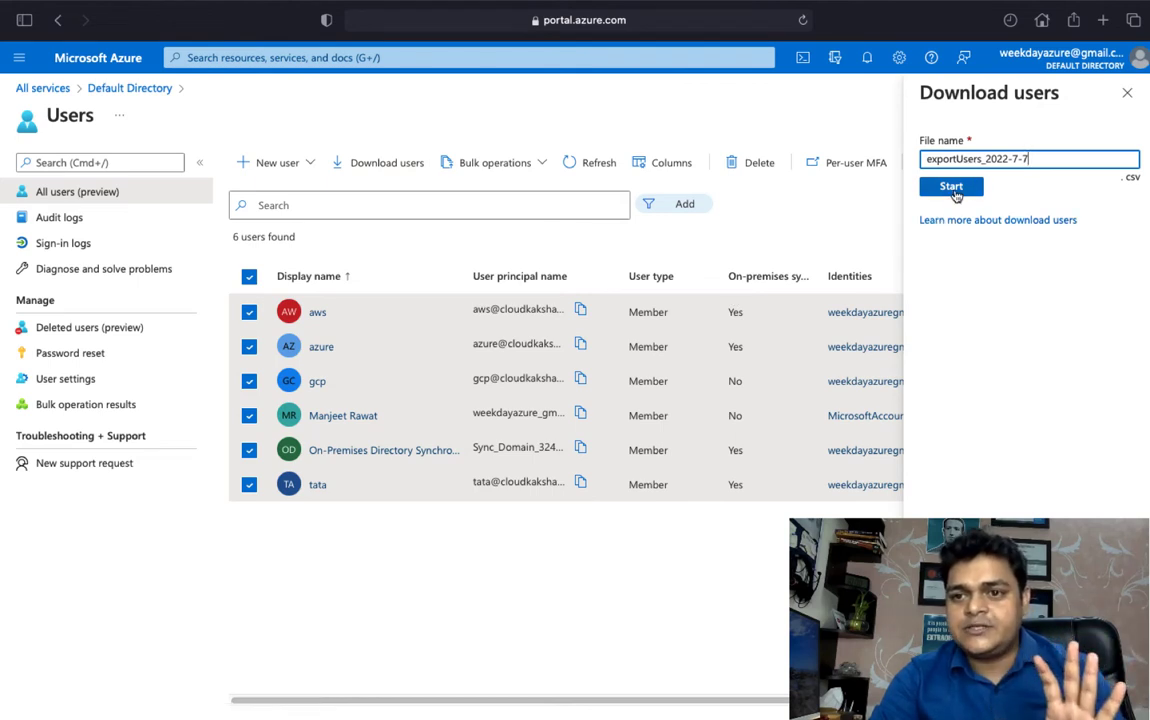
left_click(953, 189)
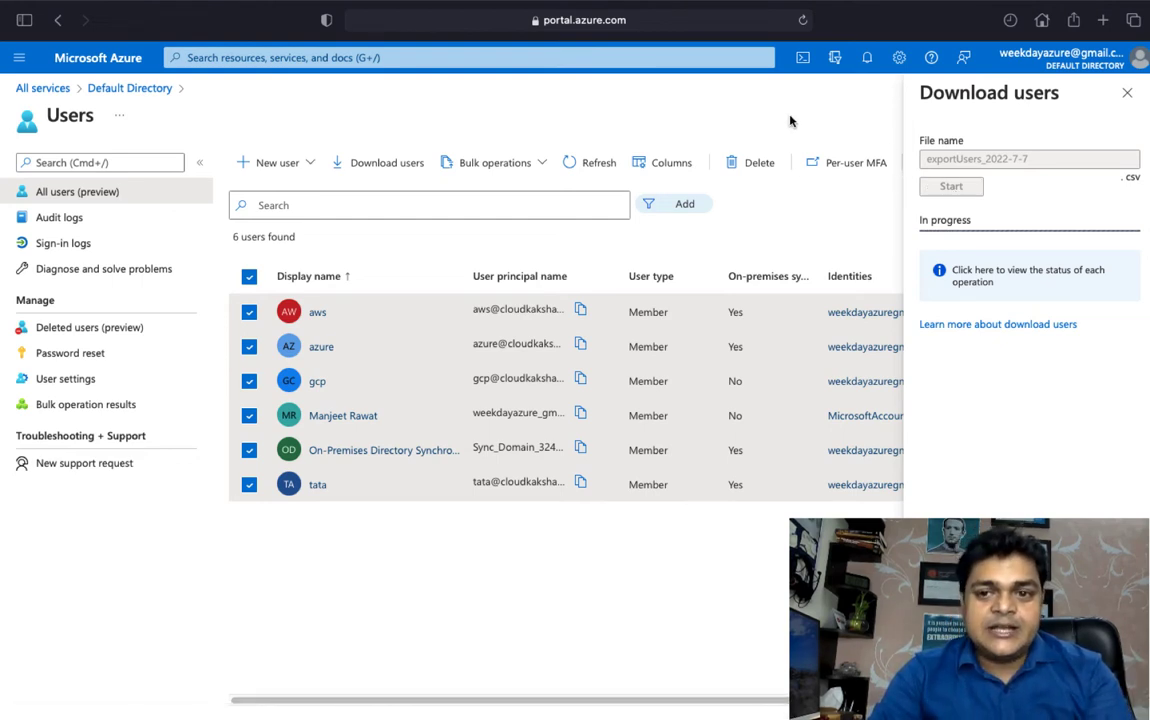
left_click(522, 167)
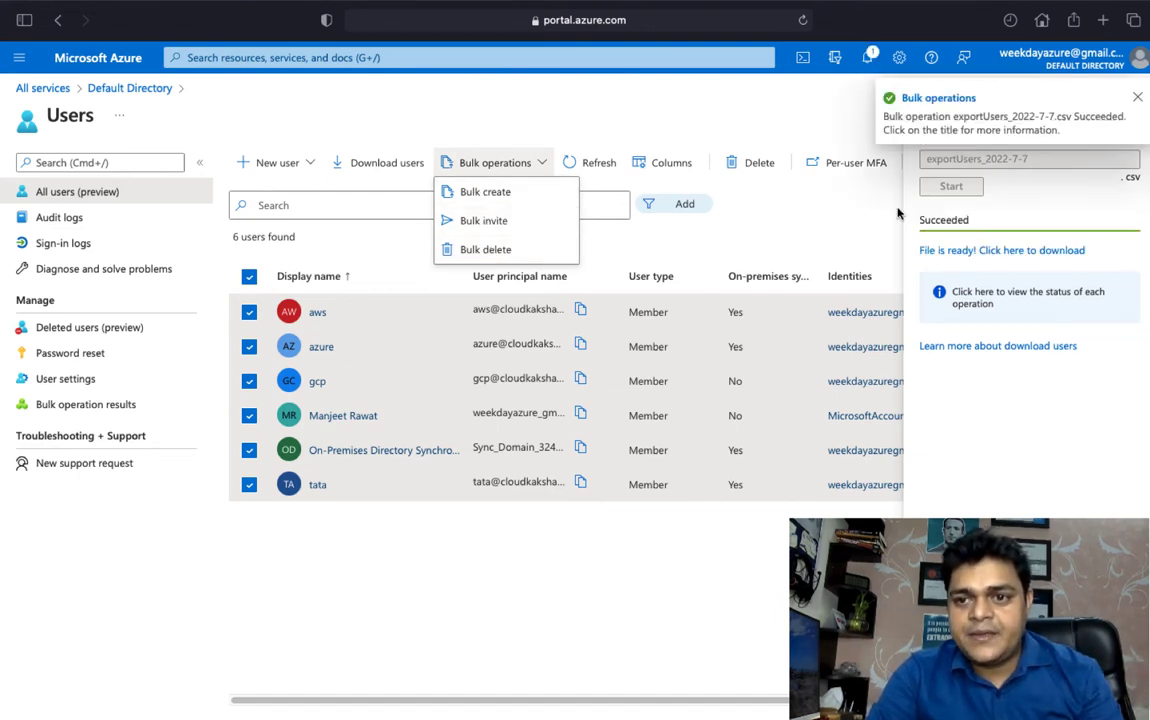
Download exportUsers_2022-7-7.csv and check it in Safari's downloads list
left_click(1137, 97)
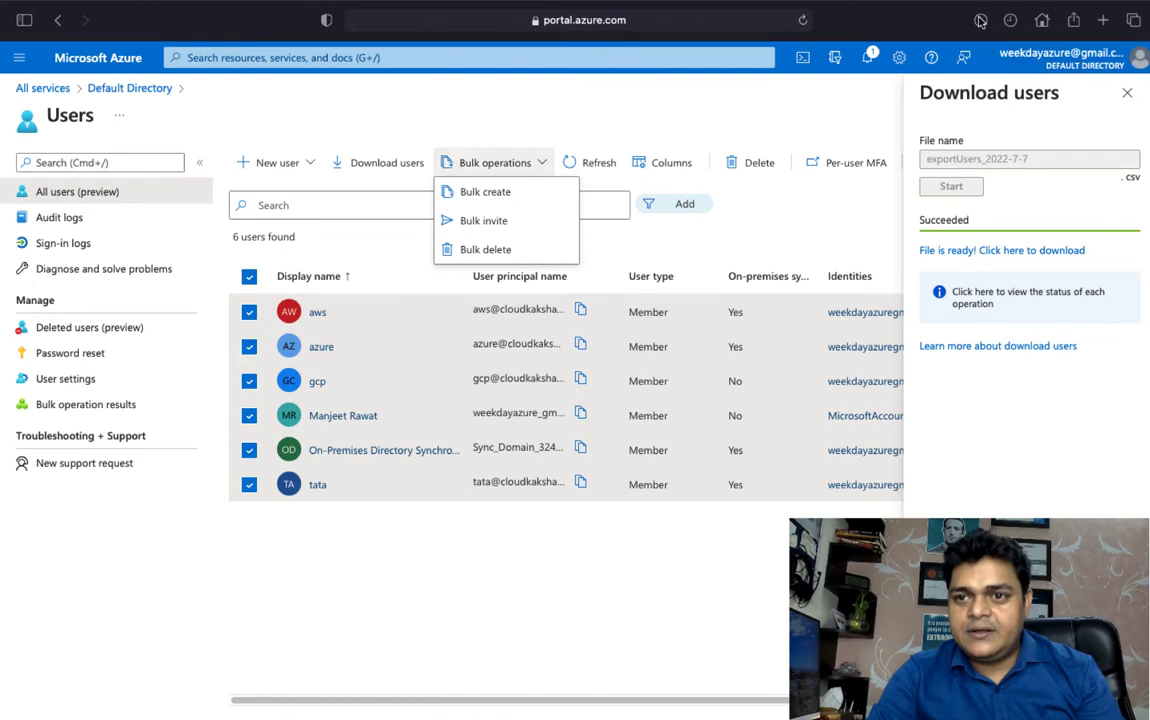
left_click(981, 20)
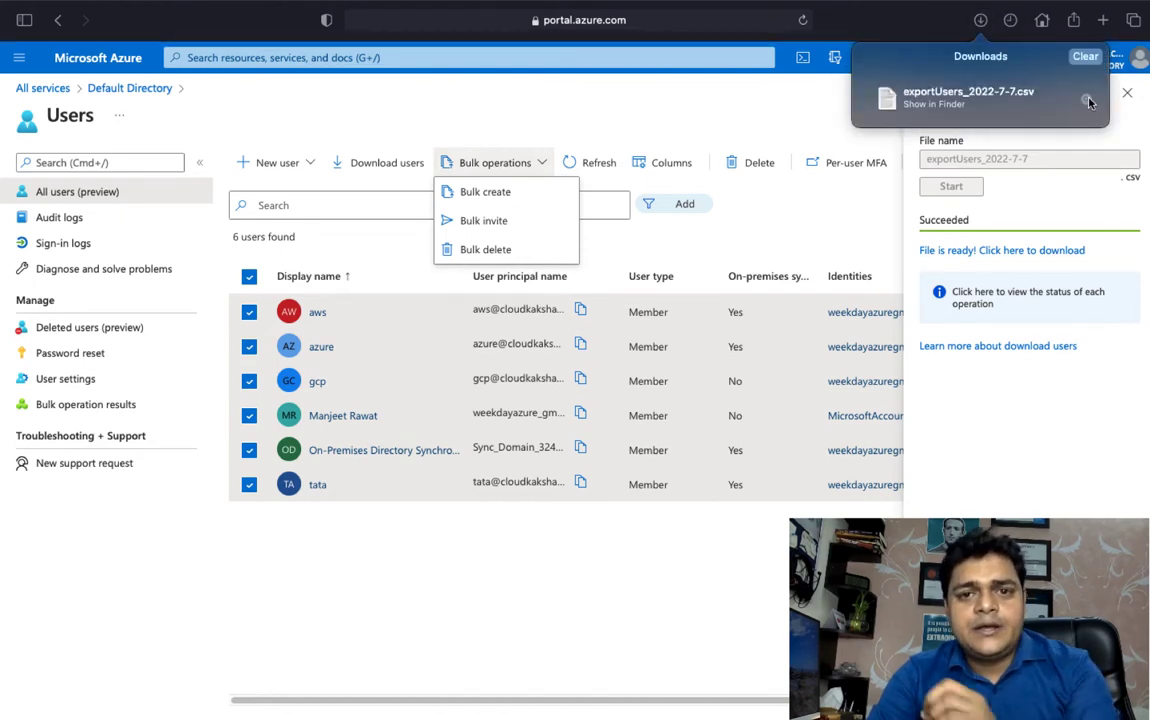
Locate exportUsers_2022-7-7.csv in Finder's Downloads, then minimise Finder and return to Safari
left_click(1089, 102)
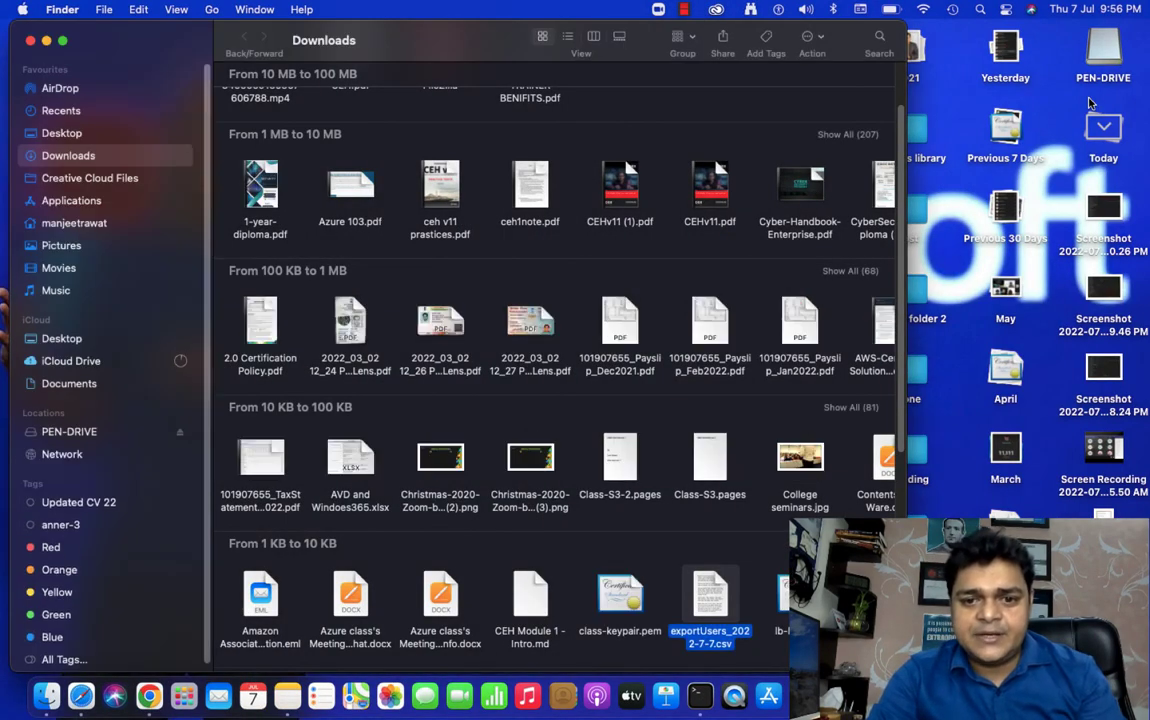
right_click(718, 602)
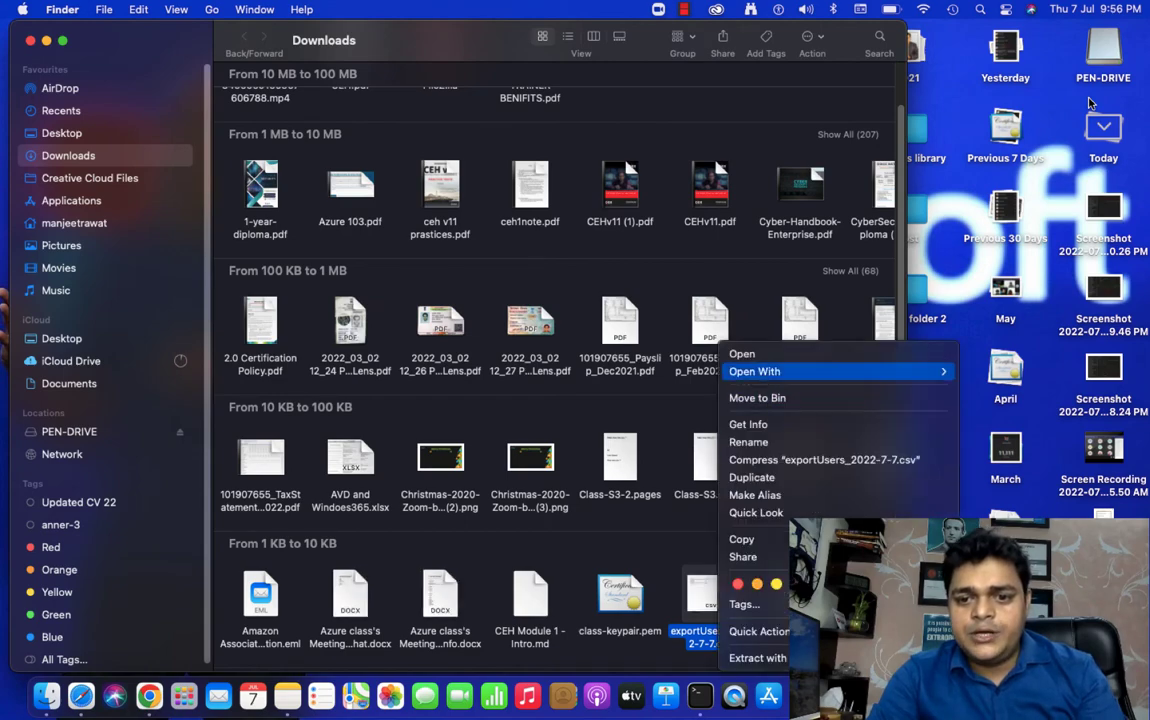
left_click(742, 353)
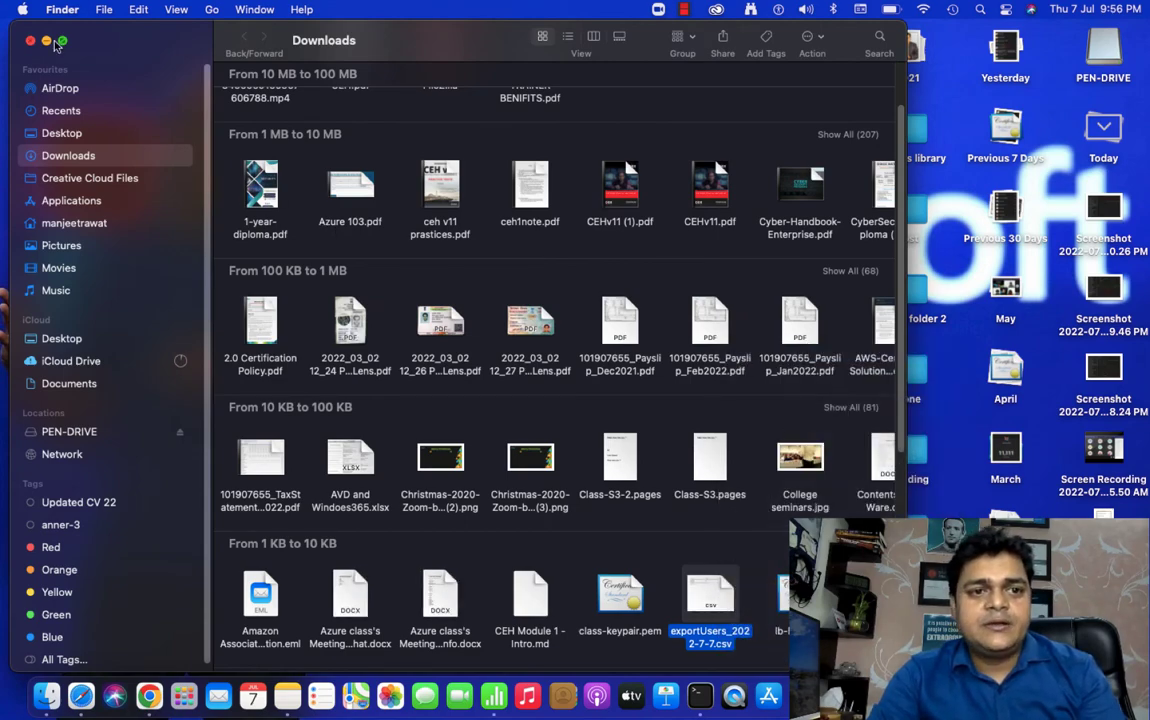
left_click(46, 41)
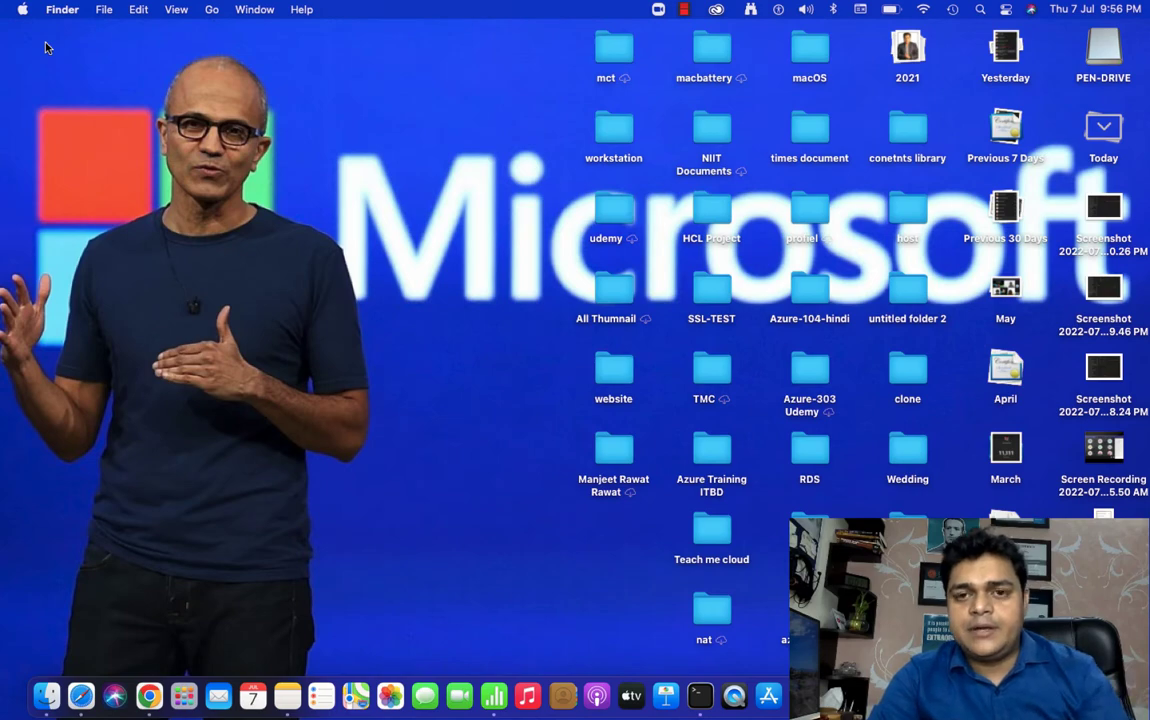
key("ctrl+Right")
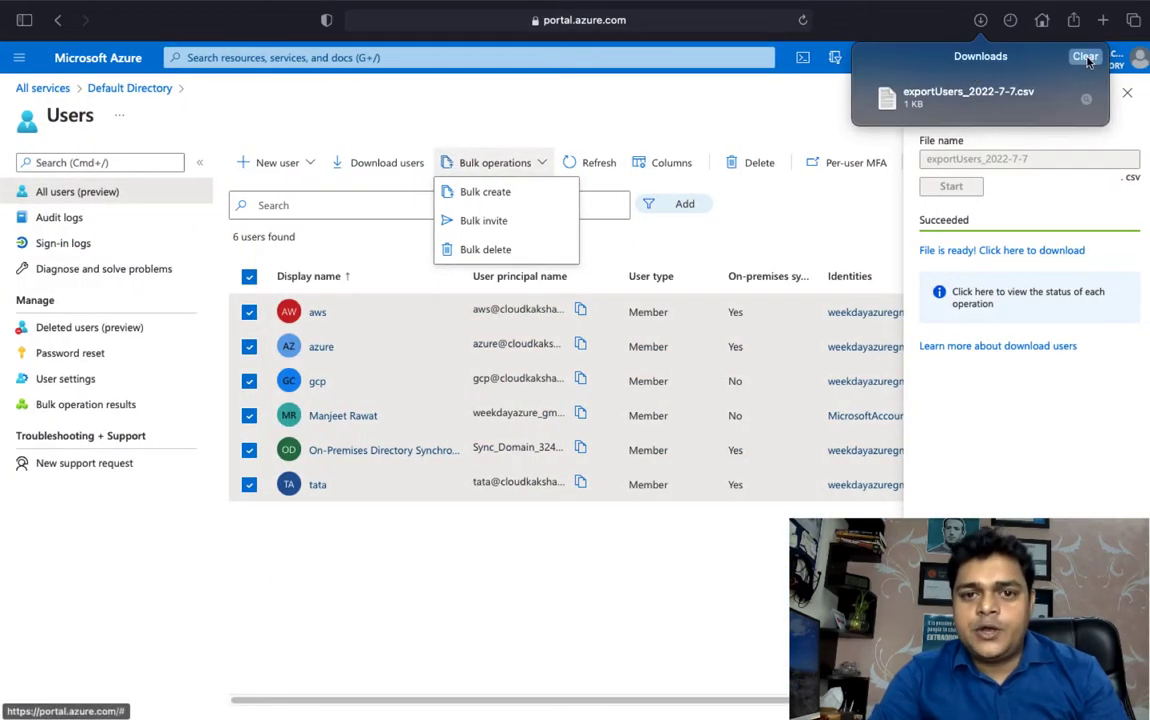
Clear Safari's downloads list and close the Download users panel
left_click(1090, 58)
left_click(1128, 94)
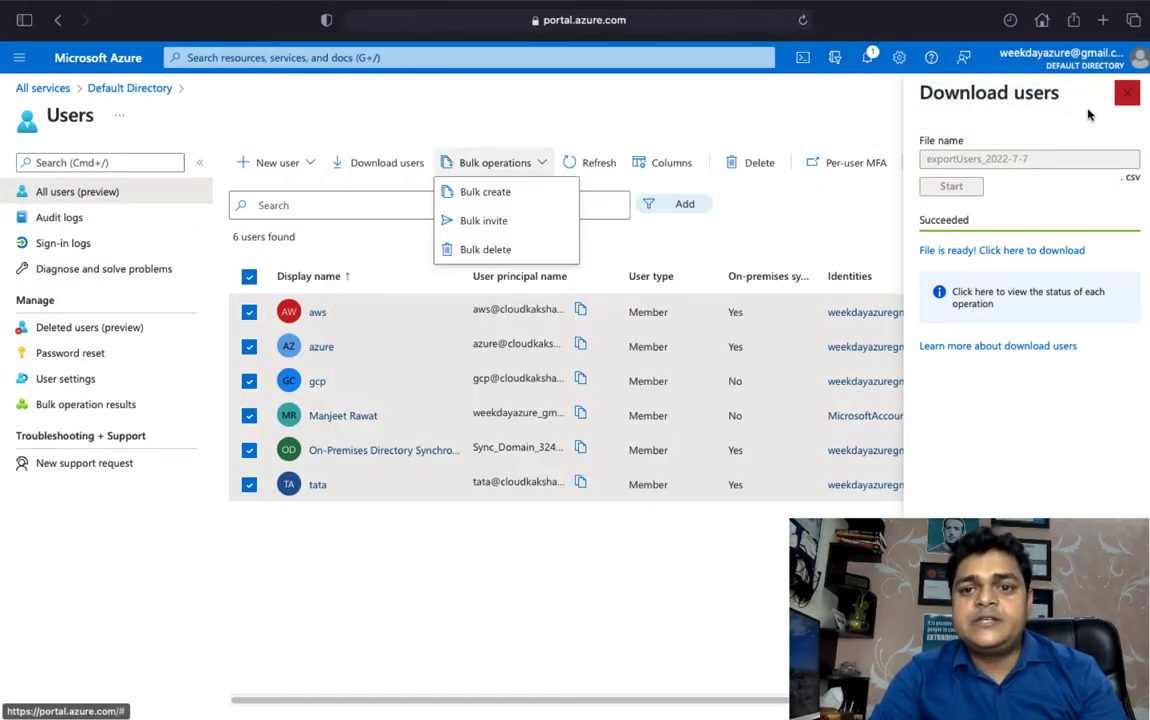
left_click(1127, 93)
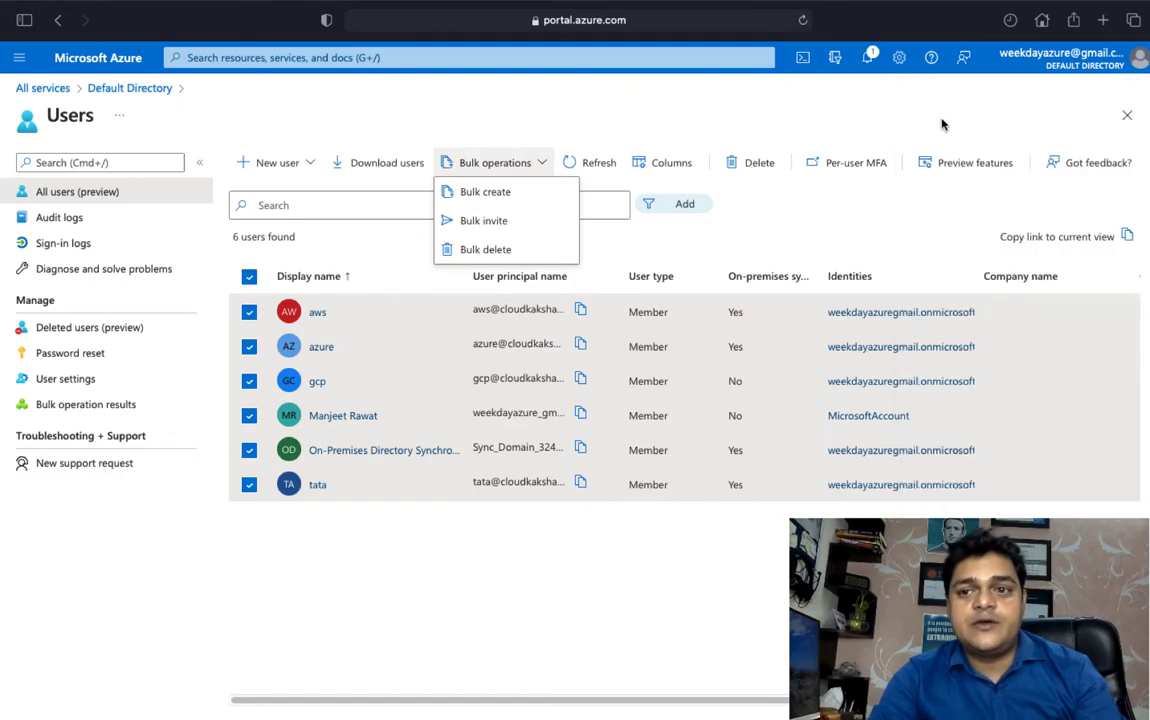
Return to the Azure Users page and close the Bulk operations menu
key("ctrl+Left")
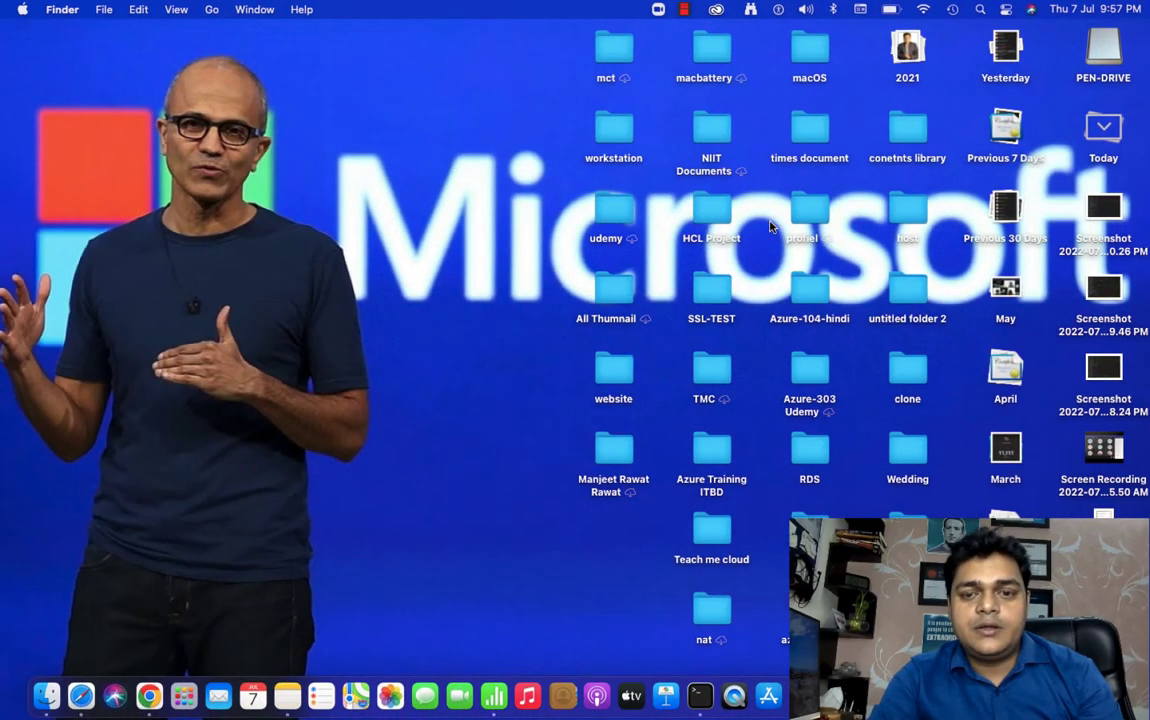
key("ctrl+Right")
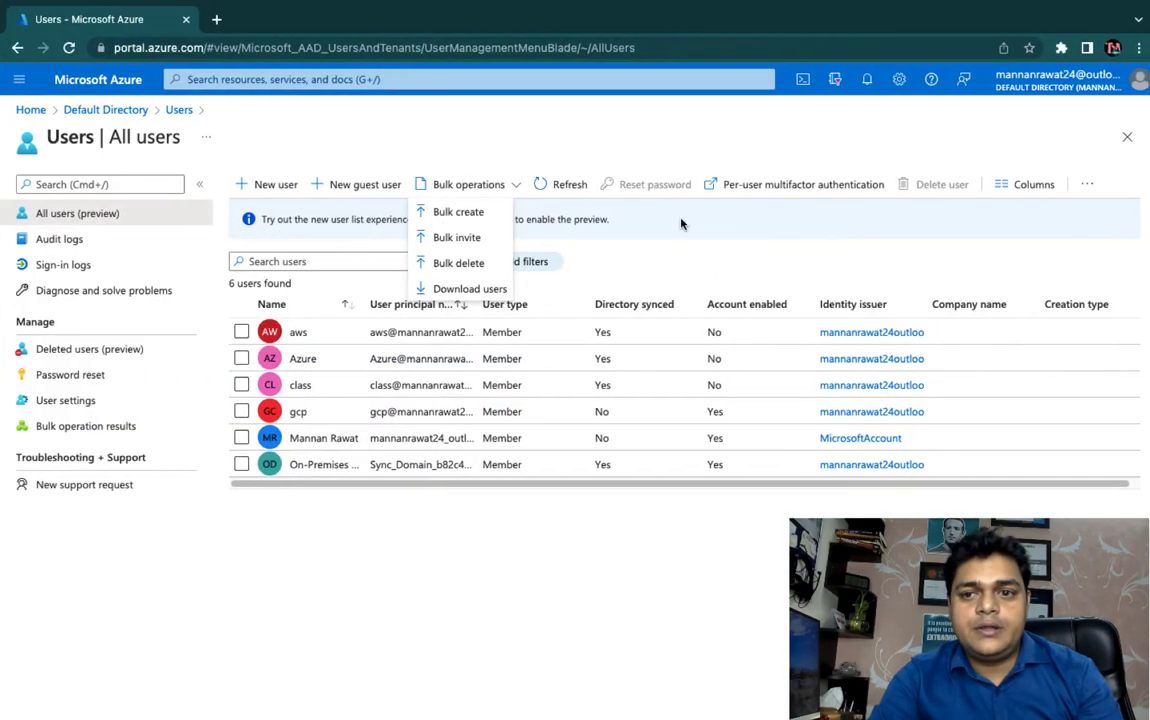
key("ctrl+super+Right")
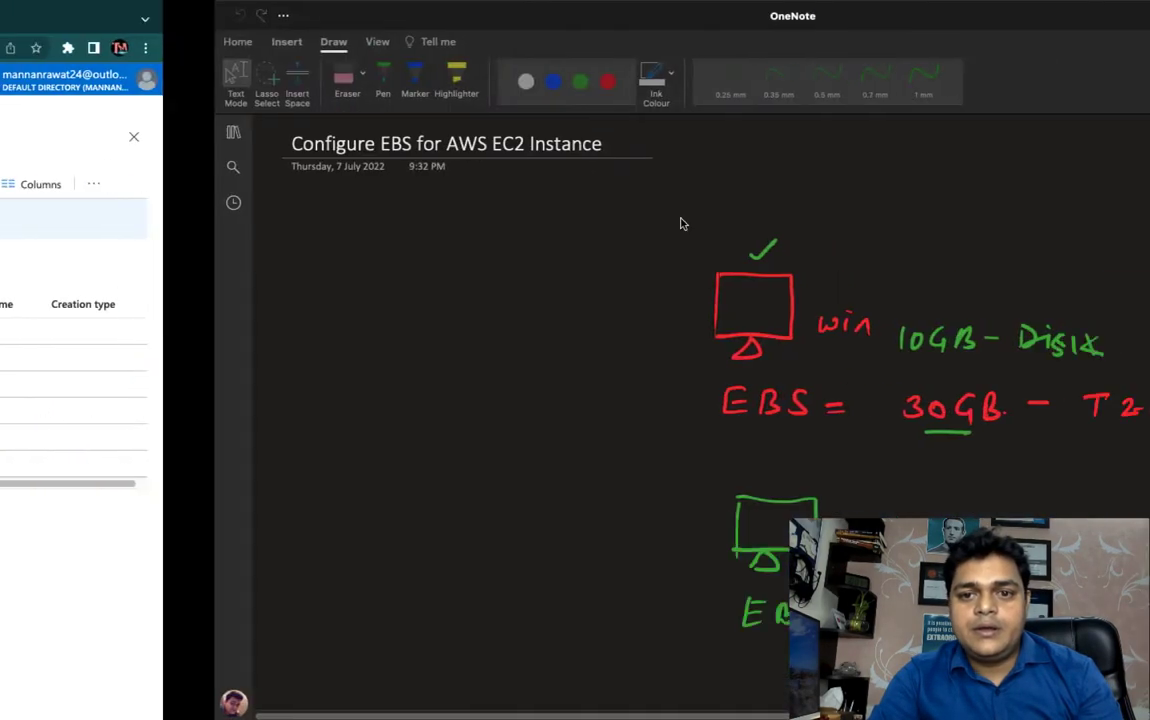
key("ctrl+super+Left")
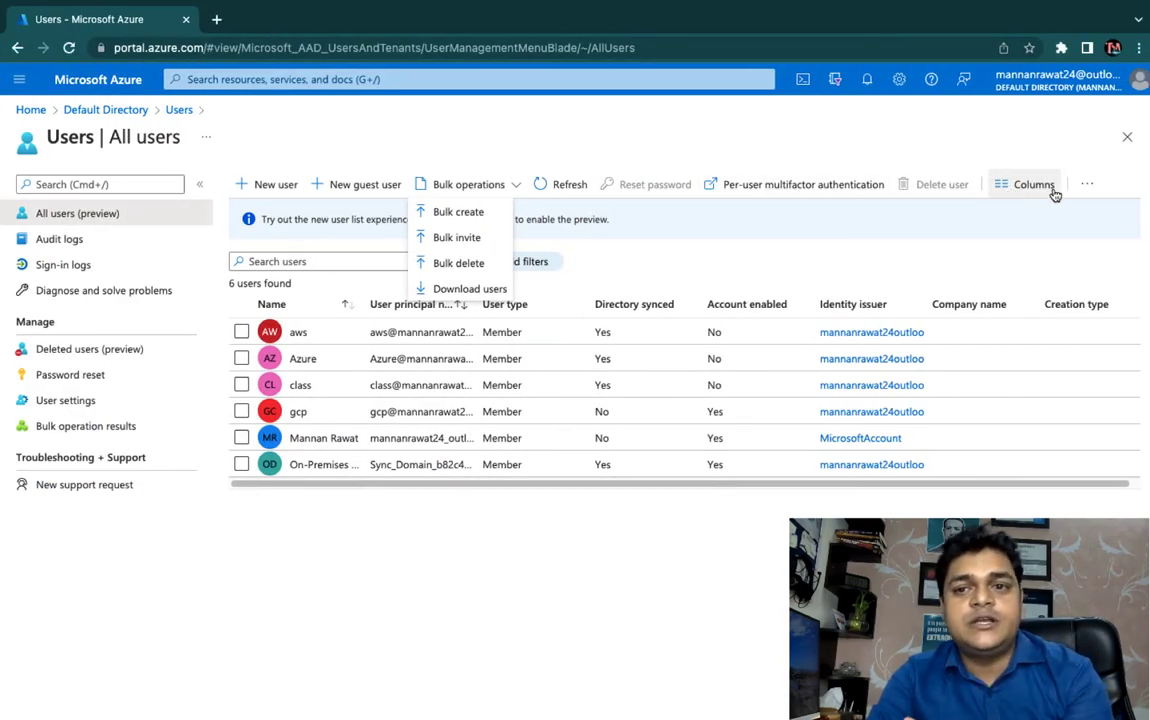
left_click(1086, 186)
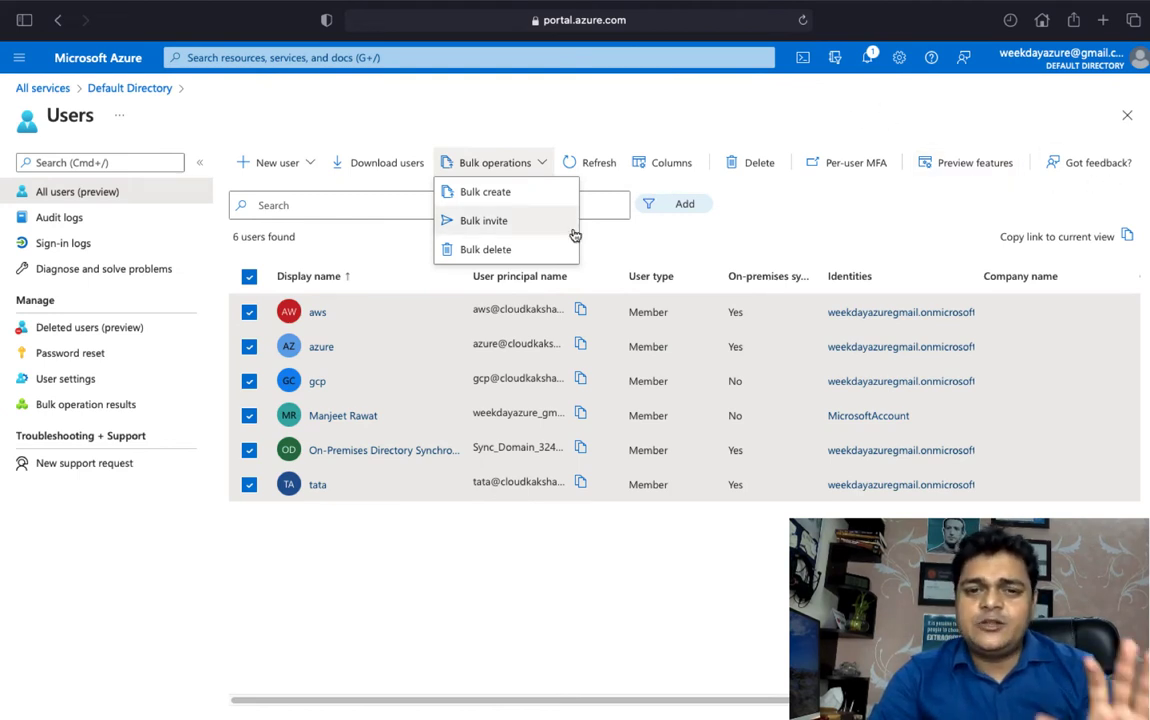
left_click(787, 209)
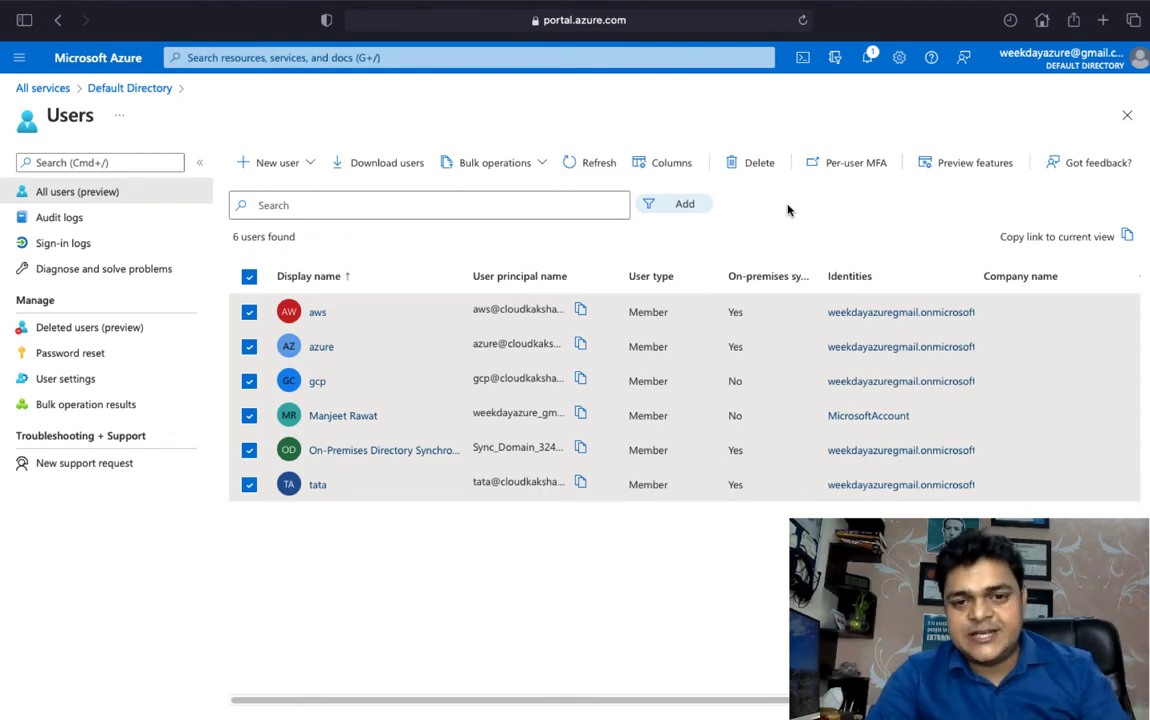
Deselect all users, go to Password reset and choose Get Free Premium Trial
left_click(250, 277)
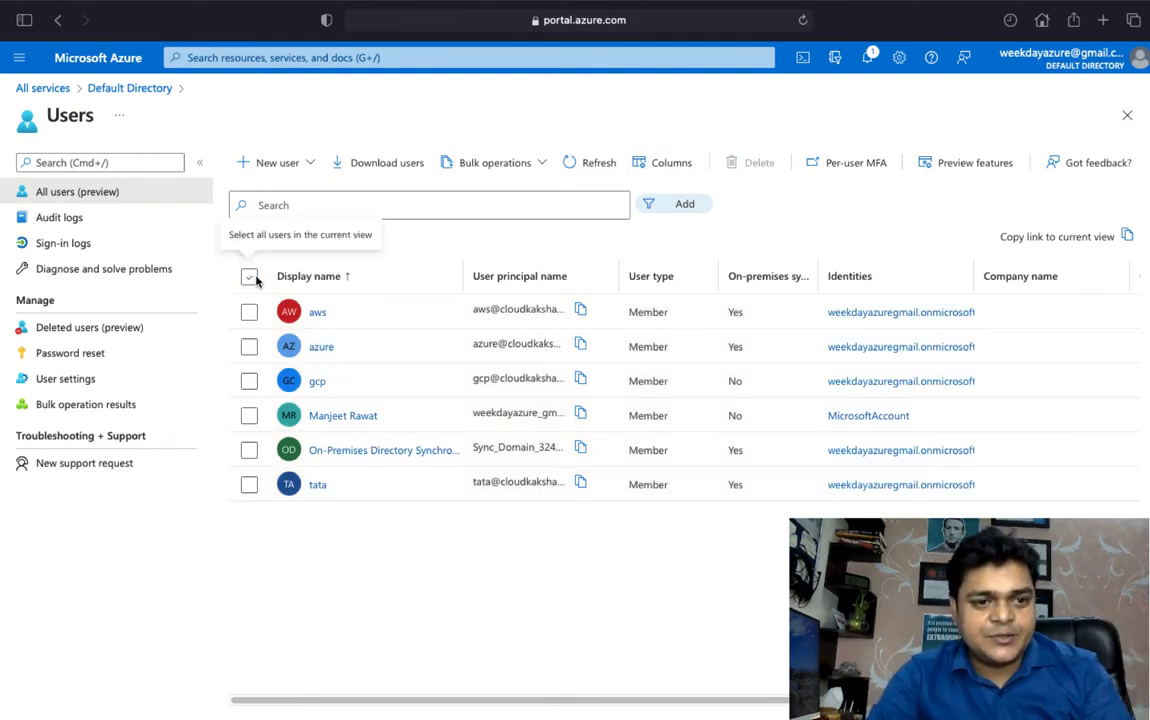
left_click(66, 355)
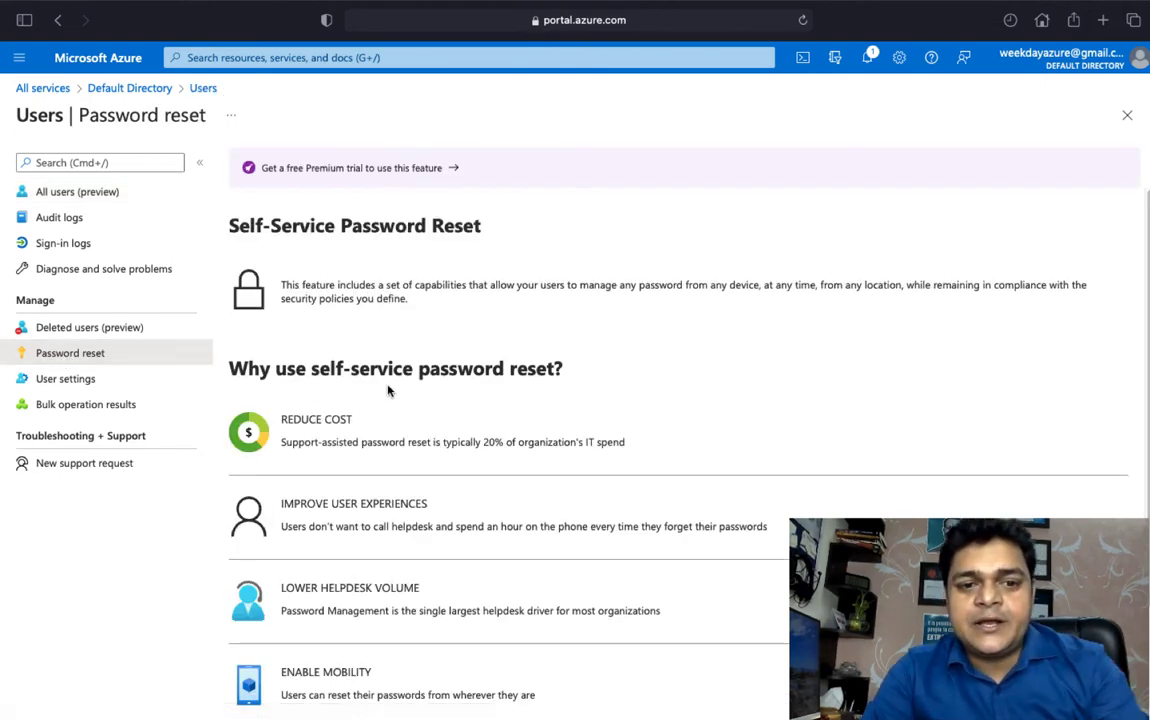
scroll(431, 403, "down", 3)
scroll(431, 403, "up", 3)
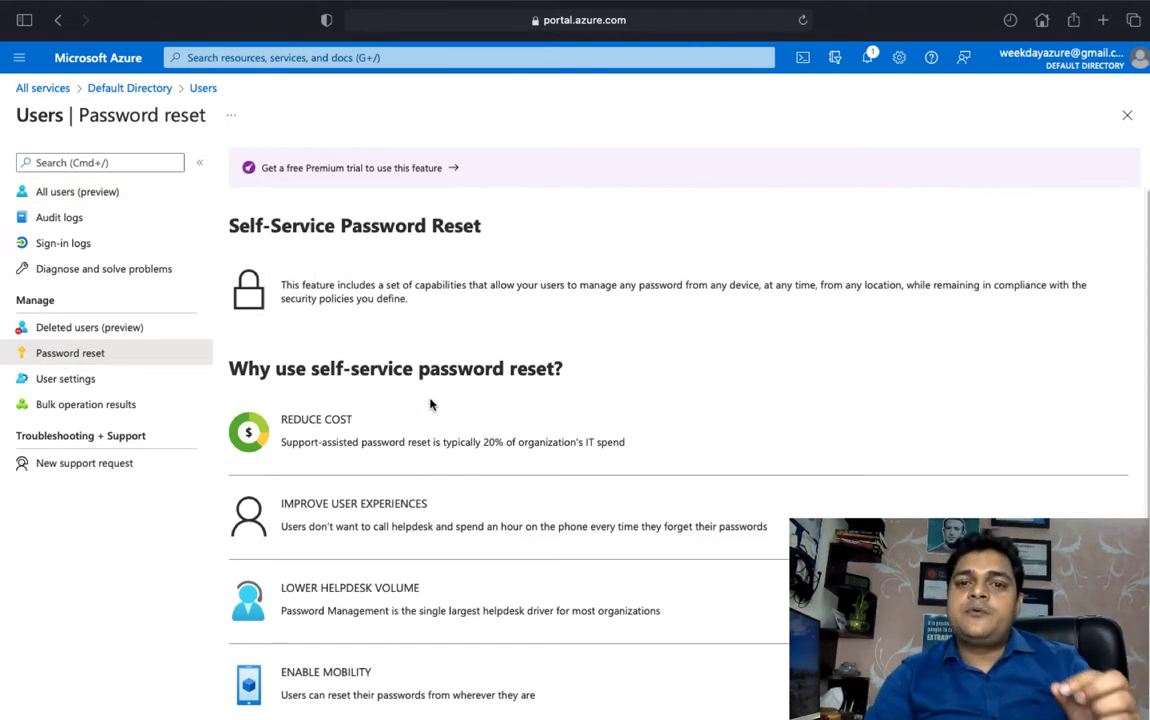
scroll(370, 487, "down", 3)
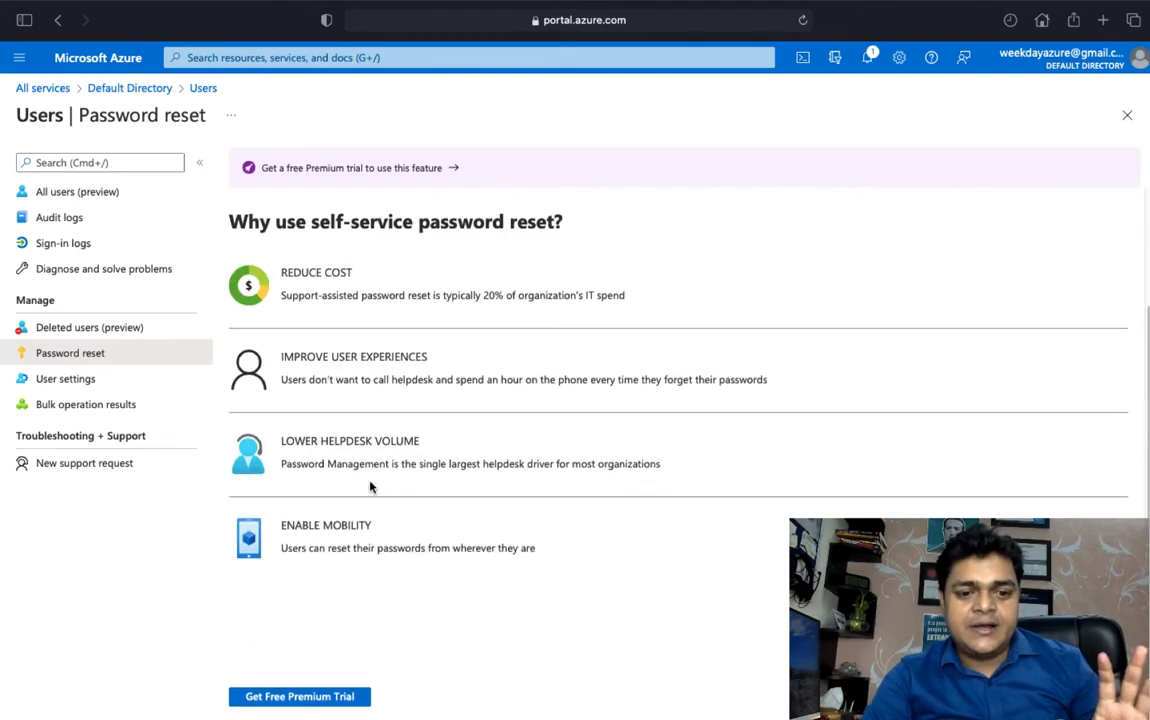
left_click(327, 703)
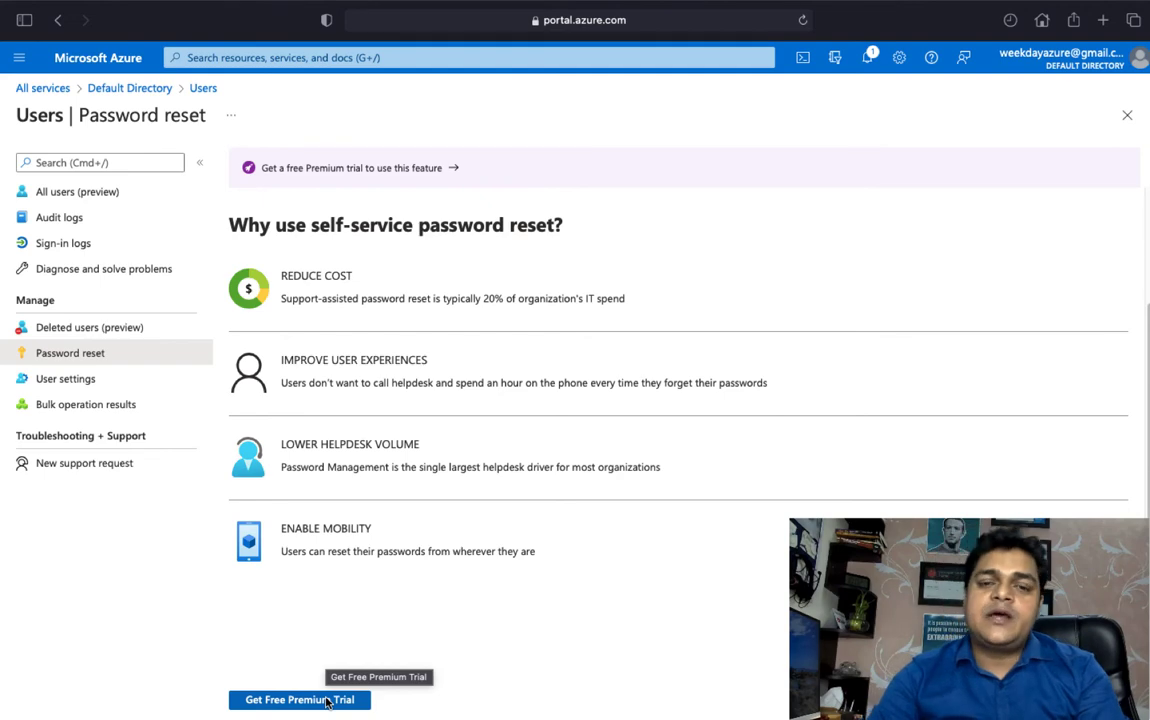
Highlight the REDUCE COST, IMPROVE USER EXPERIENCES, LOWER HELPDESK VOLUME and ENABLE MOBILITY headings
key("super+Tab")
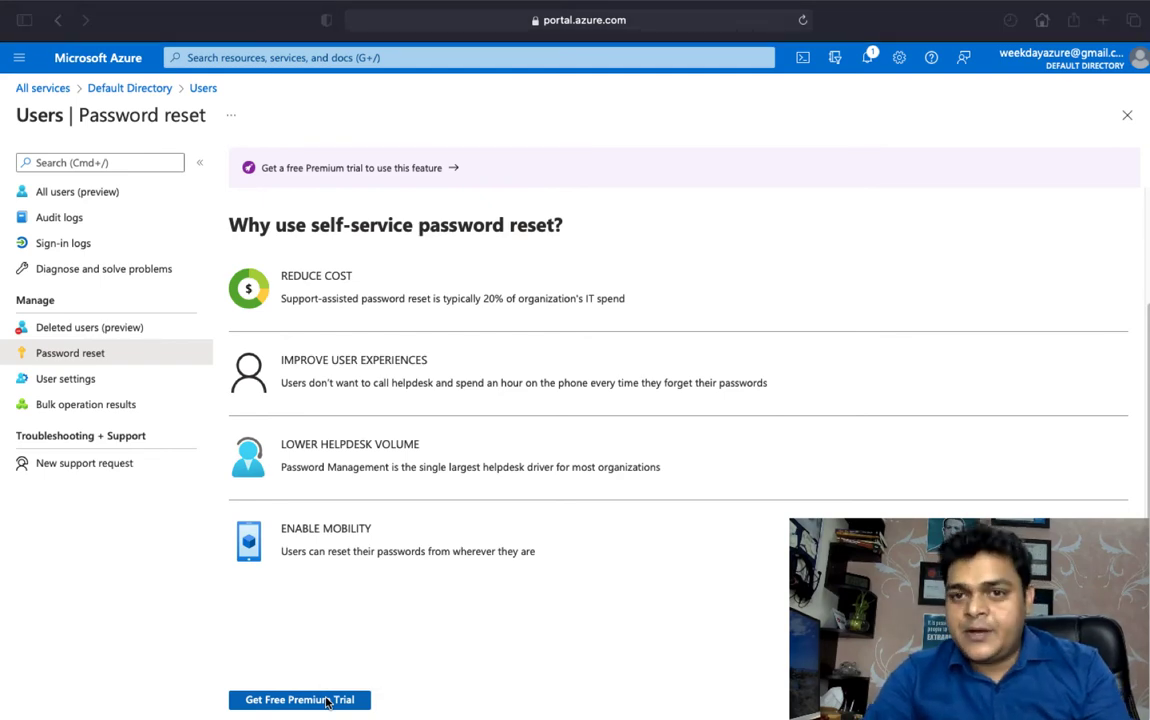
key("super+Tab")
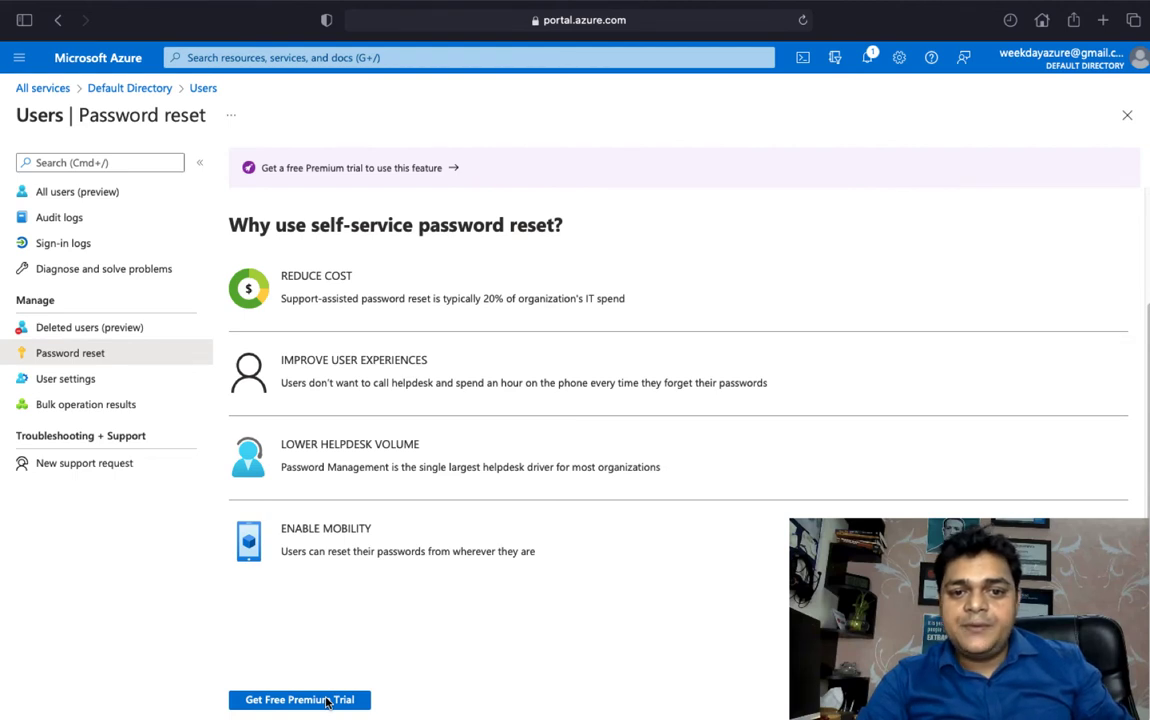
left_click_drag(495, 299, 332, 277)
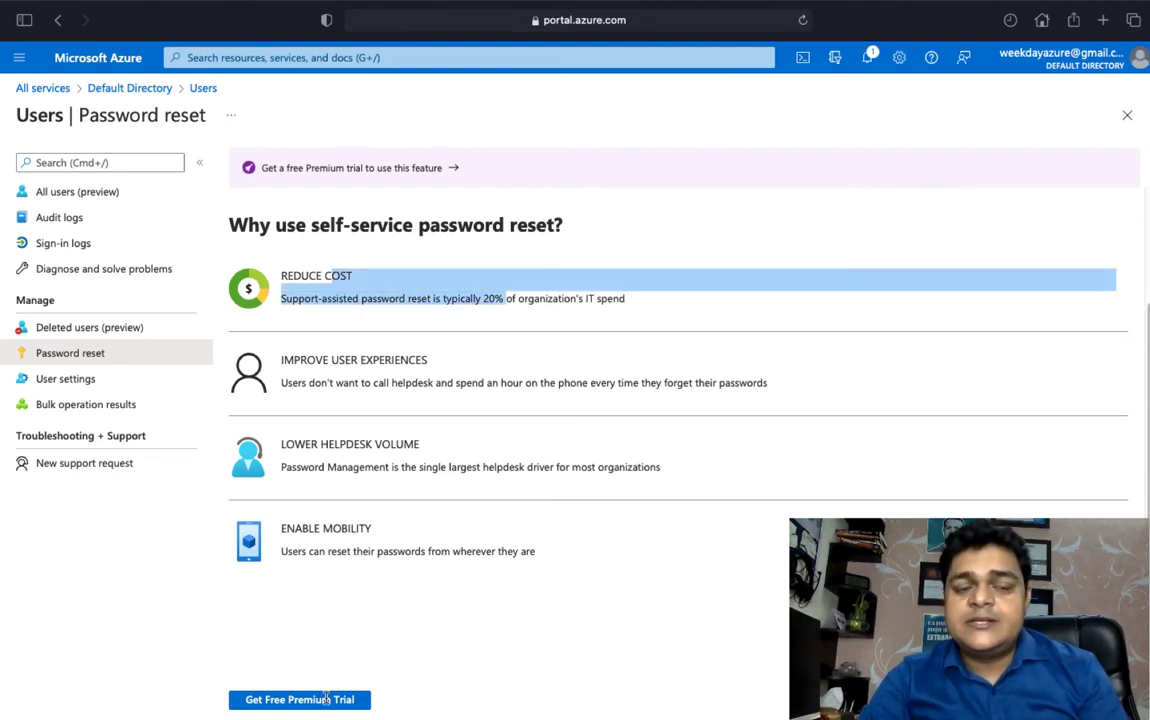
left_click(327, 702)
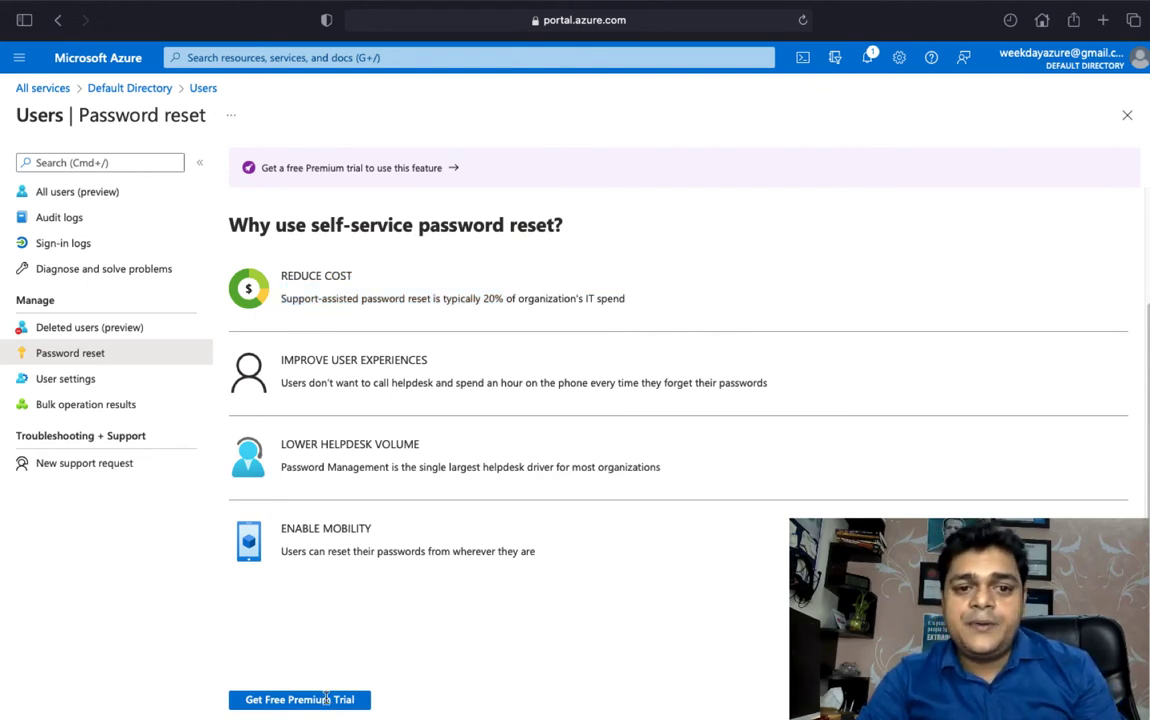
left_click_drag(280, 276, 353, 276)
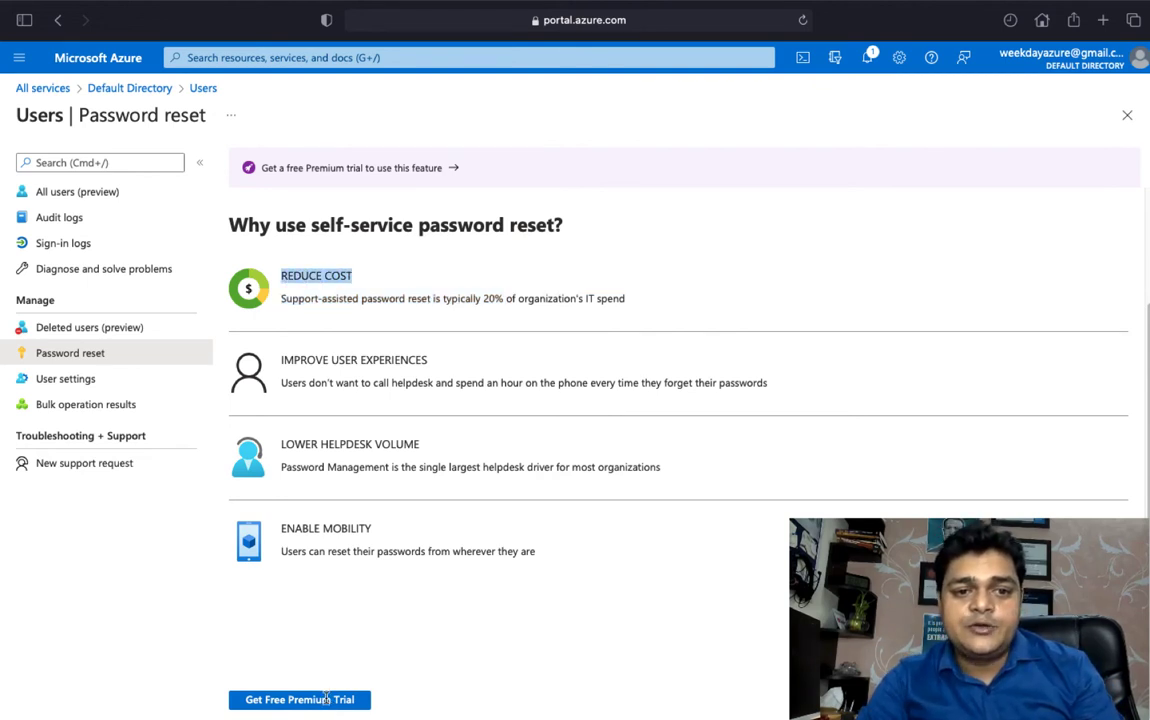
left_click_drag(281, 360, 1116, 362)
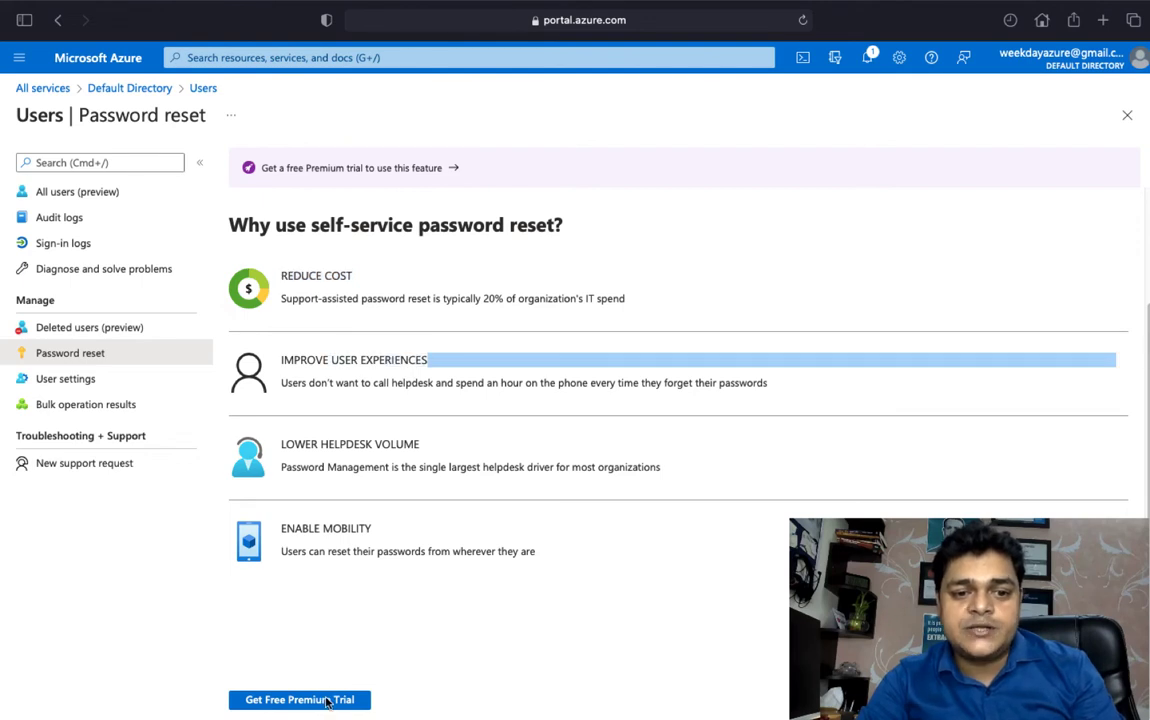
left_click_drag(281, 444, 419, 444)
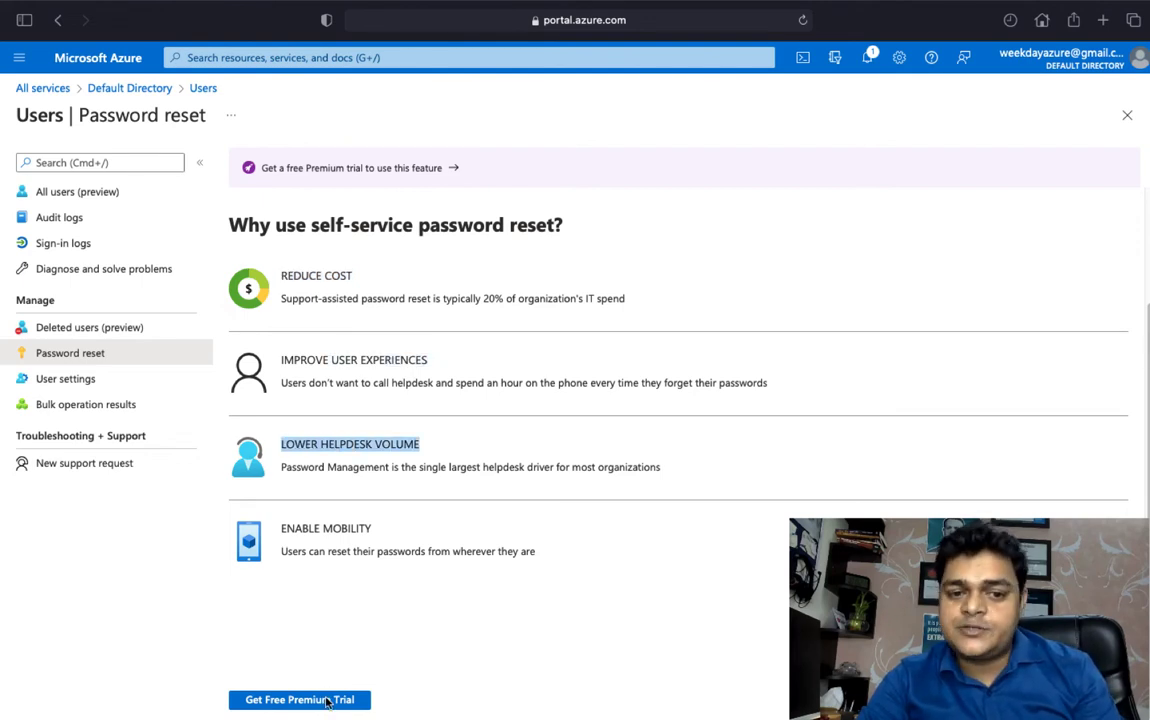
left_click_drag(281, 528, 1116, 530)
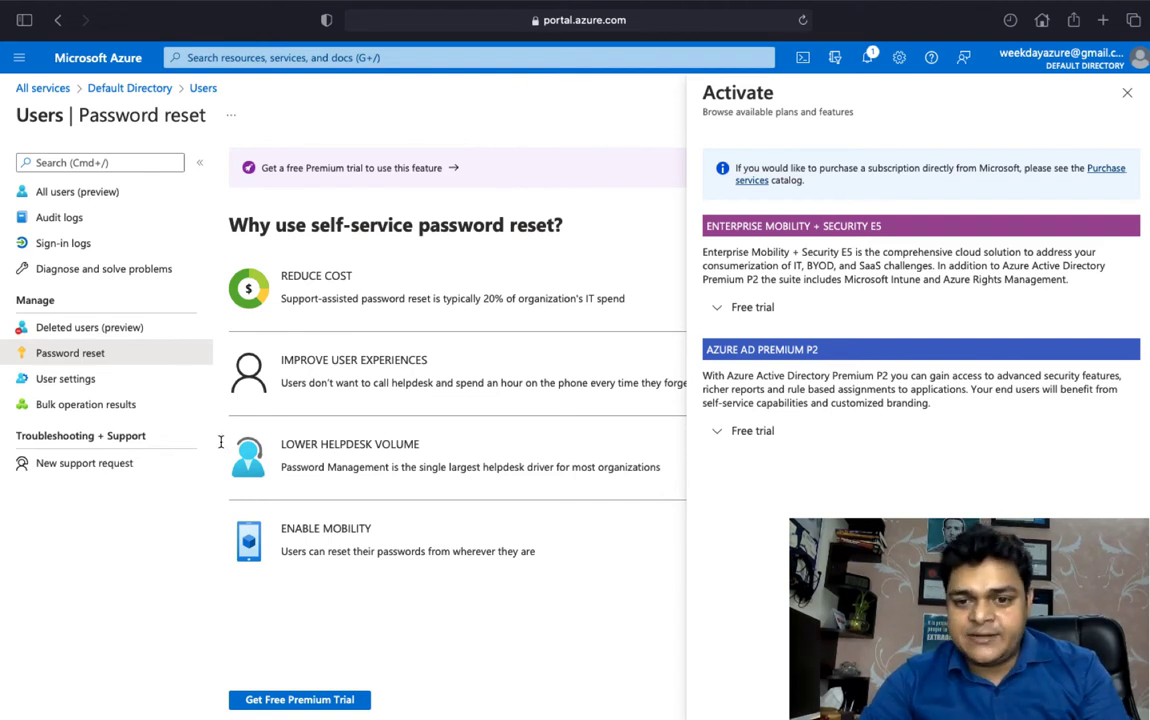
Expand the Azure AD Premium P2 free trial details, then reload the Password reset page
left_click(719, 435)
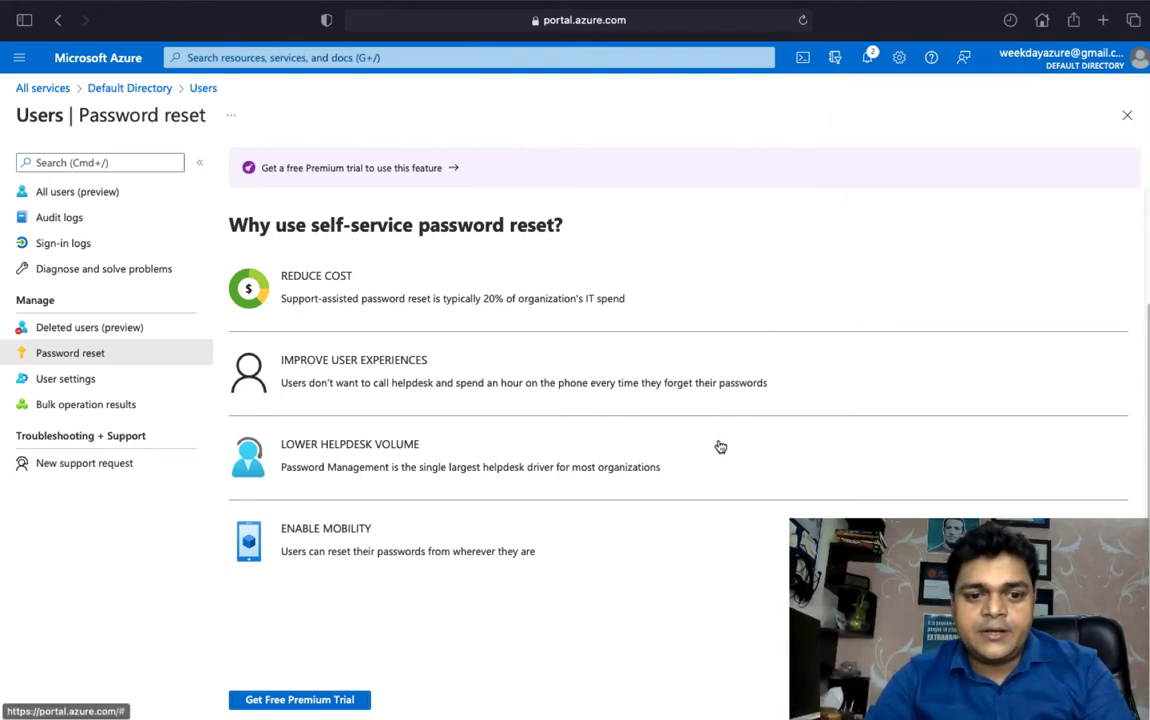
key("super+r")
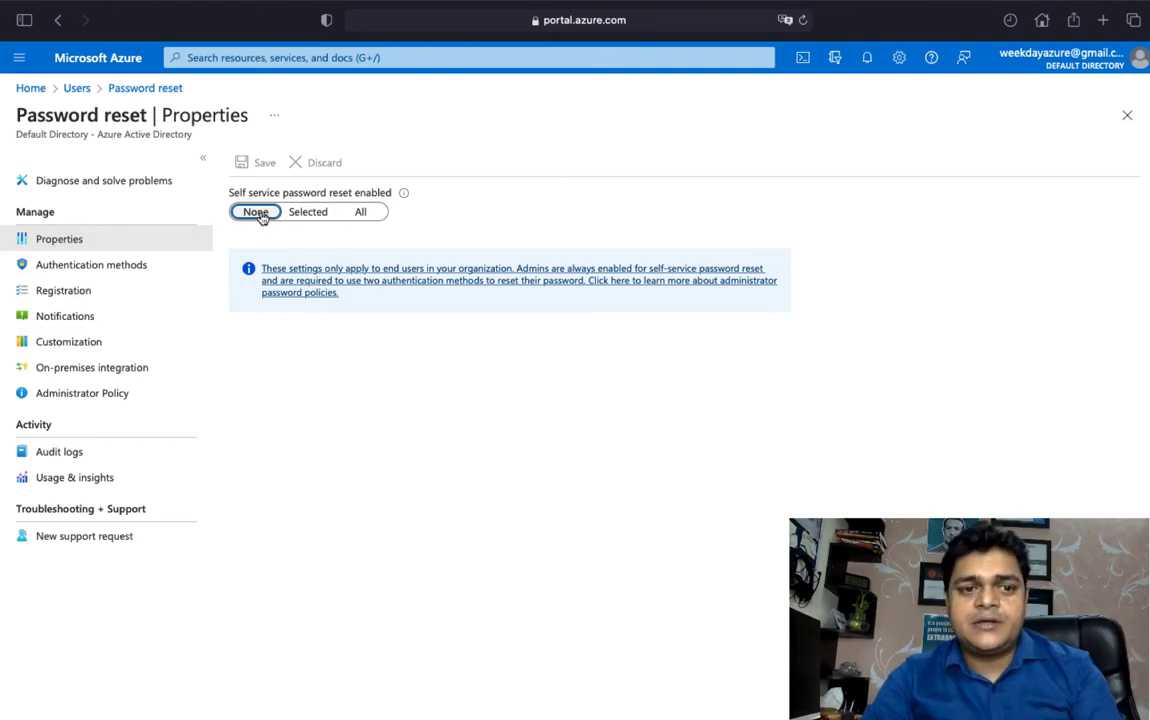
Open Password reset Properties and toggle self-service password reset among Selected, All and None
left_click(142, 182)
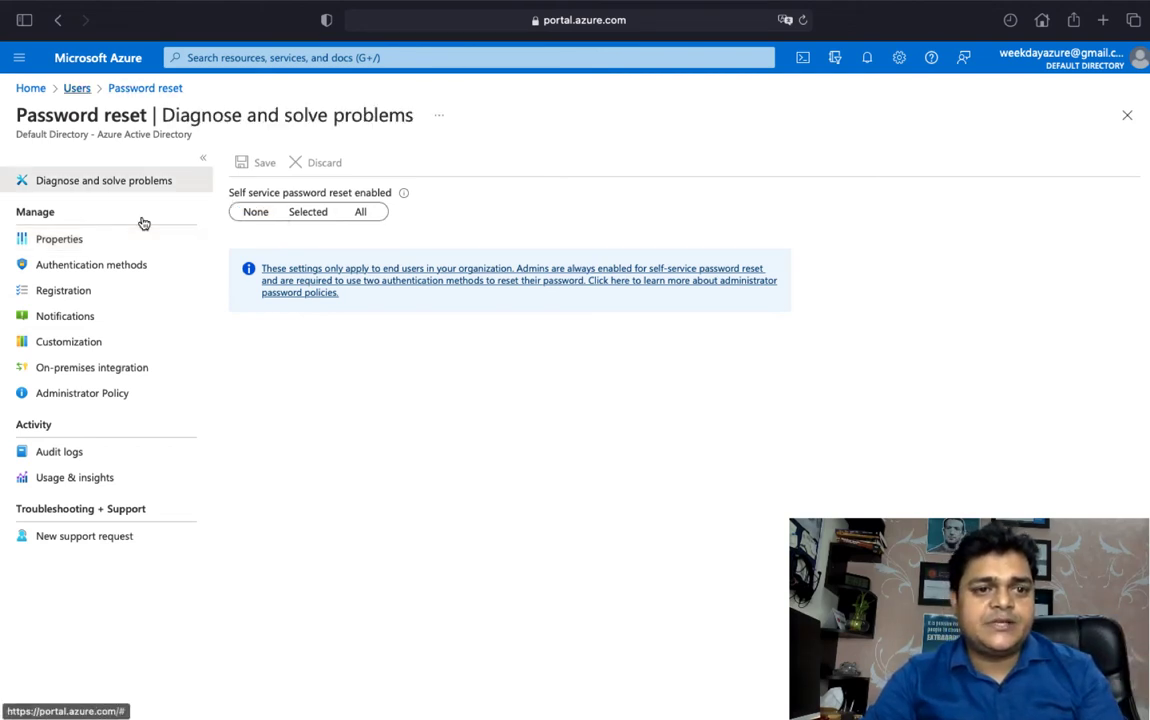
left_click(77, 88)
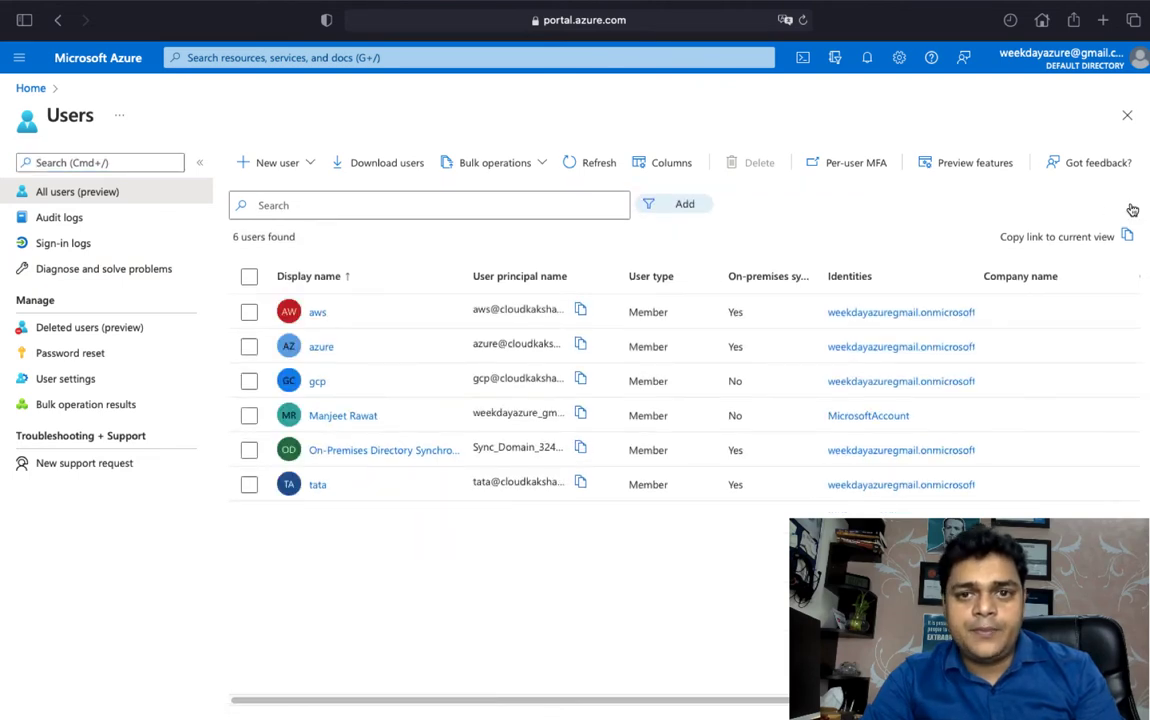
left_click(82, 356)
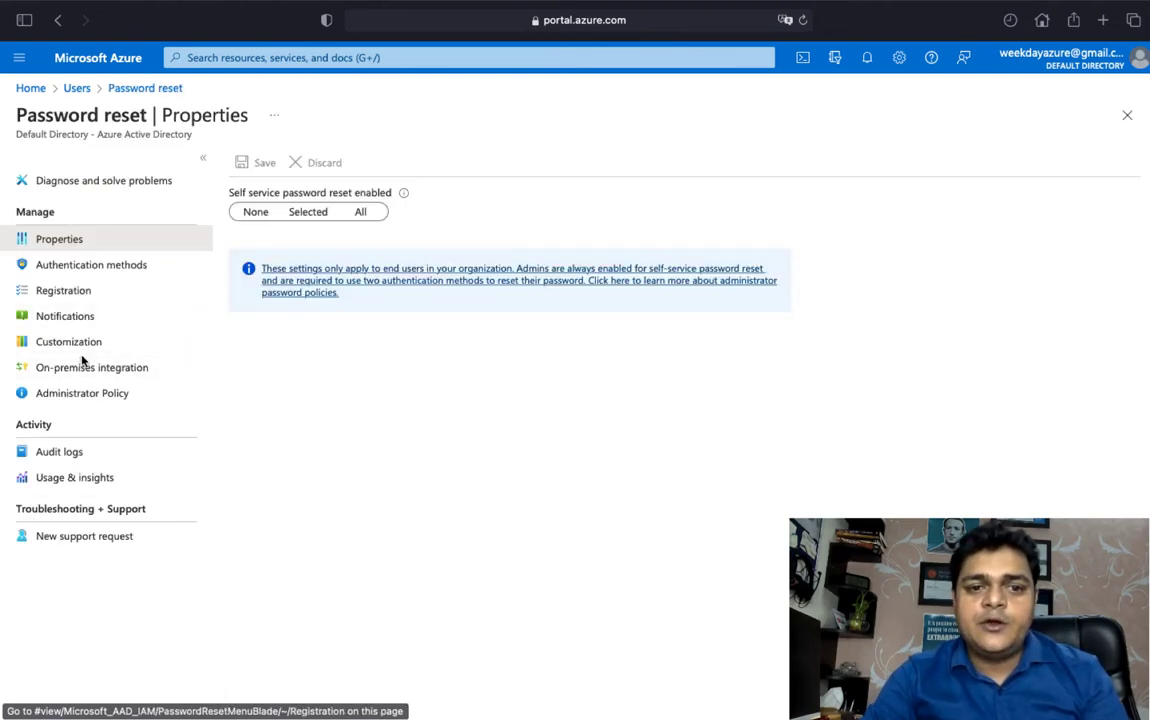
left_click(311, 211)
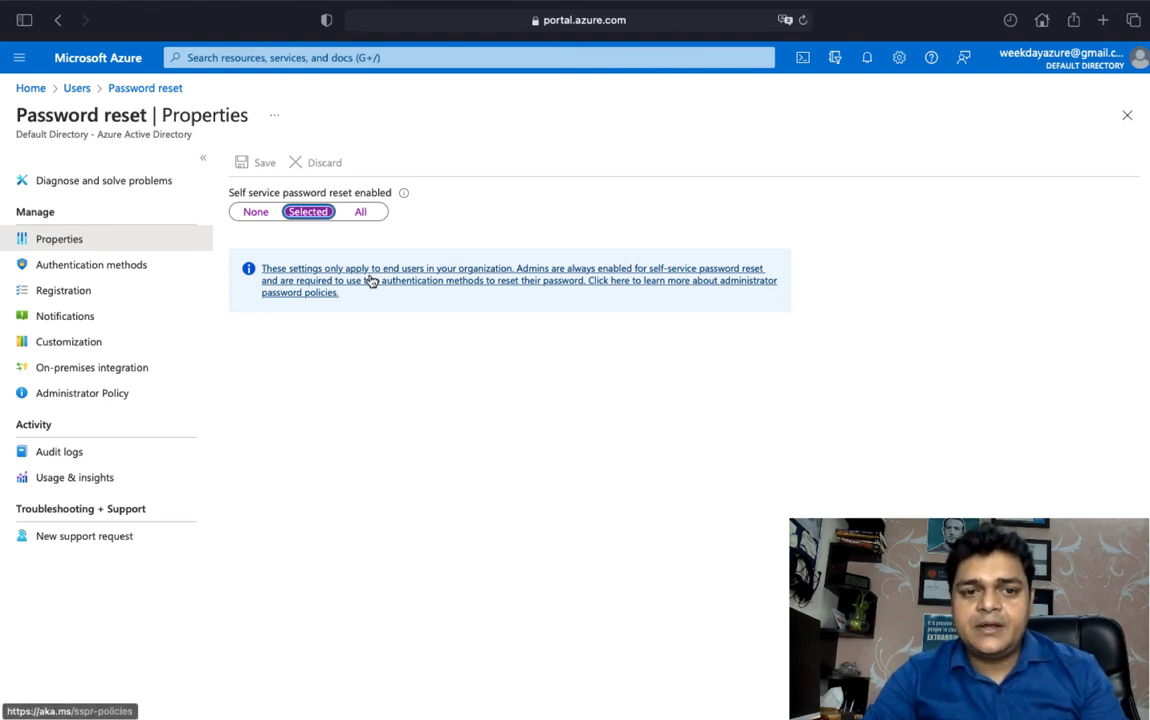
key("Right")
key("Right")
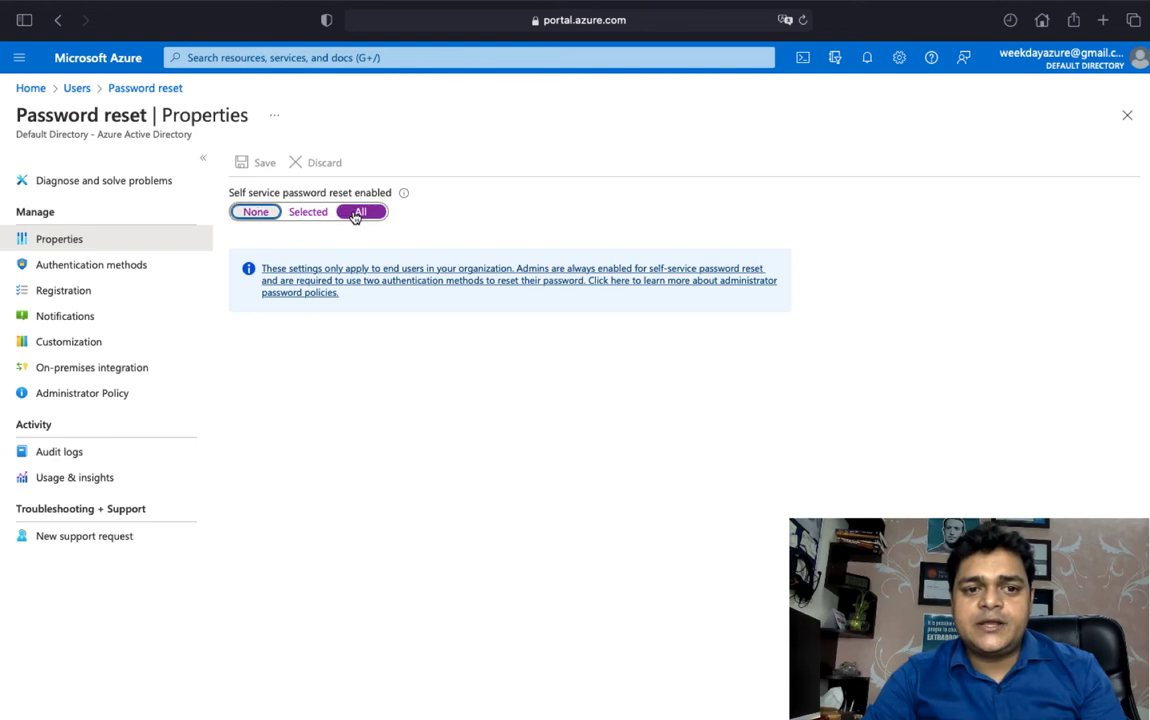
left_click(312, 214)
key("Right")
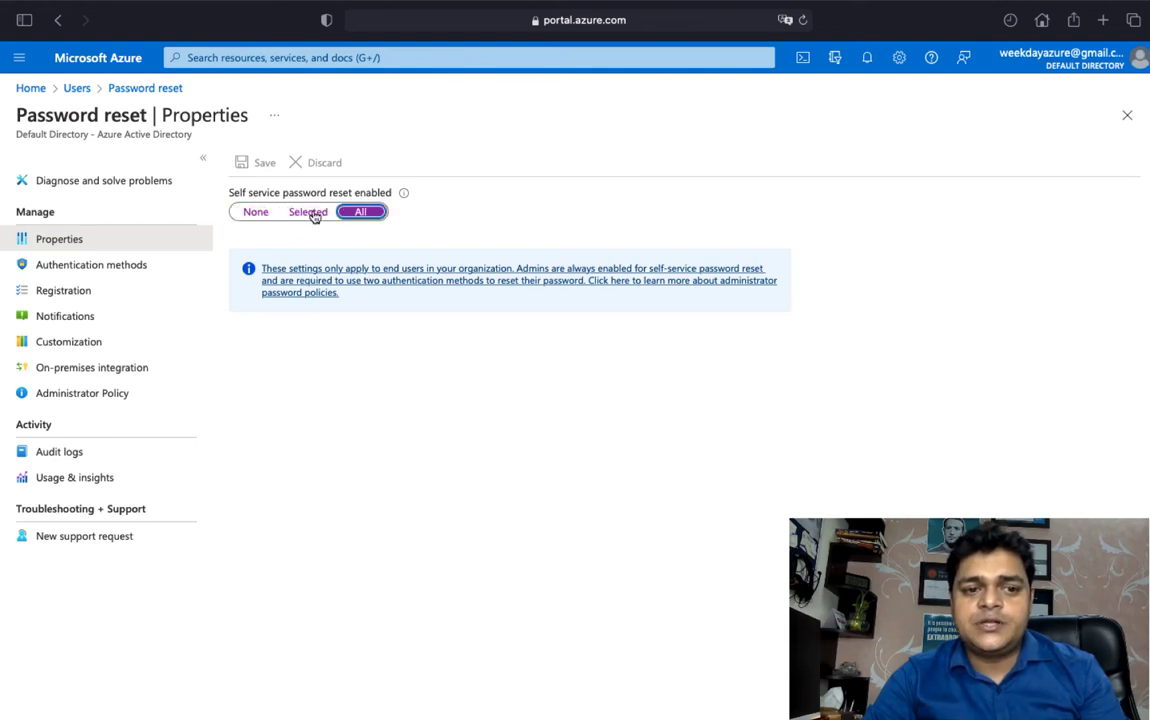
left_click(320, 220)
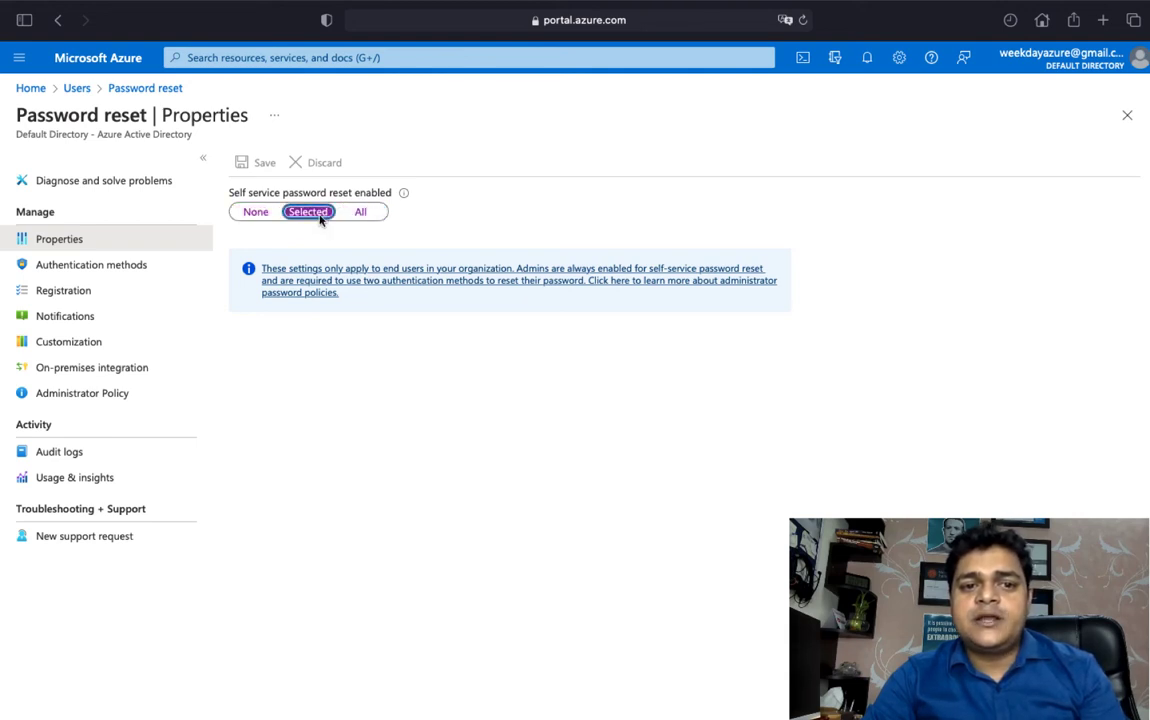
Check the password policy documentation, set self-service password reset to Selected, then return to Users
left_click(340, 280, "super")
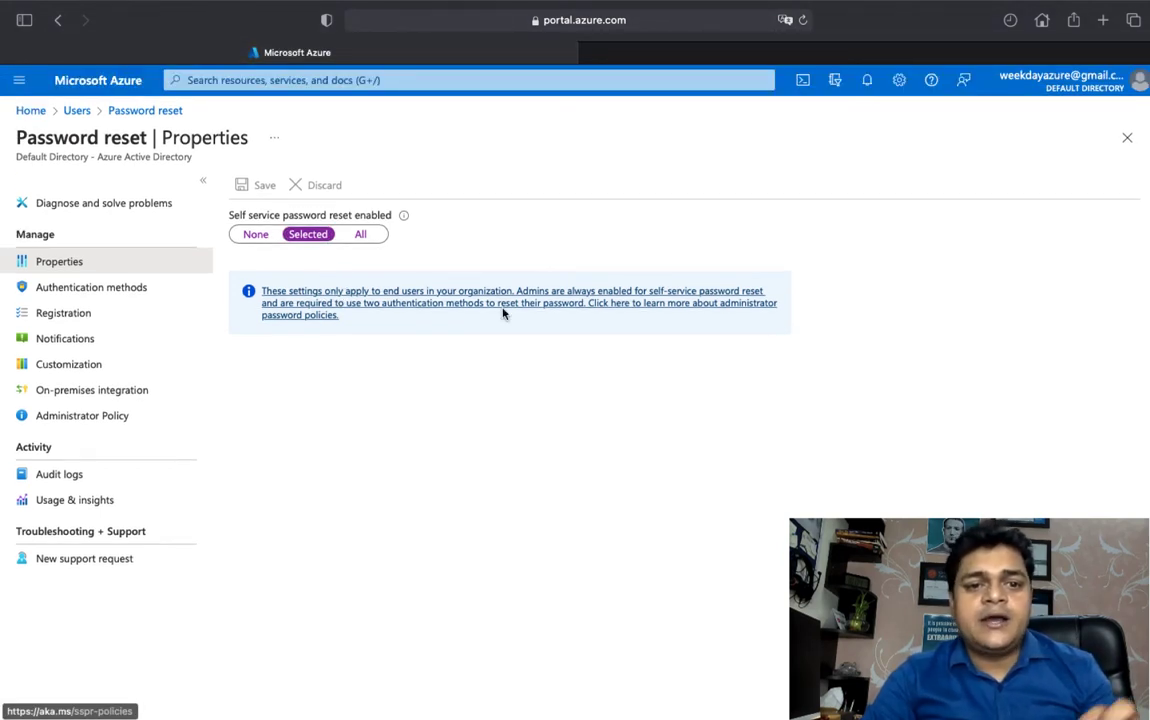
left_click(418, 296)
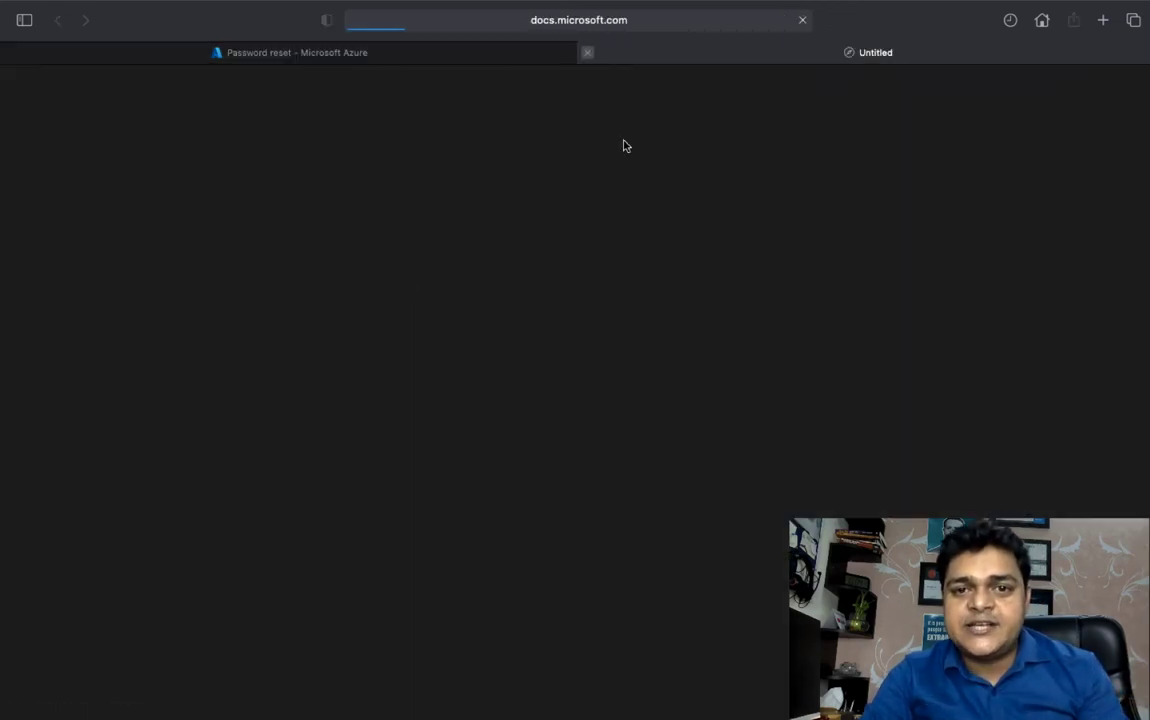
key("super+w")
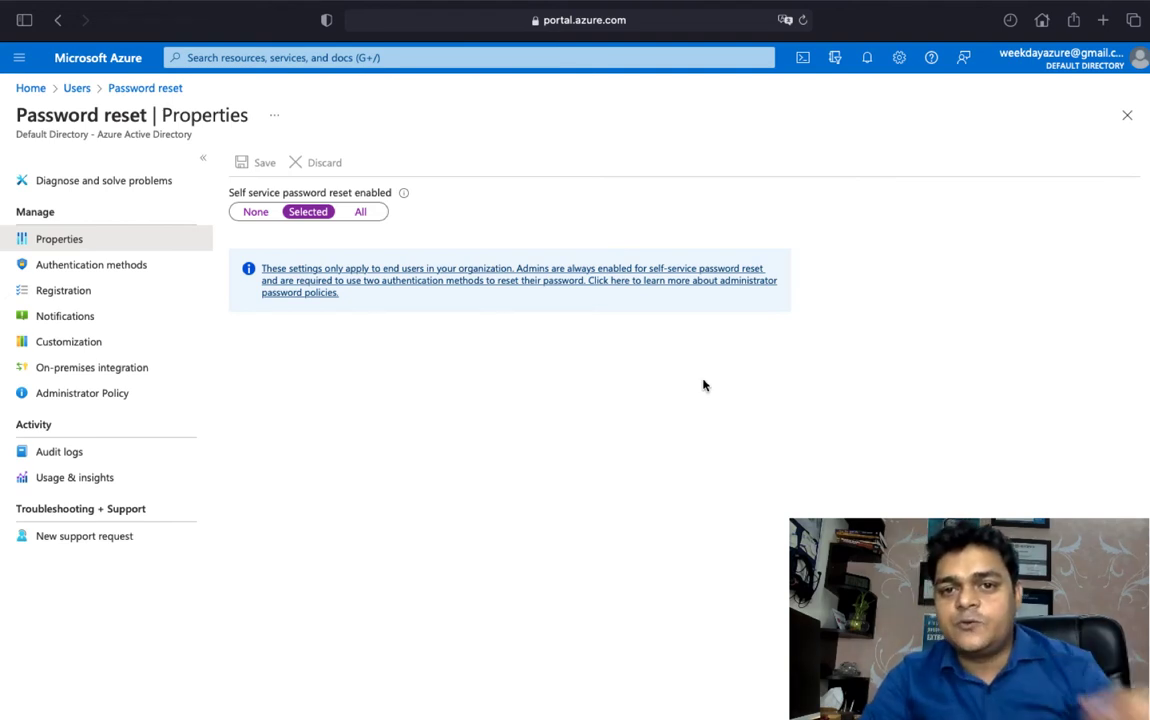
left_click(256, 212)
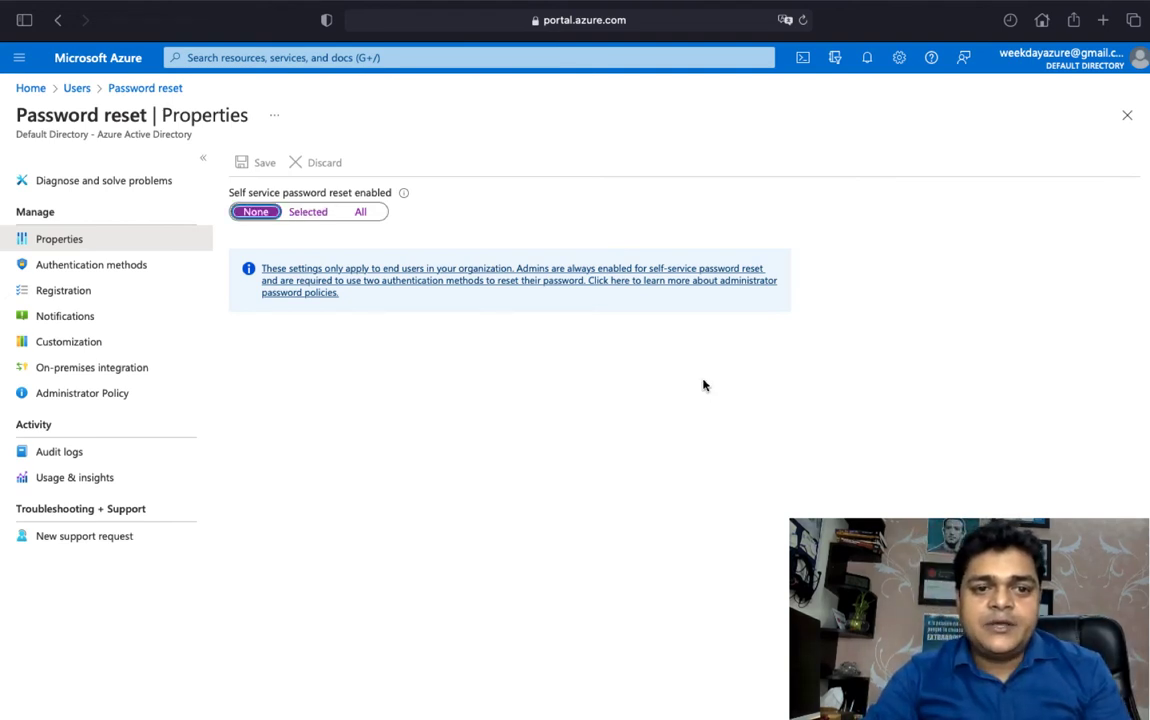
left_click(320, 213)
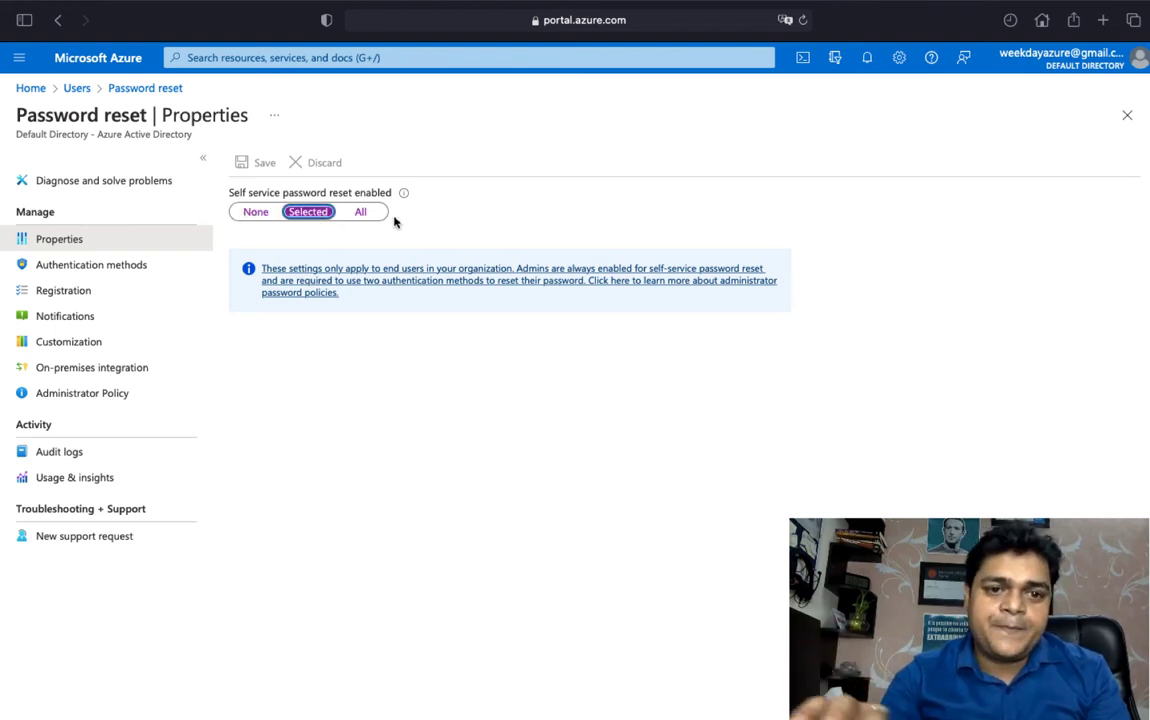
left_click(115, 186)
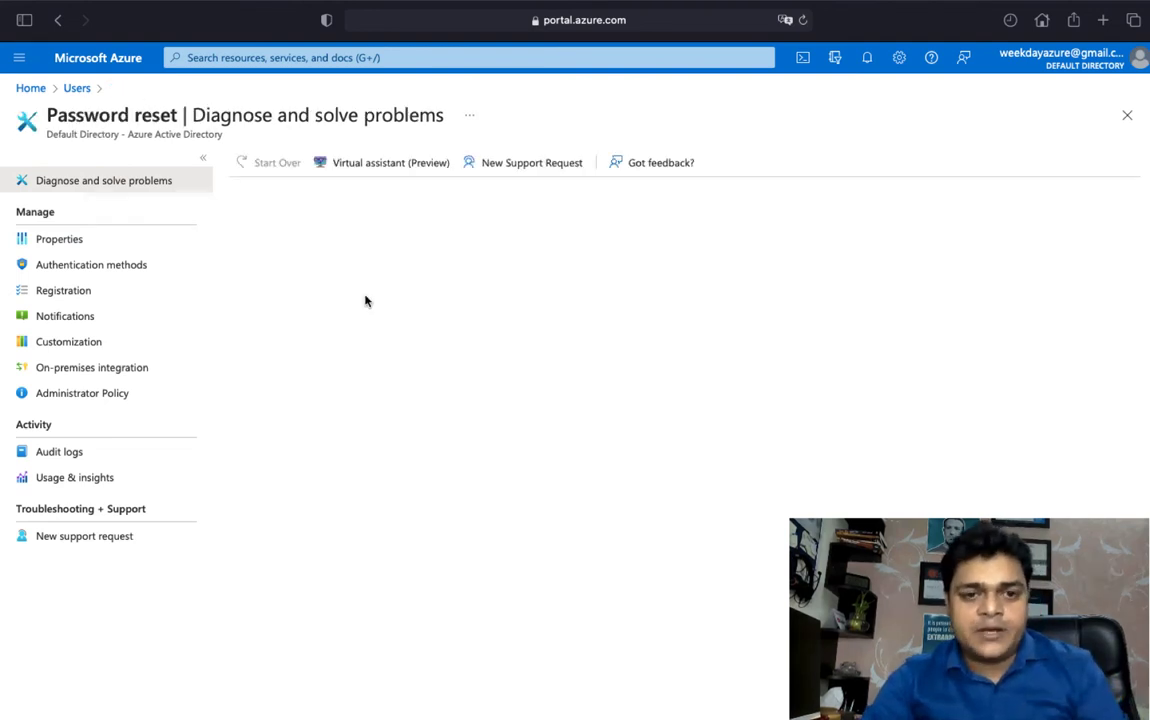
left_click(80, 89)
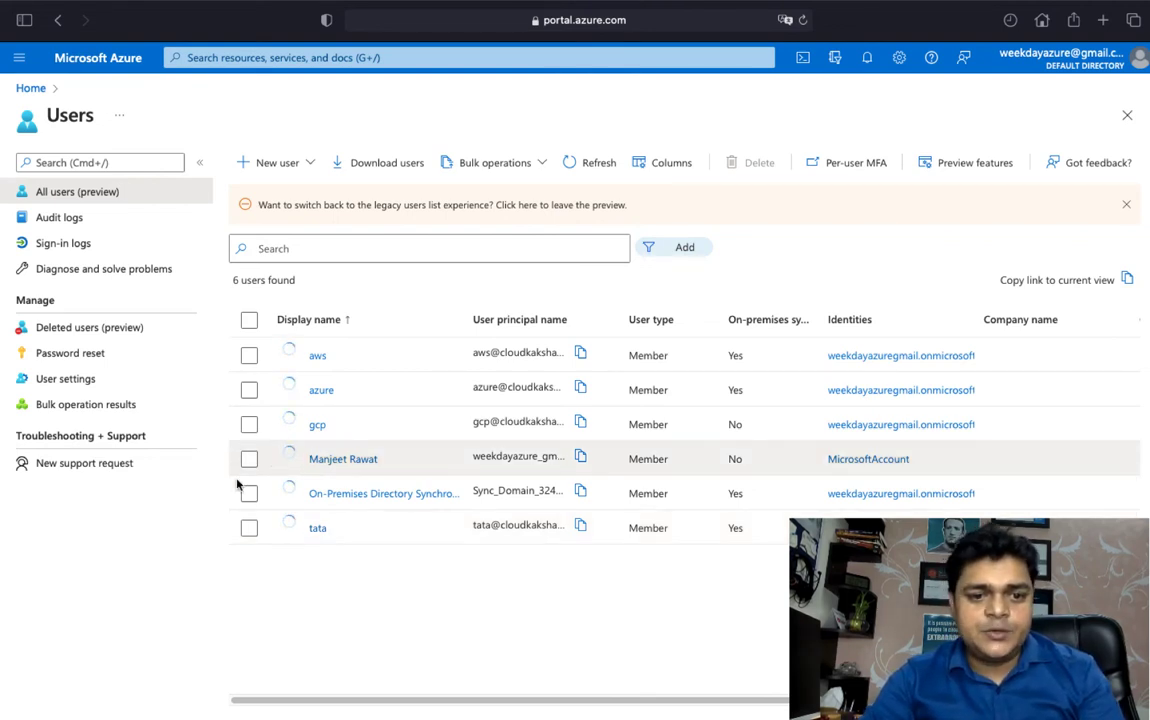
Enable per-user multi-factor authentication for gcp, confirm it, and dismiss the success message
left_click(249, 425)
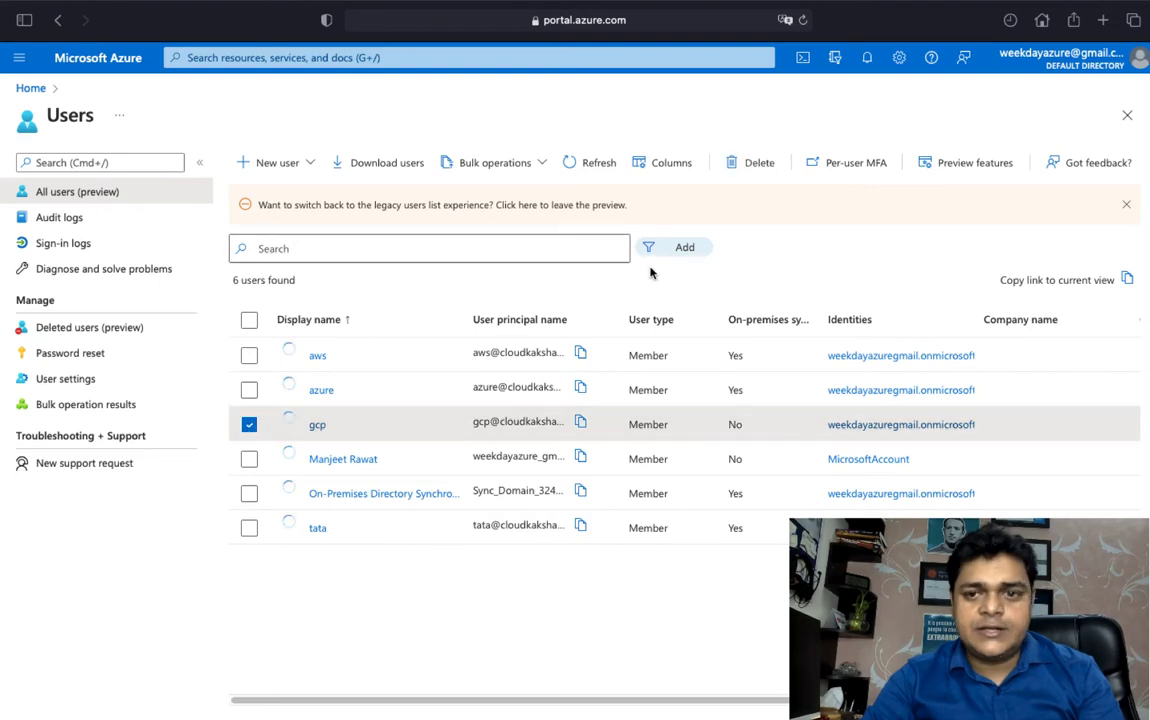
left_click(868, 171)
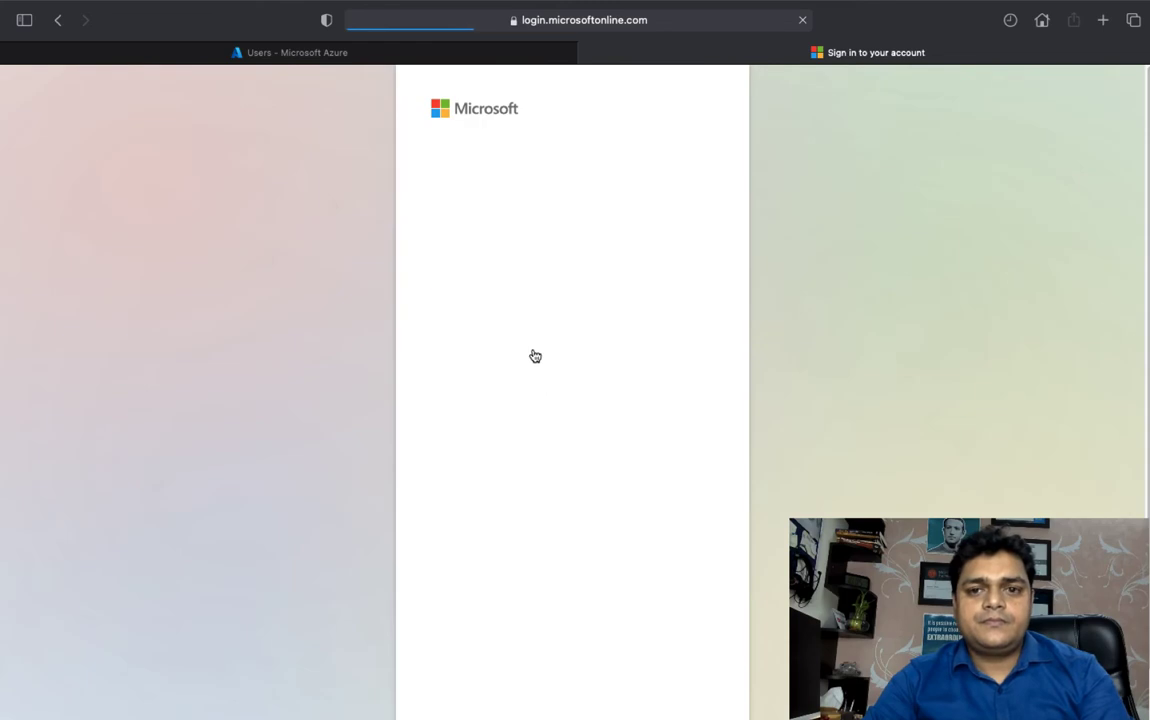
left_click(547, 195)
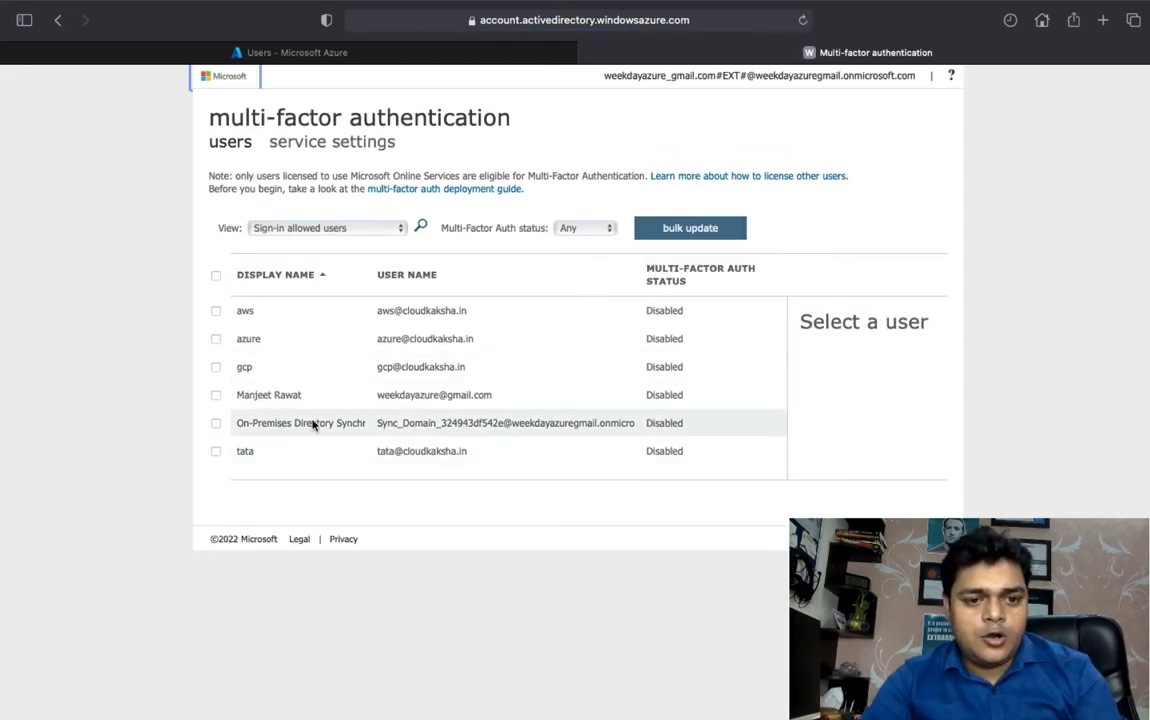
left_click(216, 367)
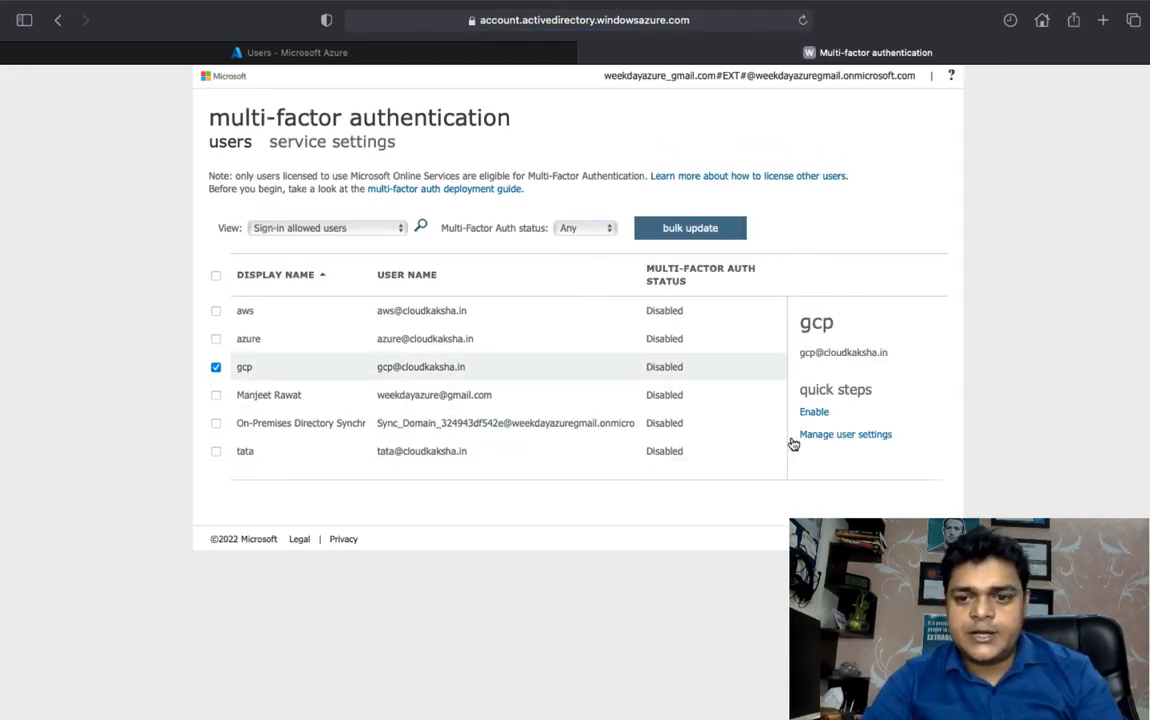
left_click(814, 413)
left_click(690, 473)
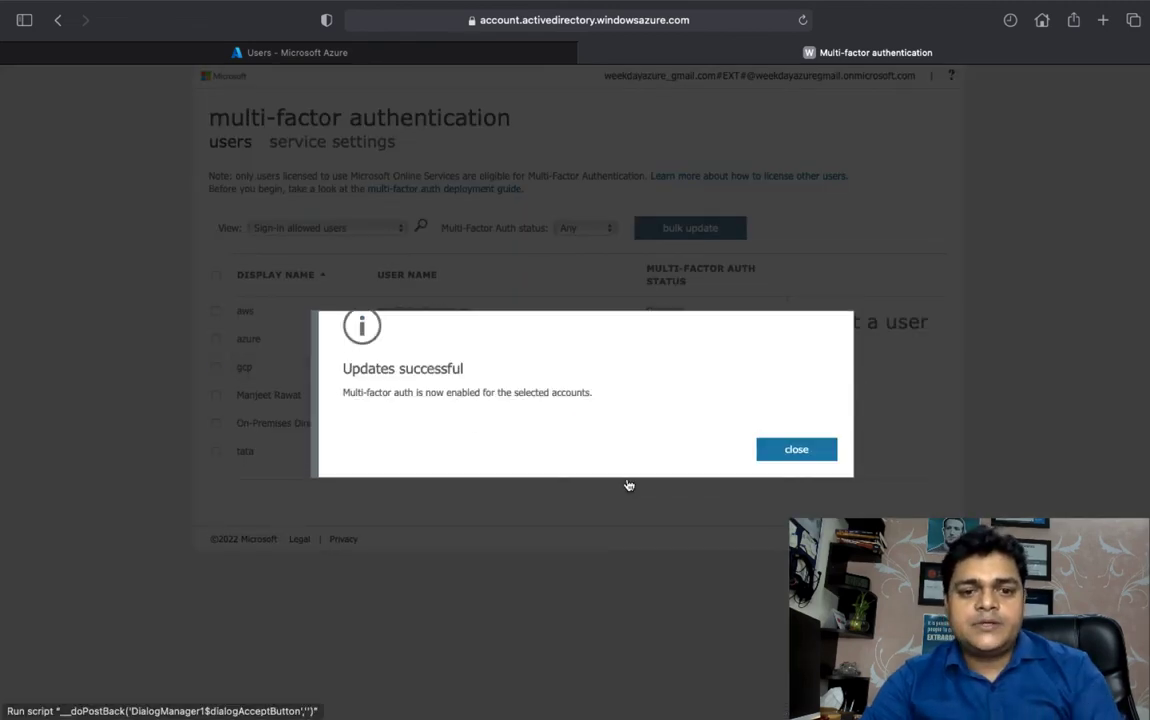
left_click(796, 452)
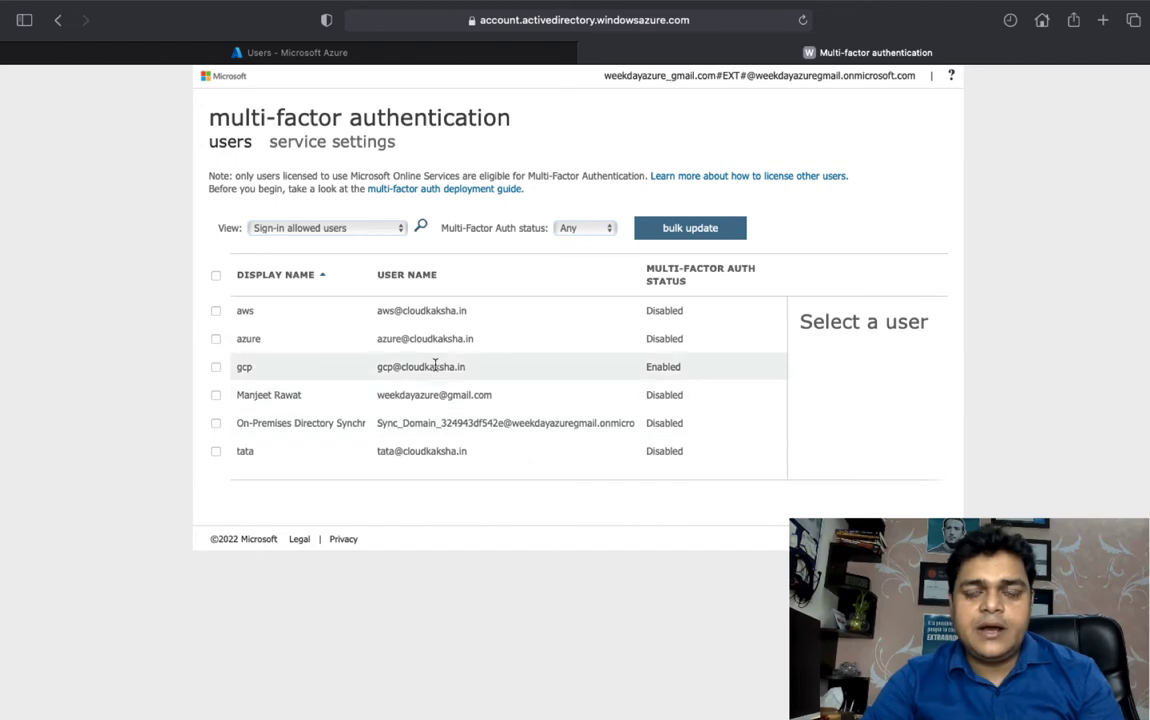
key("ctrl+Right")
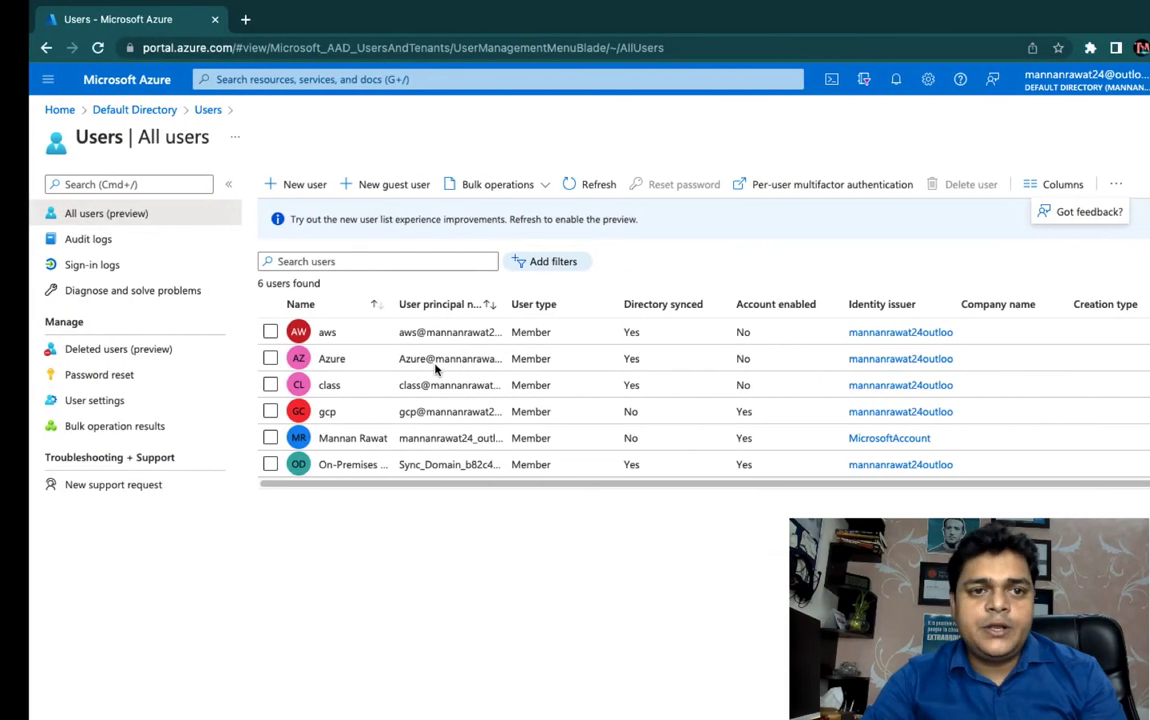
Open a new incognito window and load portal.azure.com
key("ctrl+t")
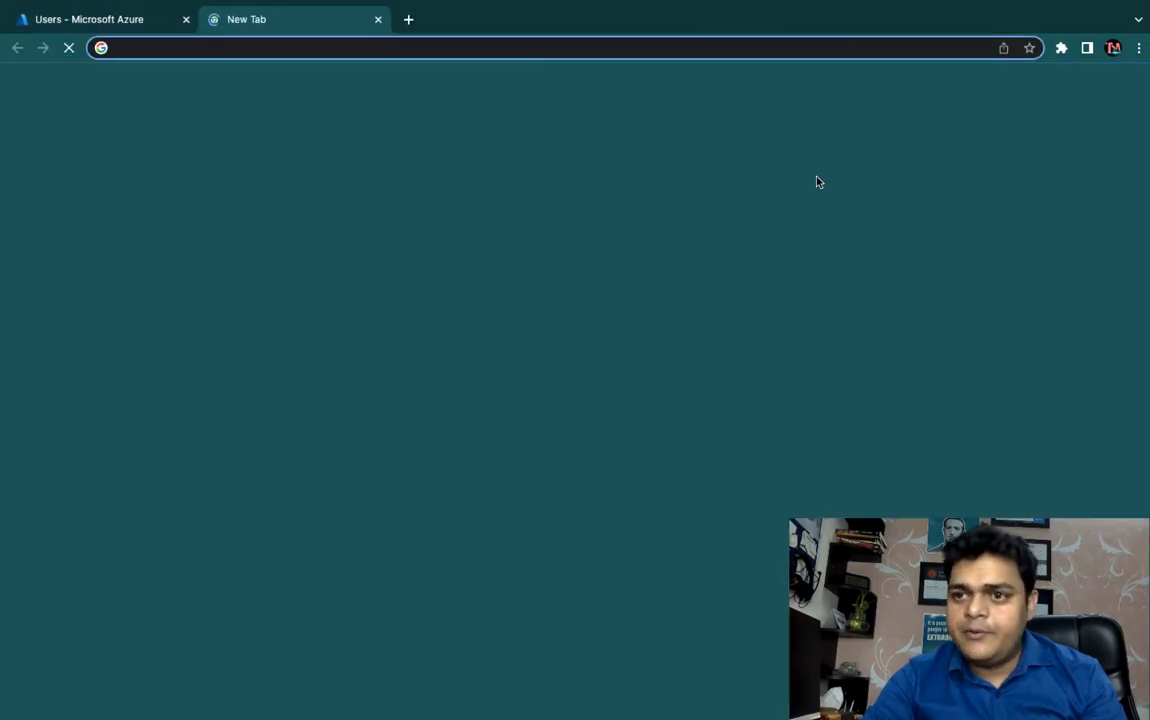
left_click(1138, 47)
left_click(981, 121)
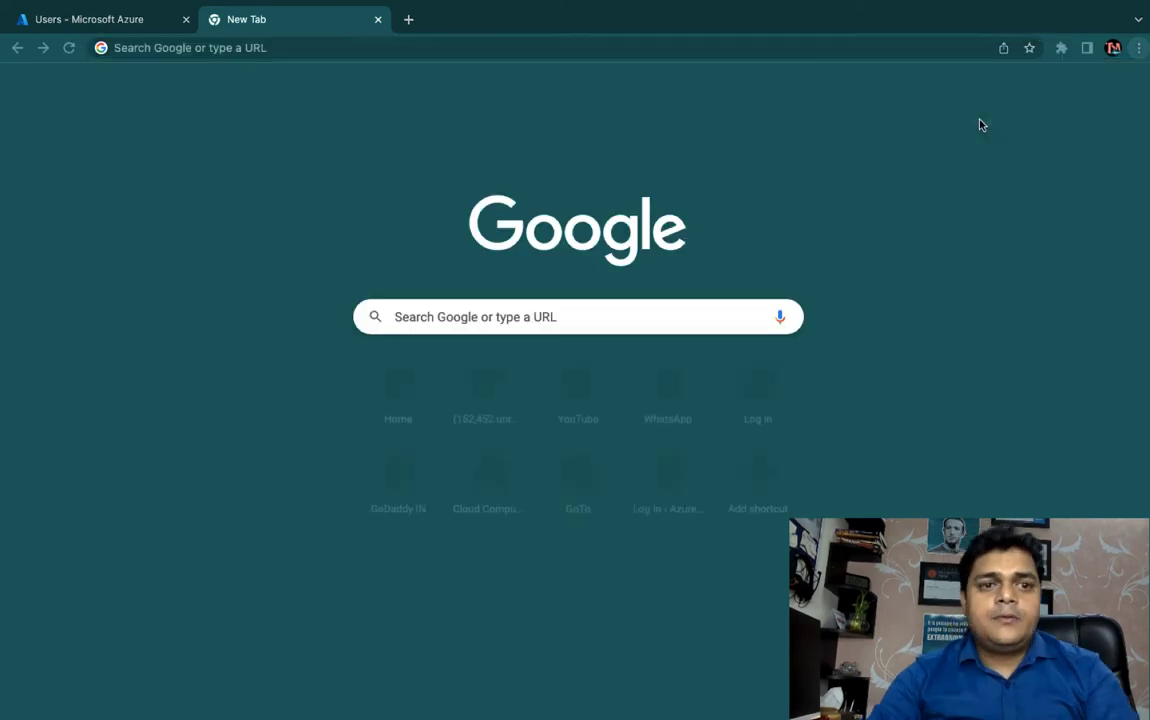
type("po")
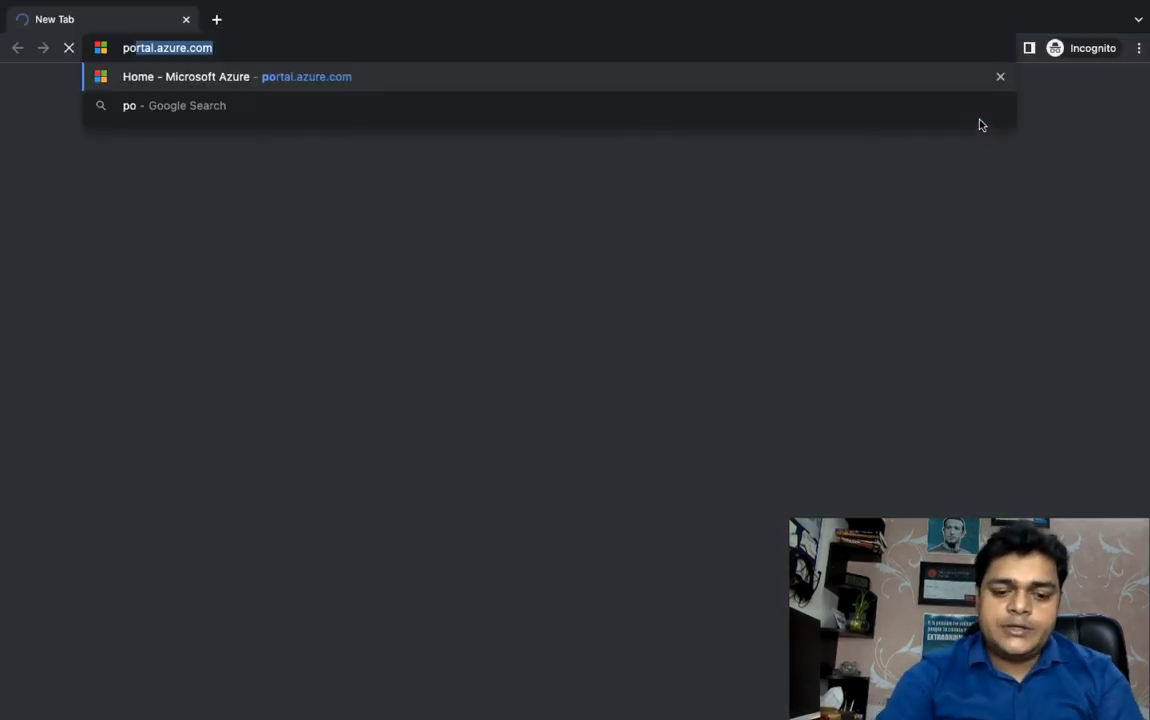
type("rtal.azure")
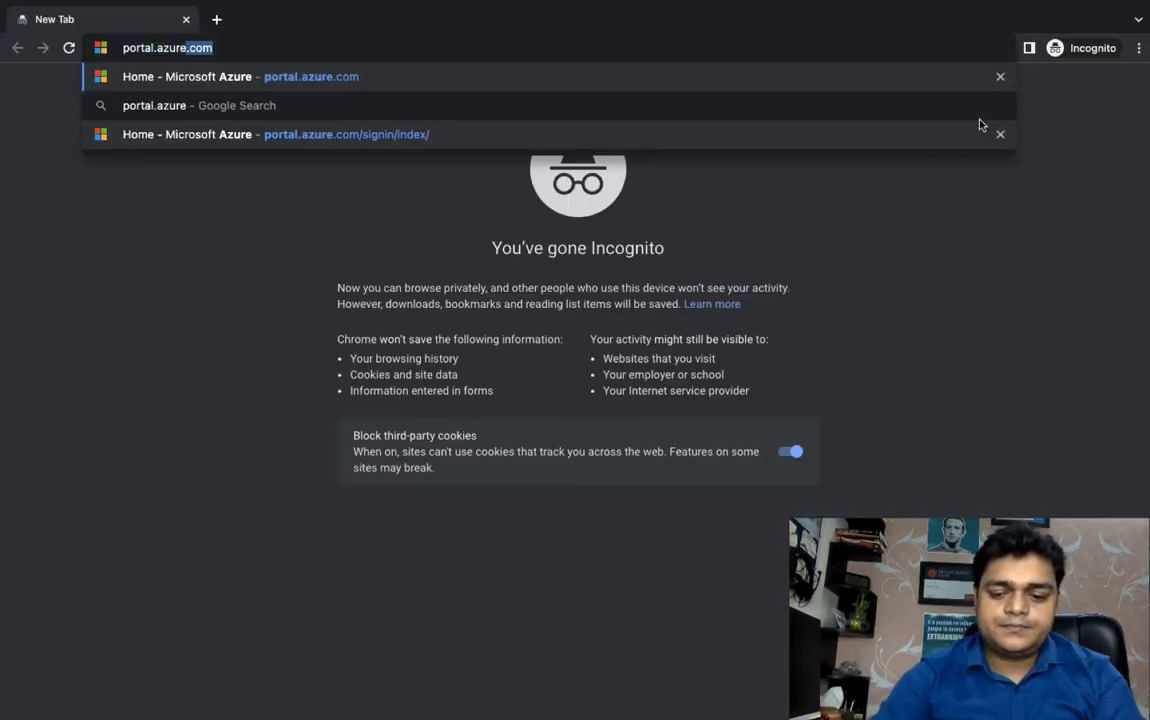
type(".com")
key("Return")
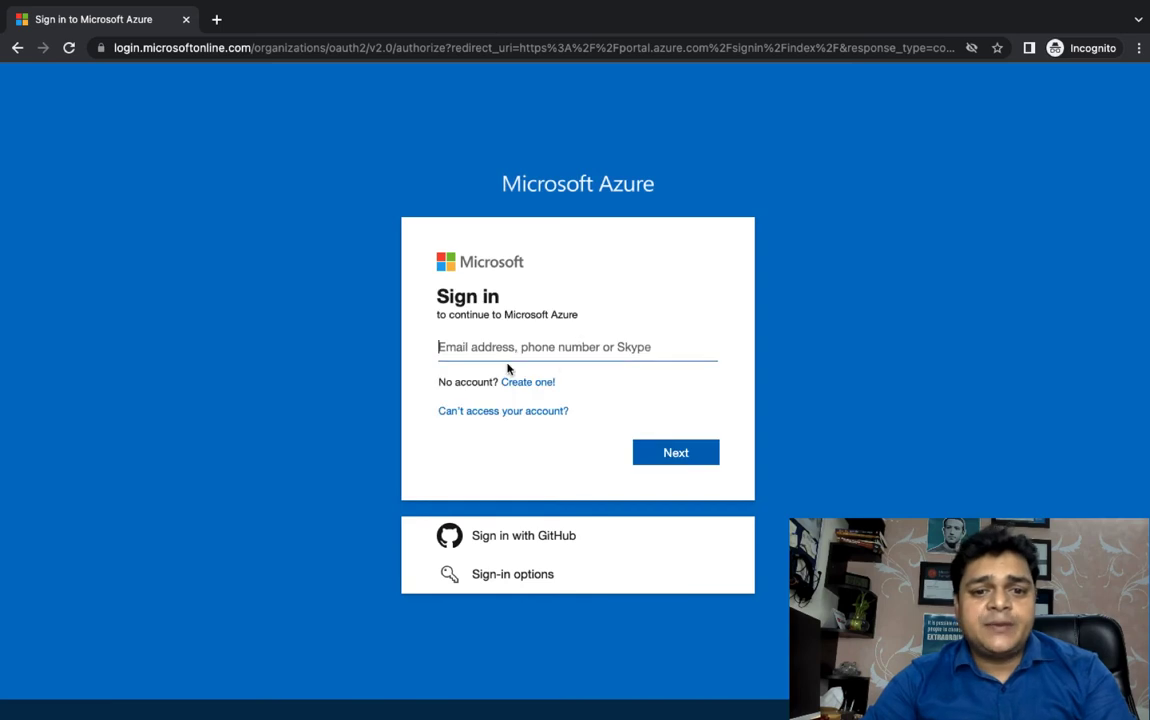
Sign in as gcp with the account password and continue past the account protection notice
type("go")
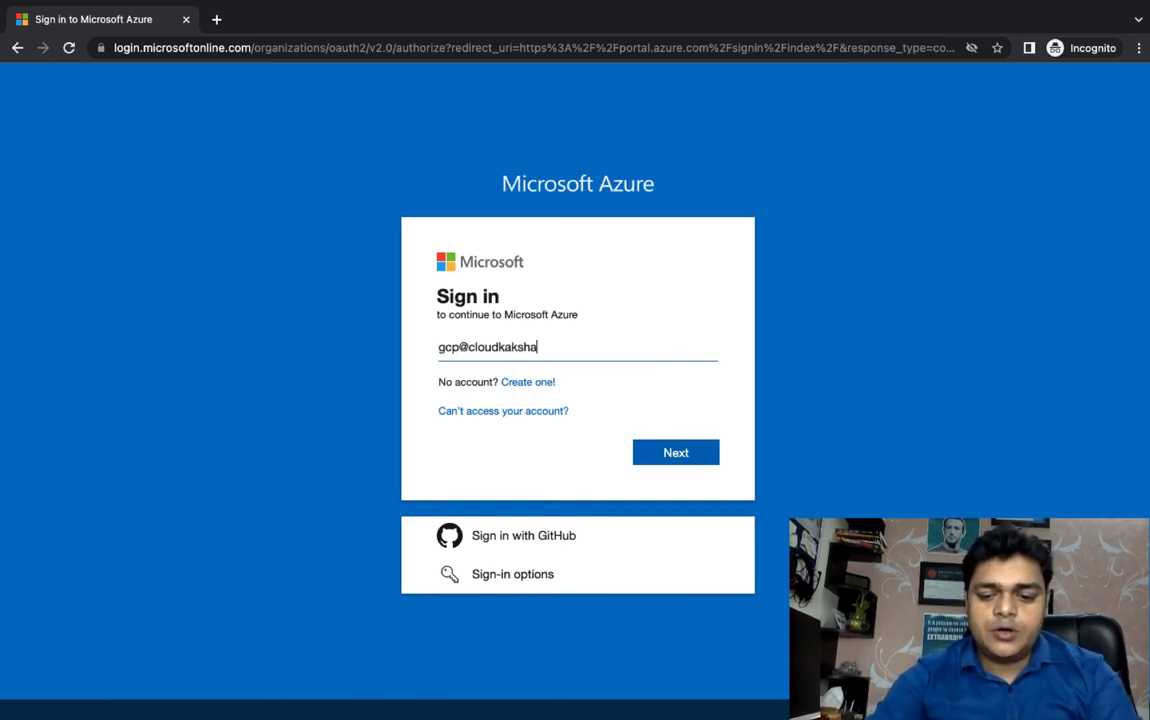
key("Return")
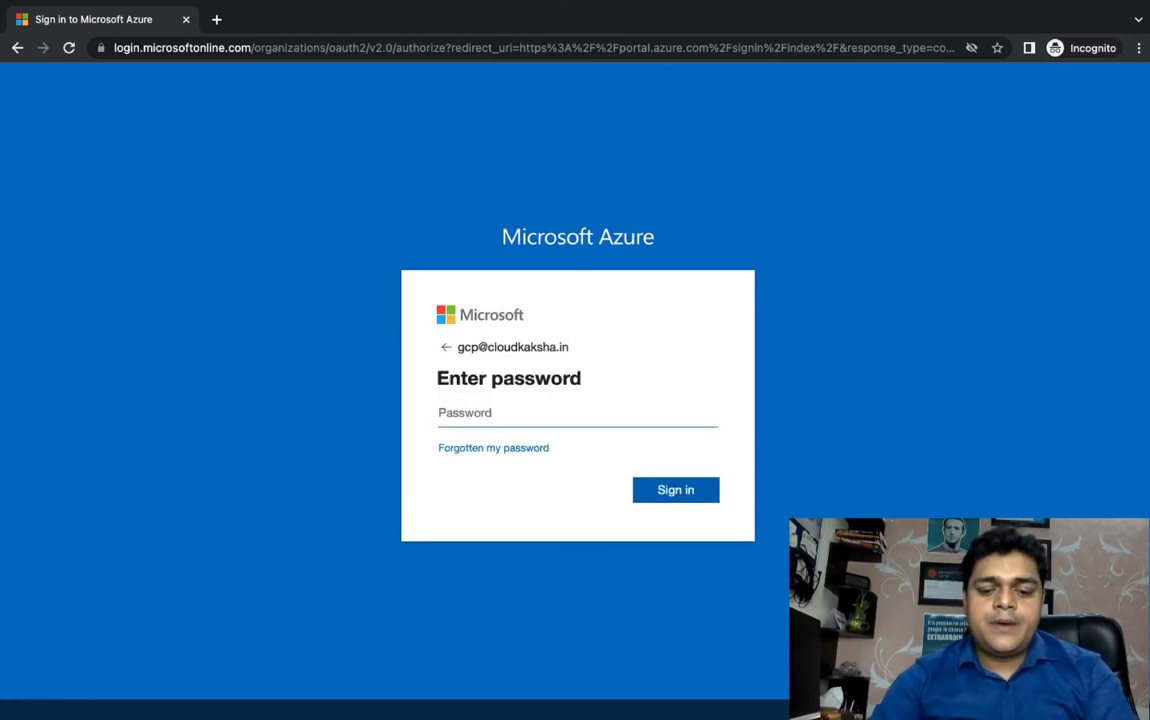
type("•")
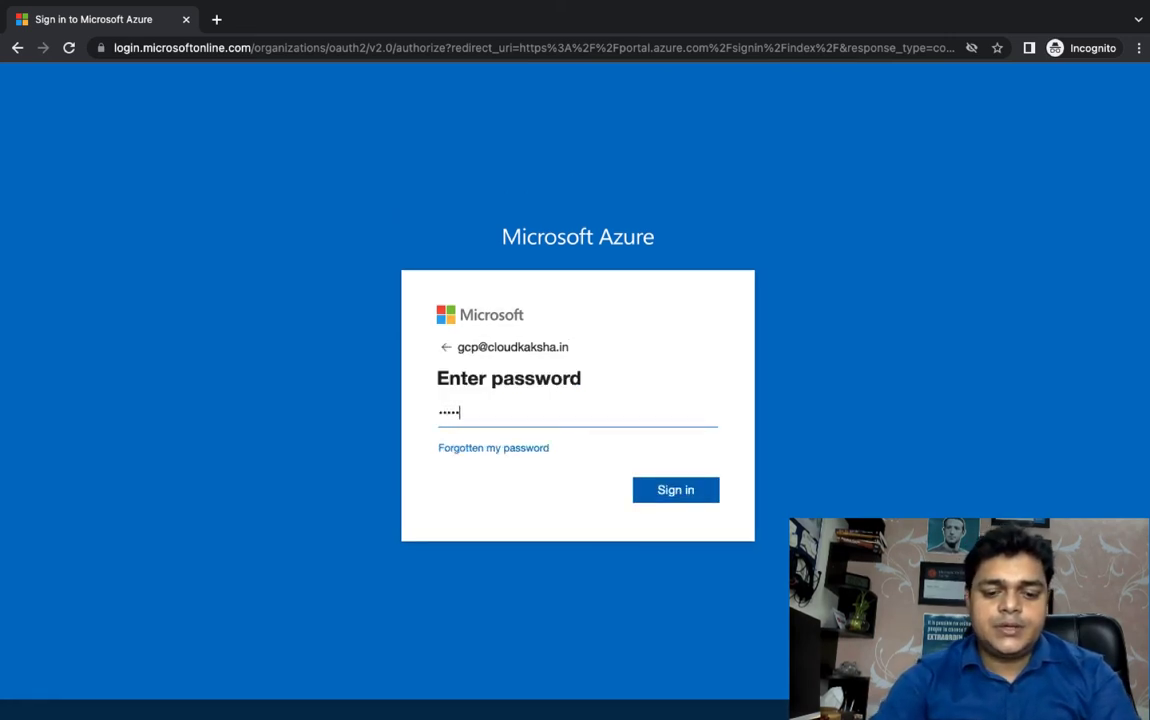
type("••••••")
key("Return")
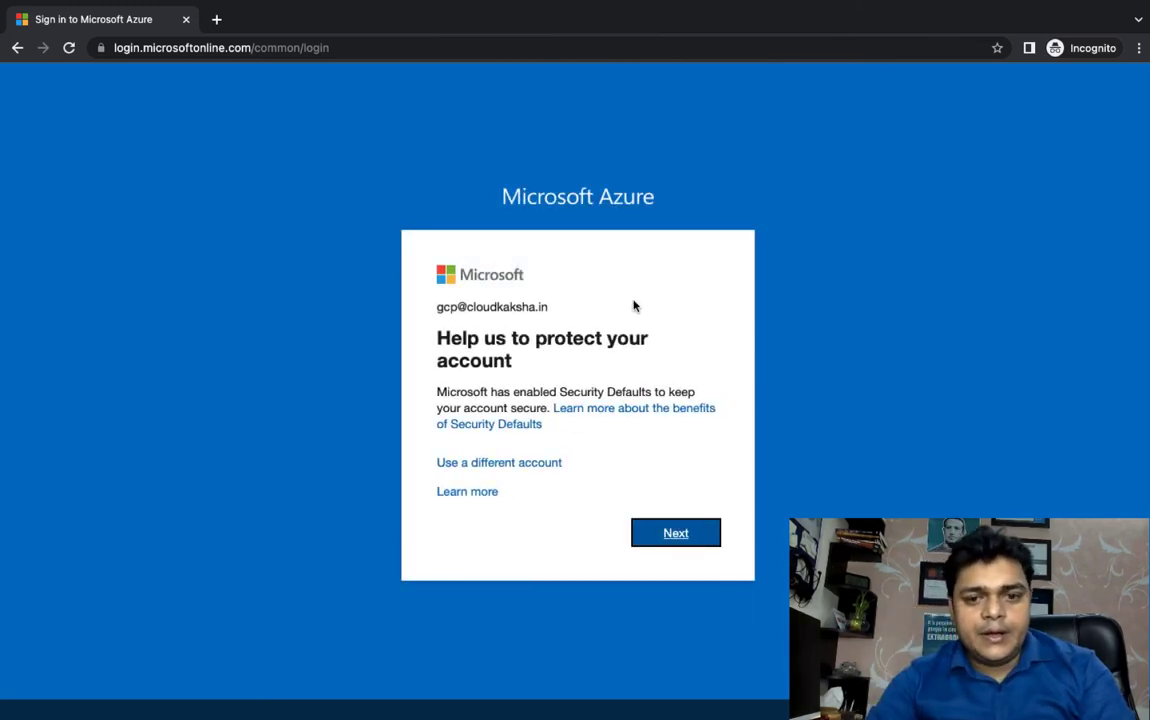
left_click(668, 540)
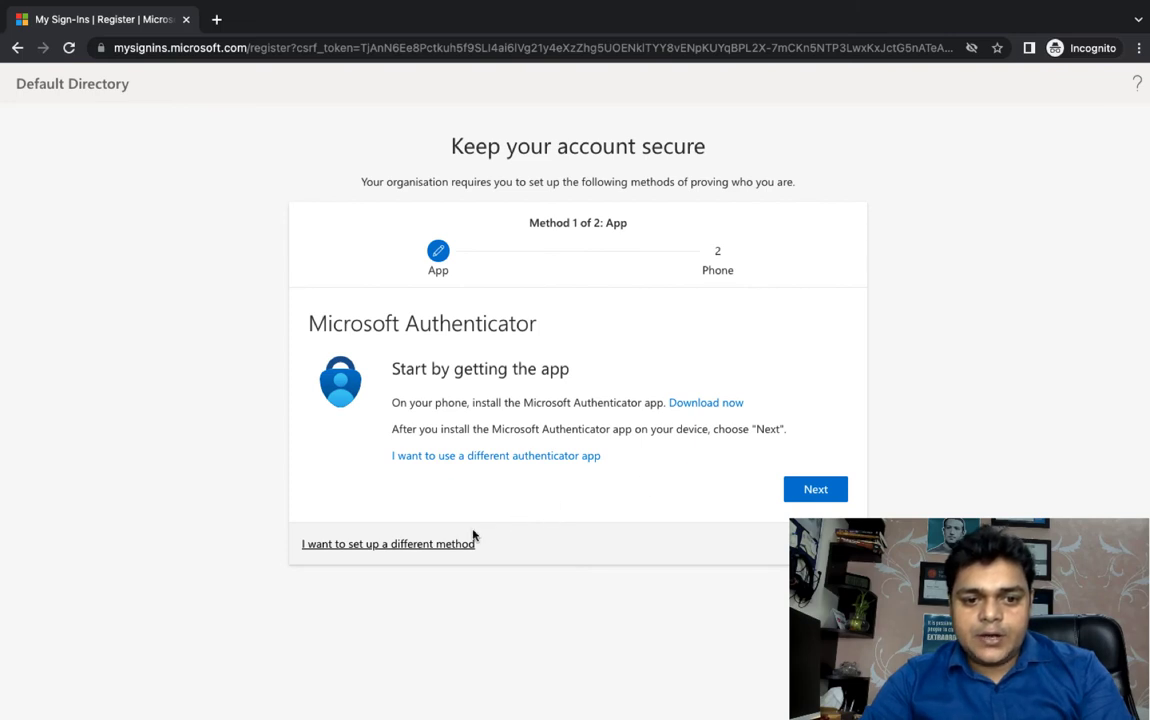
Switch the security method to Phone and pick India (+91) as the country code
left_click(437, 552)
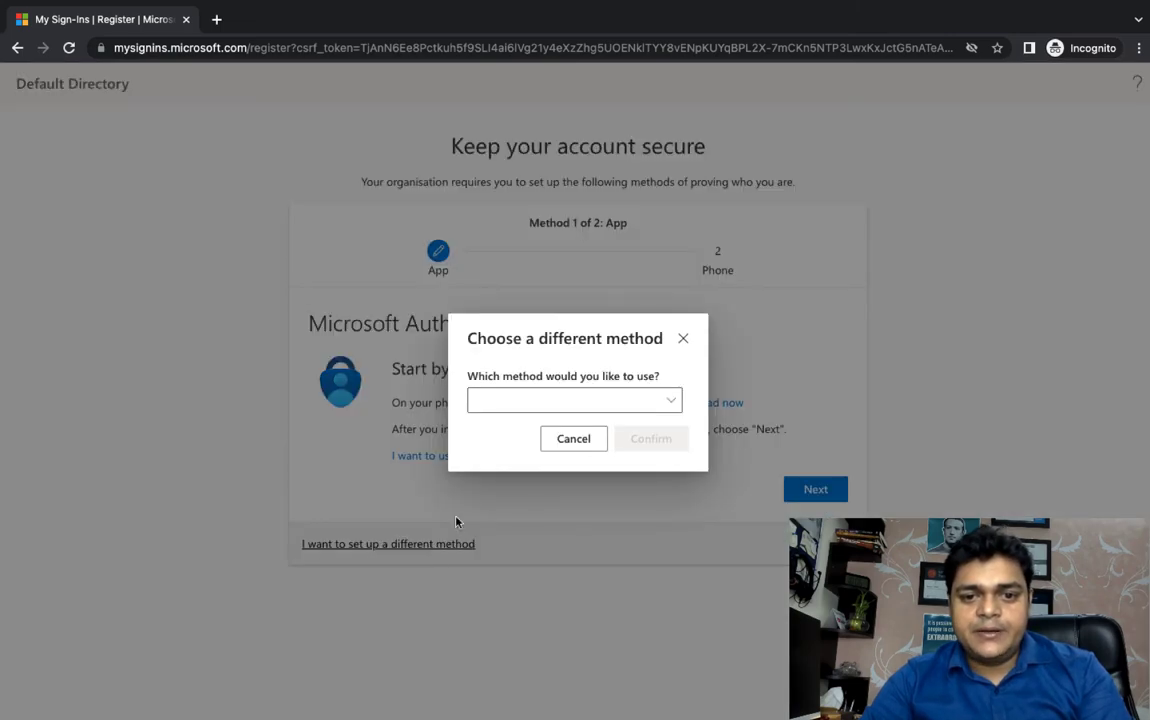
left_click(652, 400)
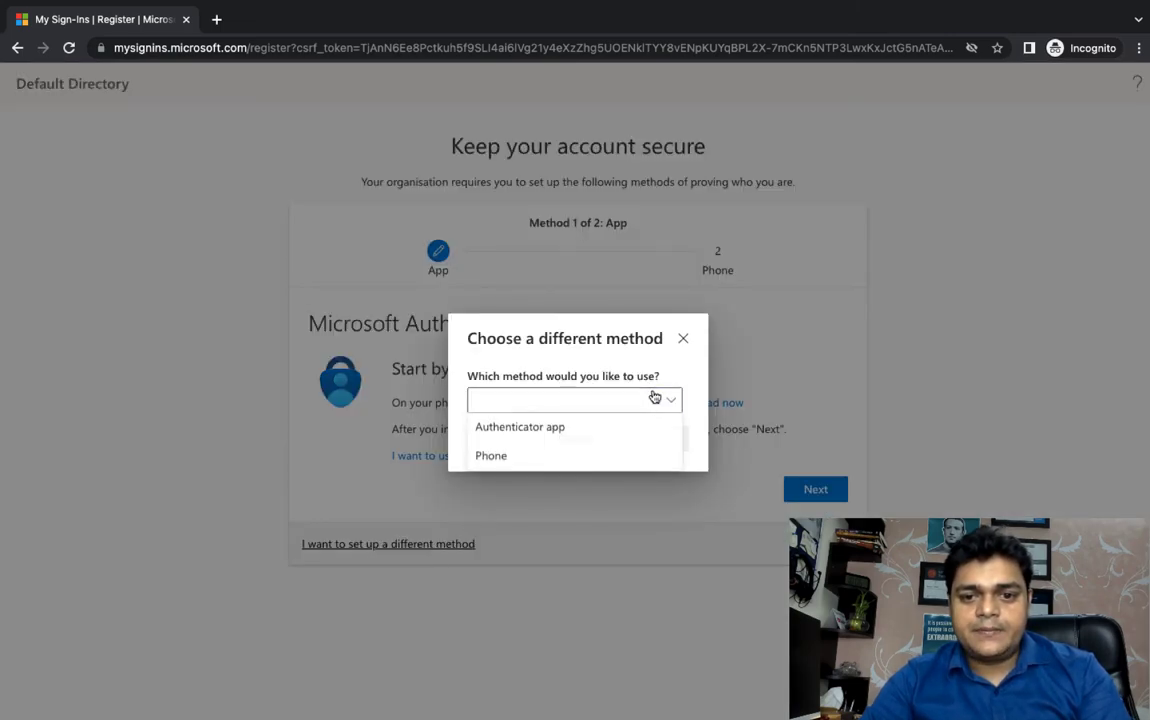
left_click(507, 458)
left_click(640, 441)
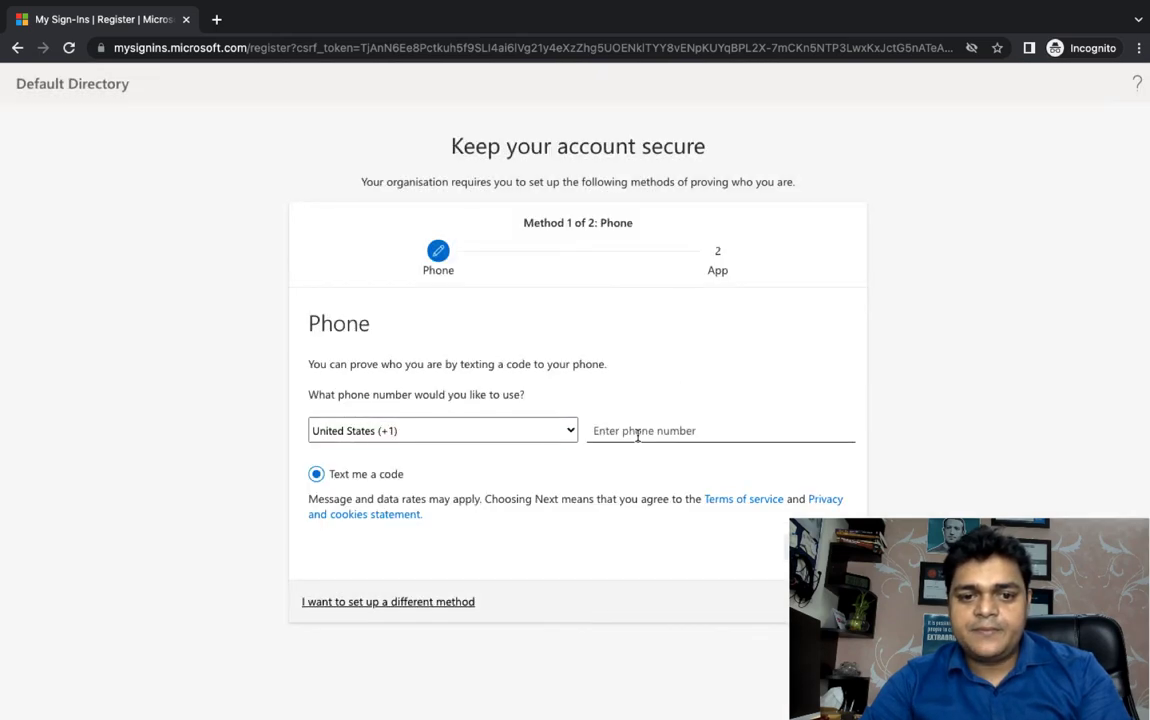
left_click(465, 432)
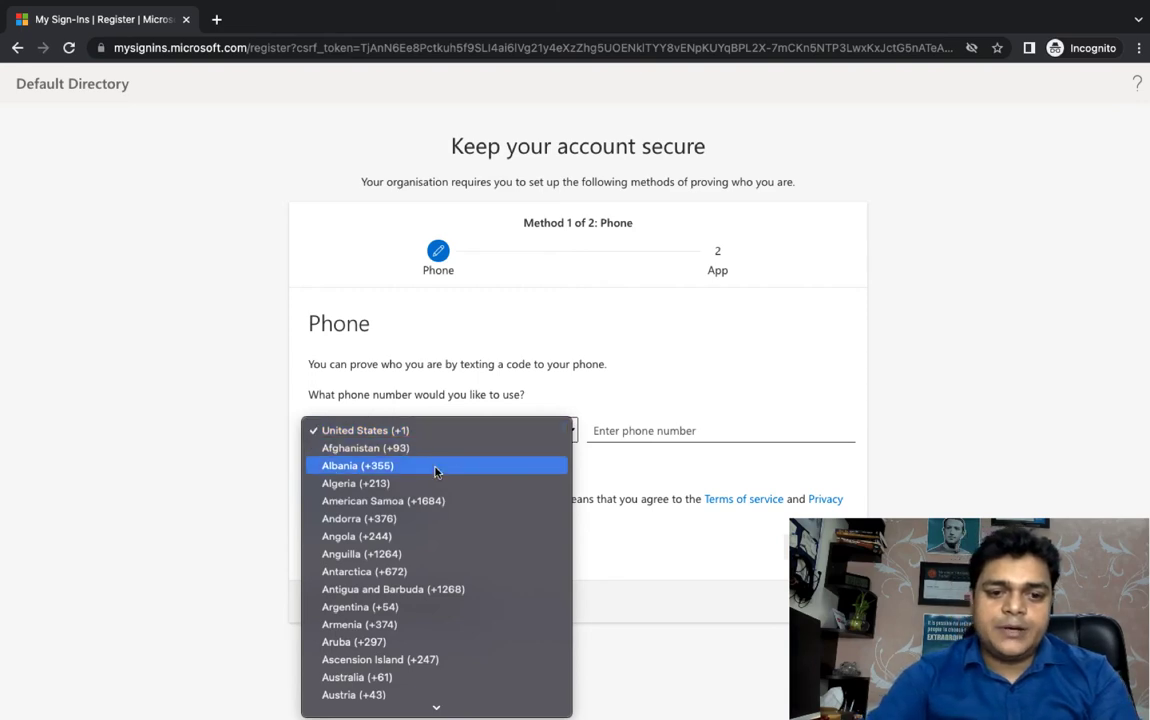
type("india")
key("Return")
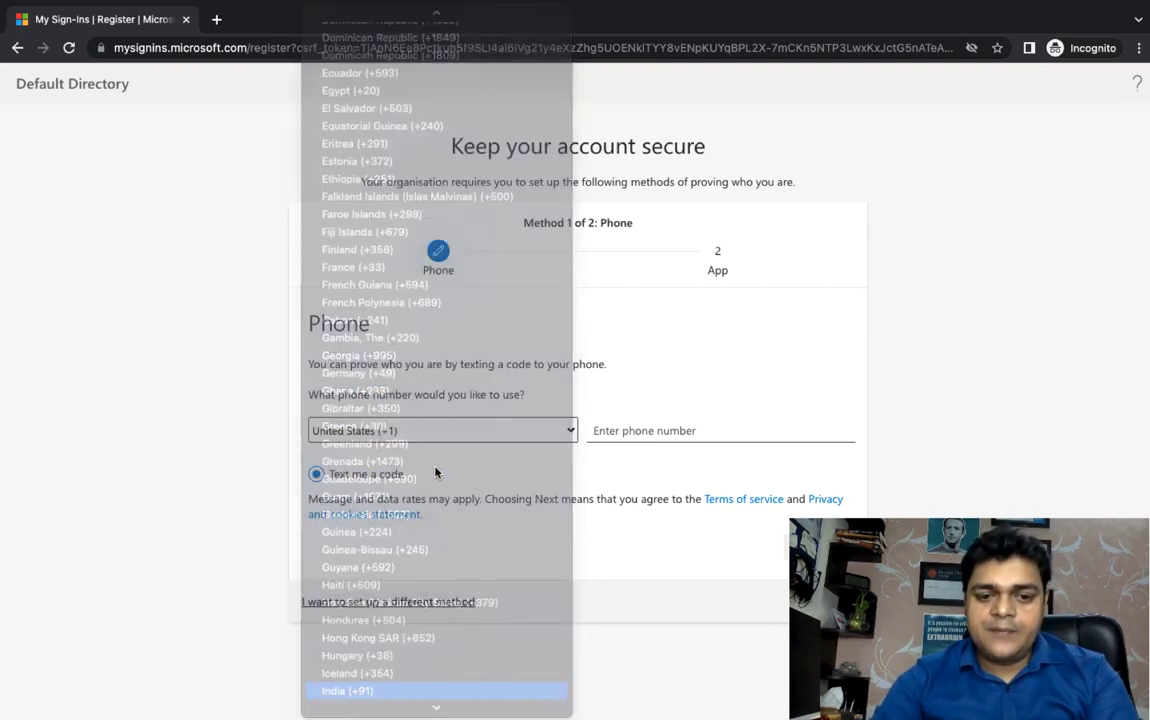
Enter the phone number and verify it with the SMS code texted to it
left_click(659, 430)
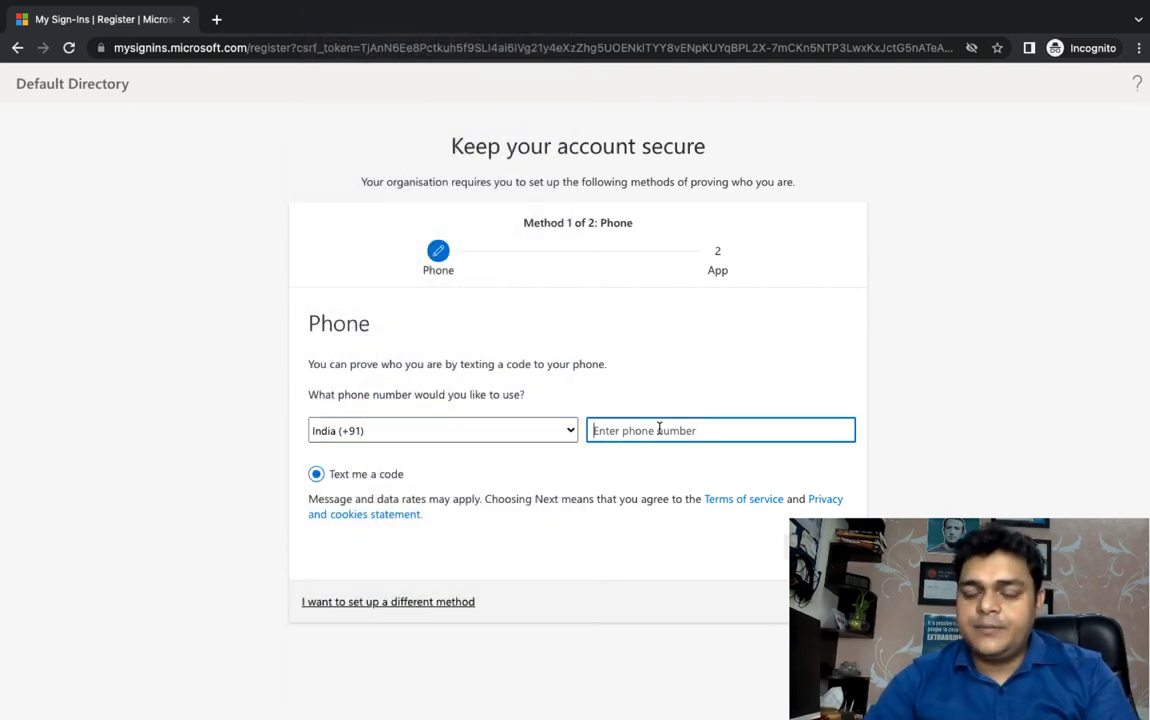
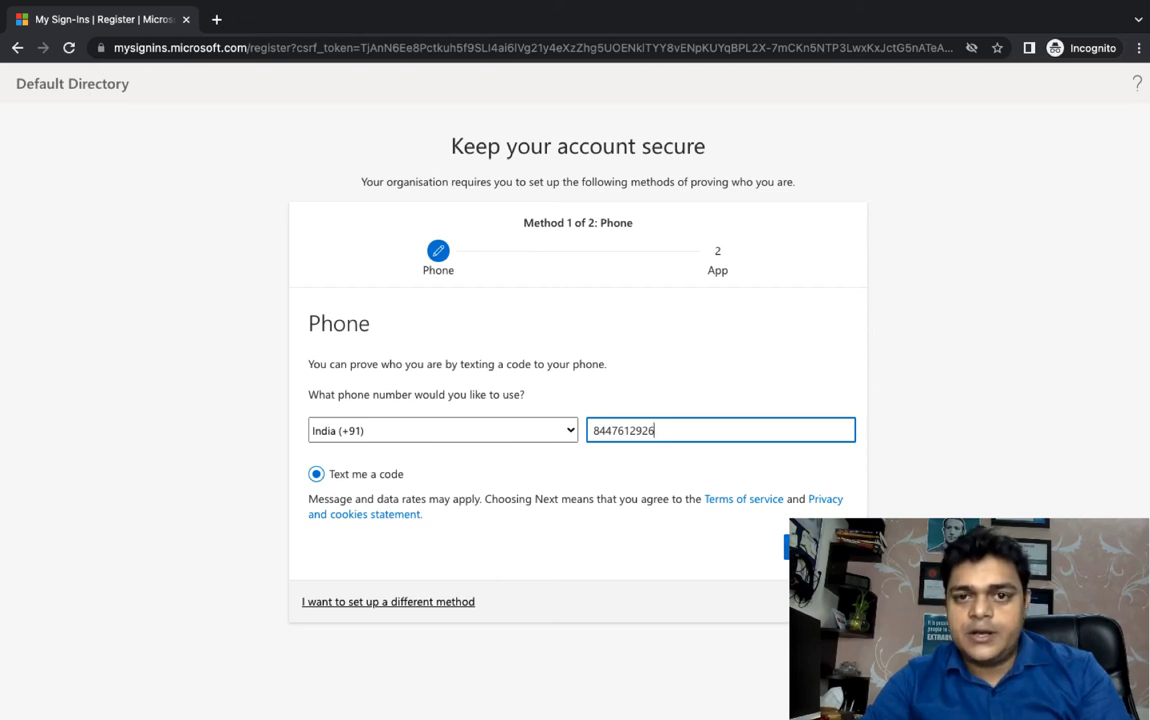
left_click(819, 547)
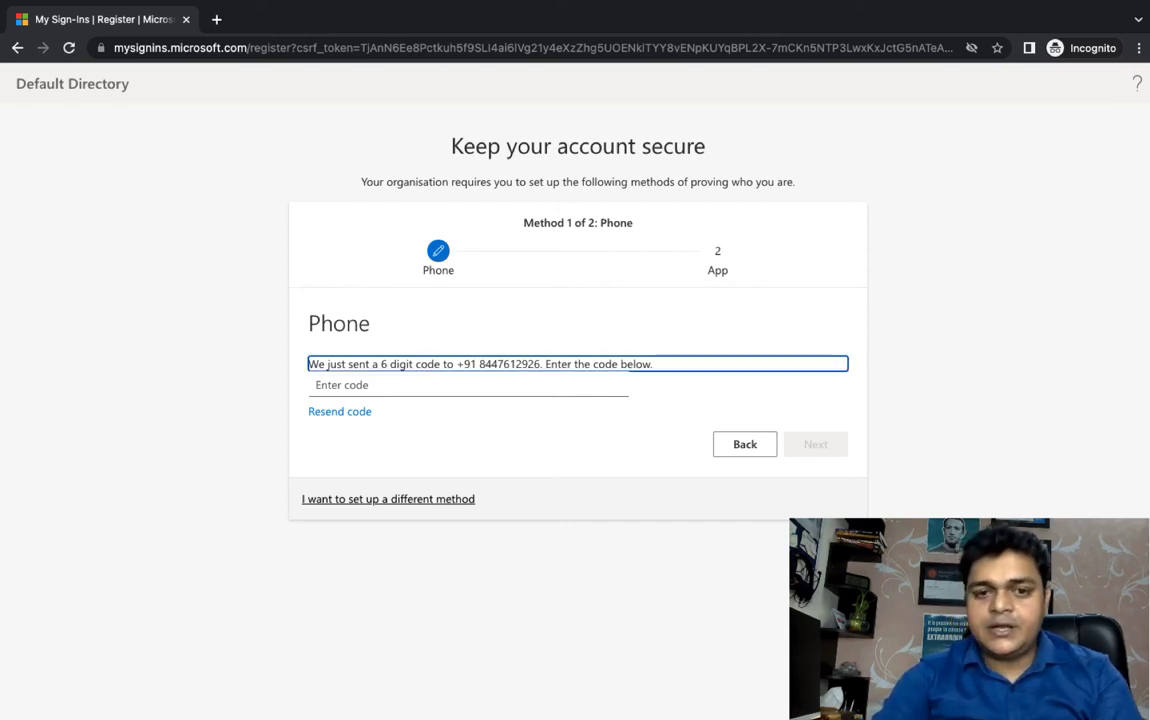
left_click(406, 394)
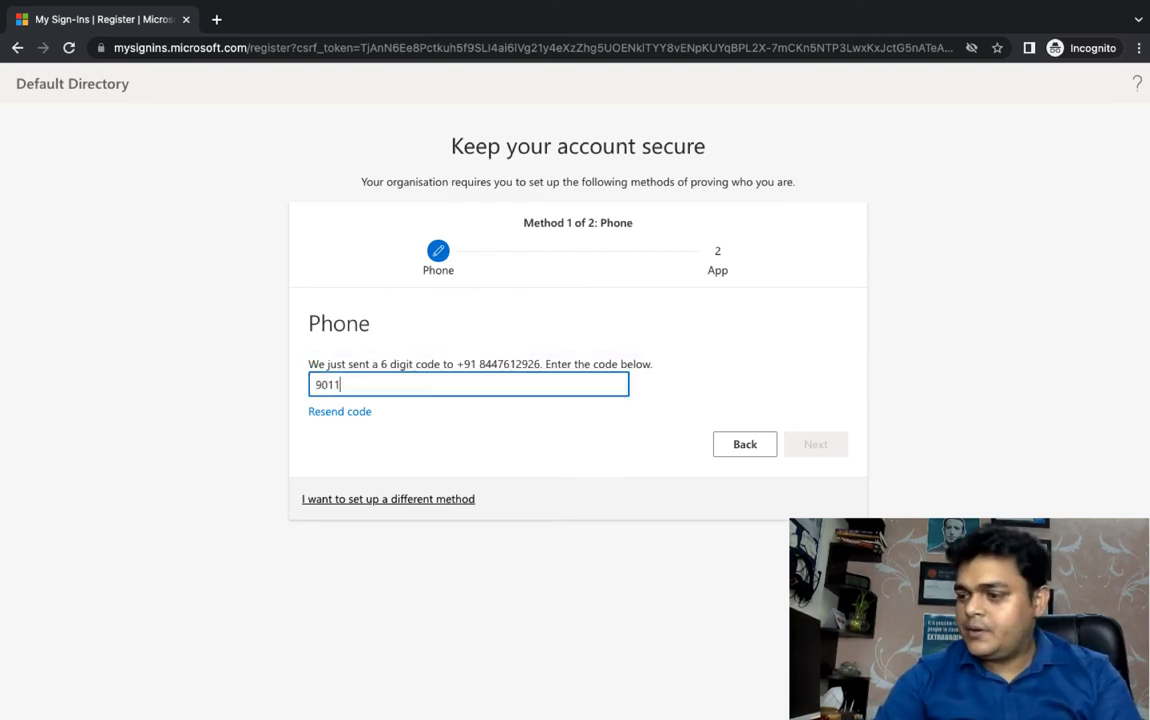
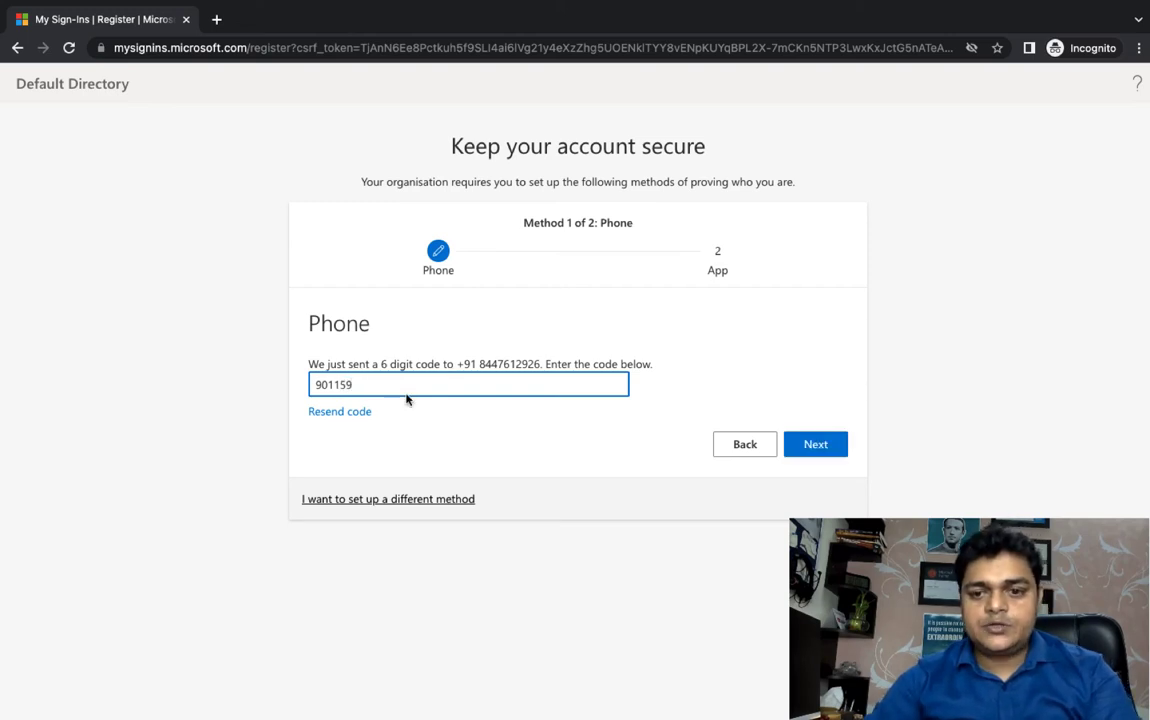
left_click(816, 443)
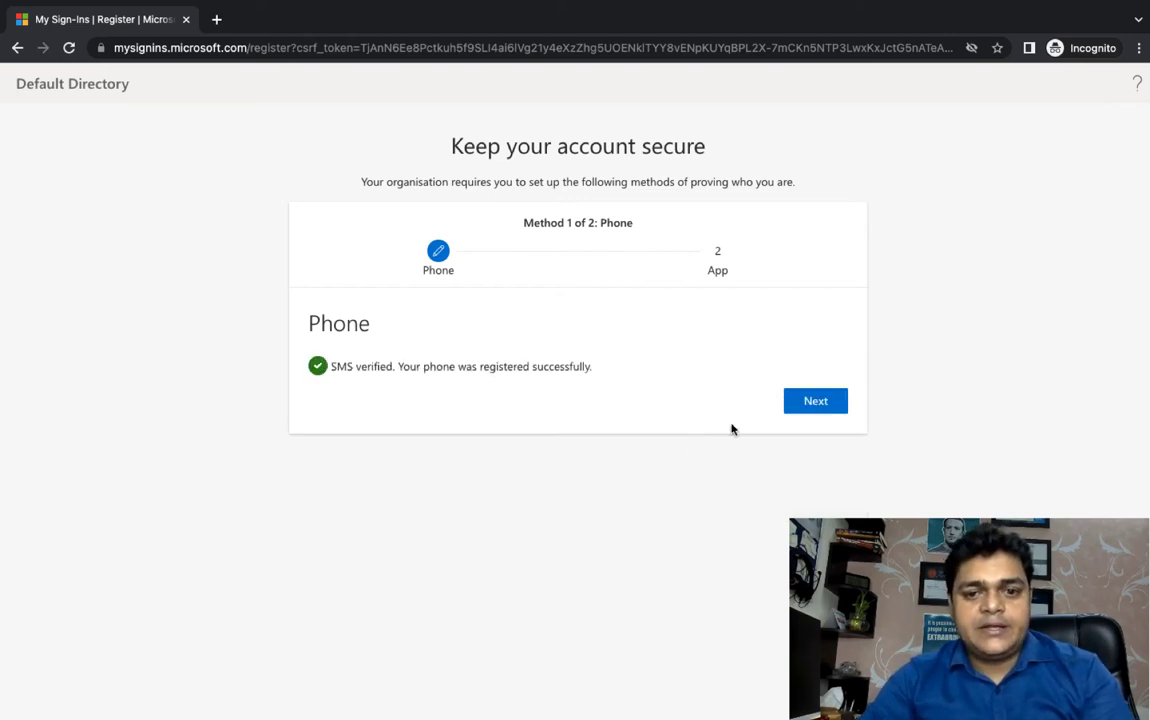
Skip the authenticator app and choose Email as the second verification method
left_click(820, 406)
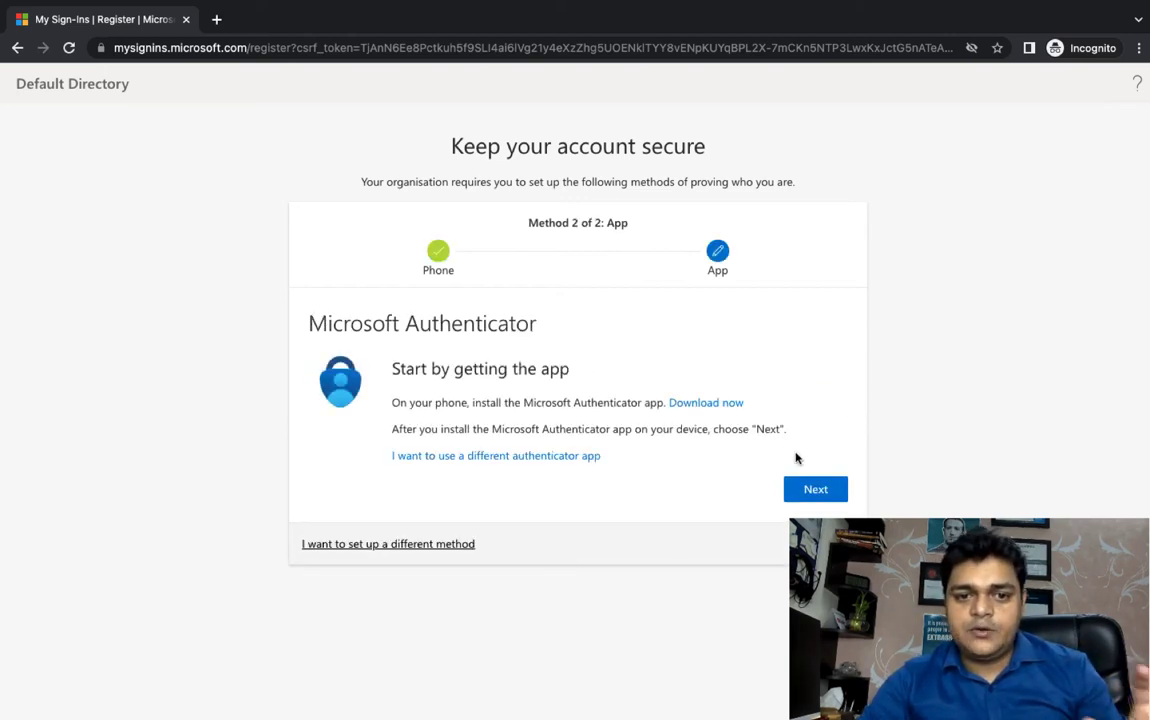
left_click(829, 490)
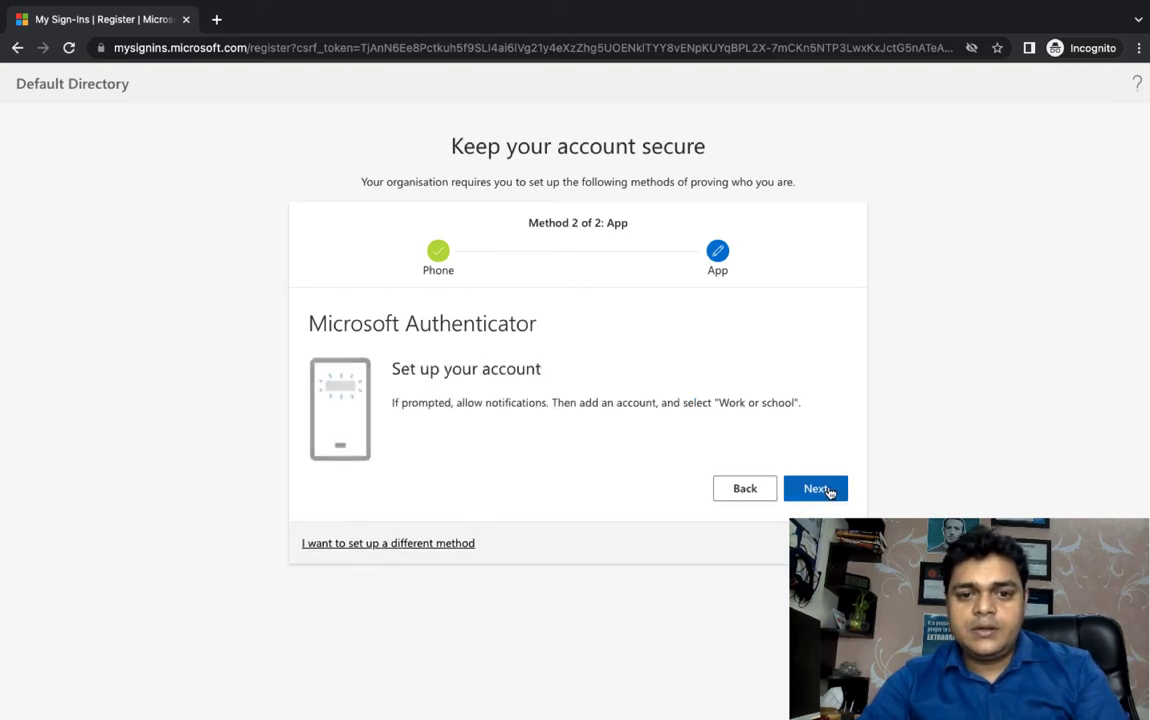
left_click(749, 490)
left_click(443, 544)
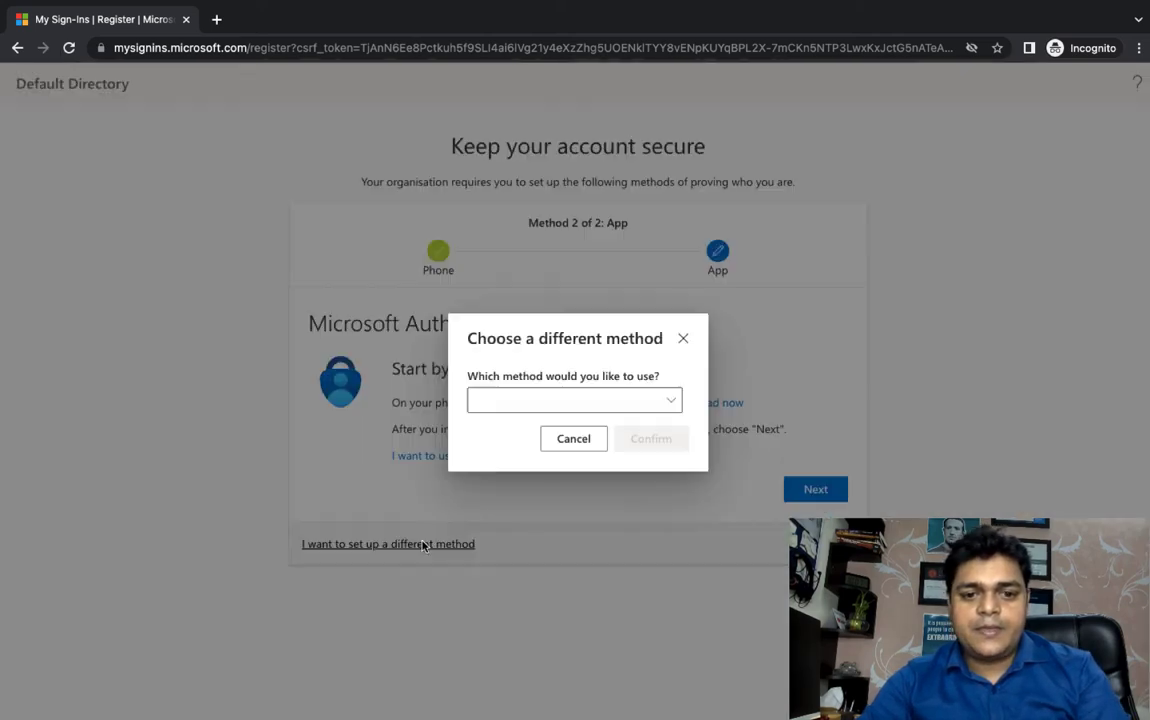
left_click(655, 404)
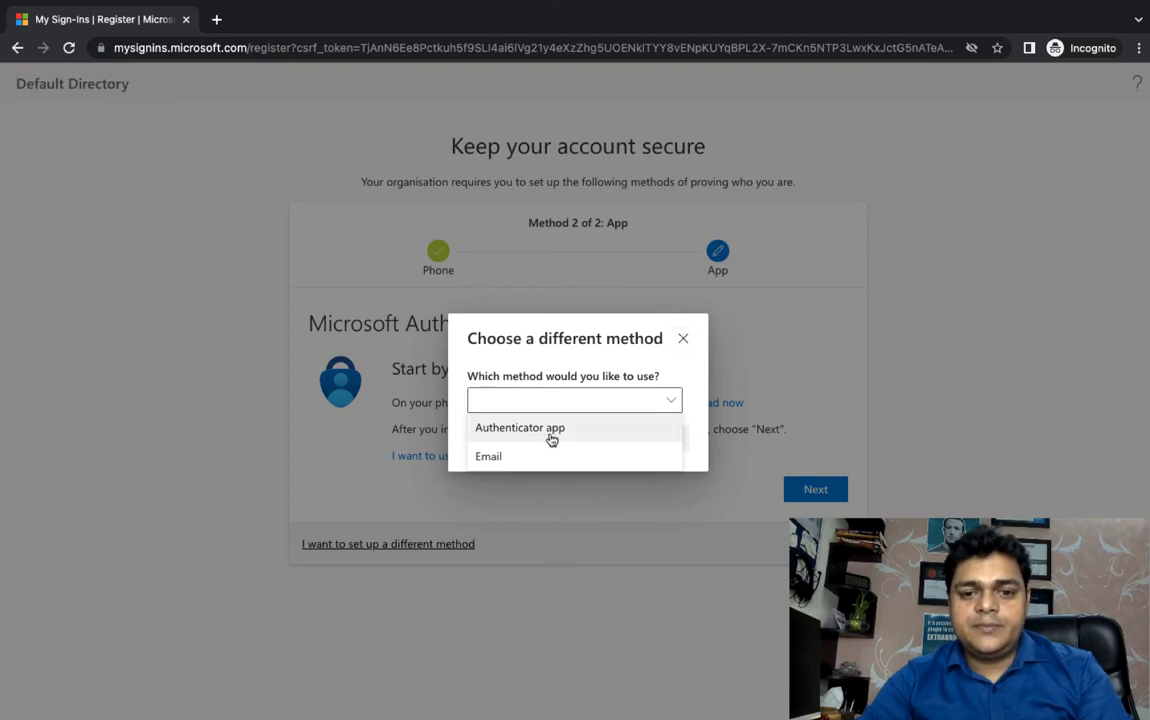
left_click(682, 339)
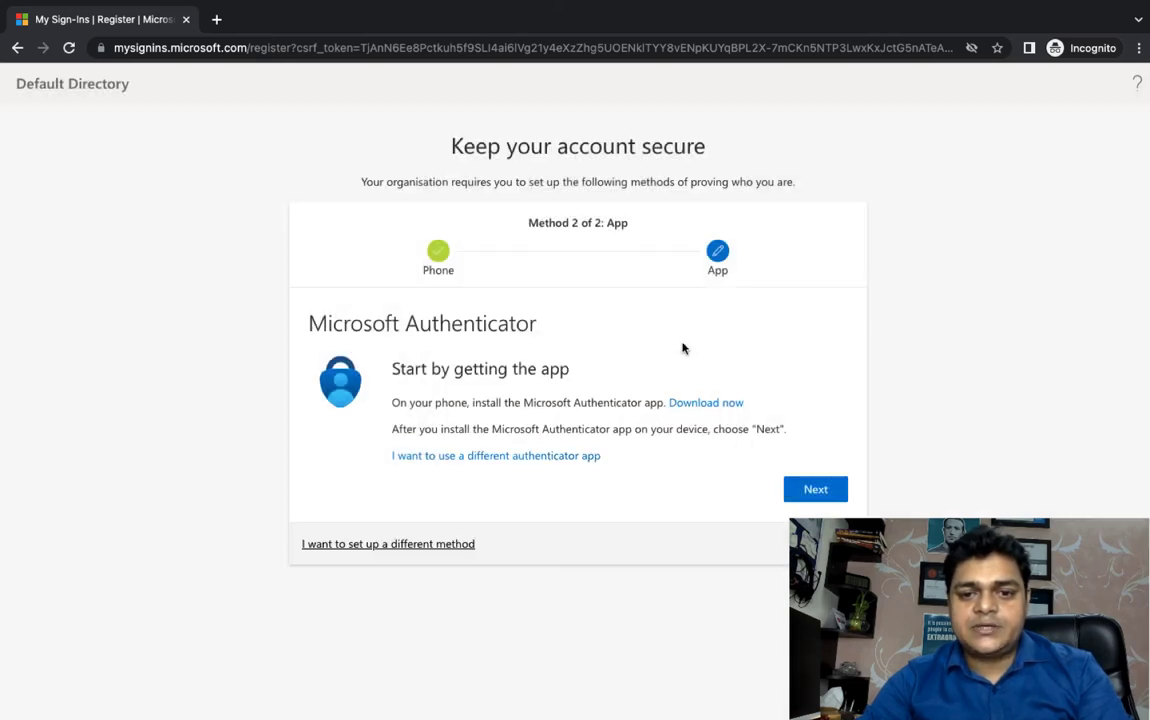
left_click(812, 488)
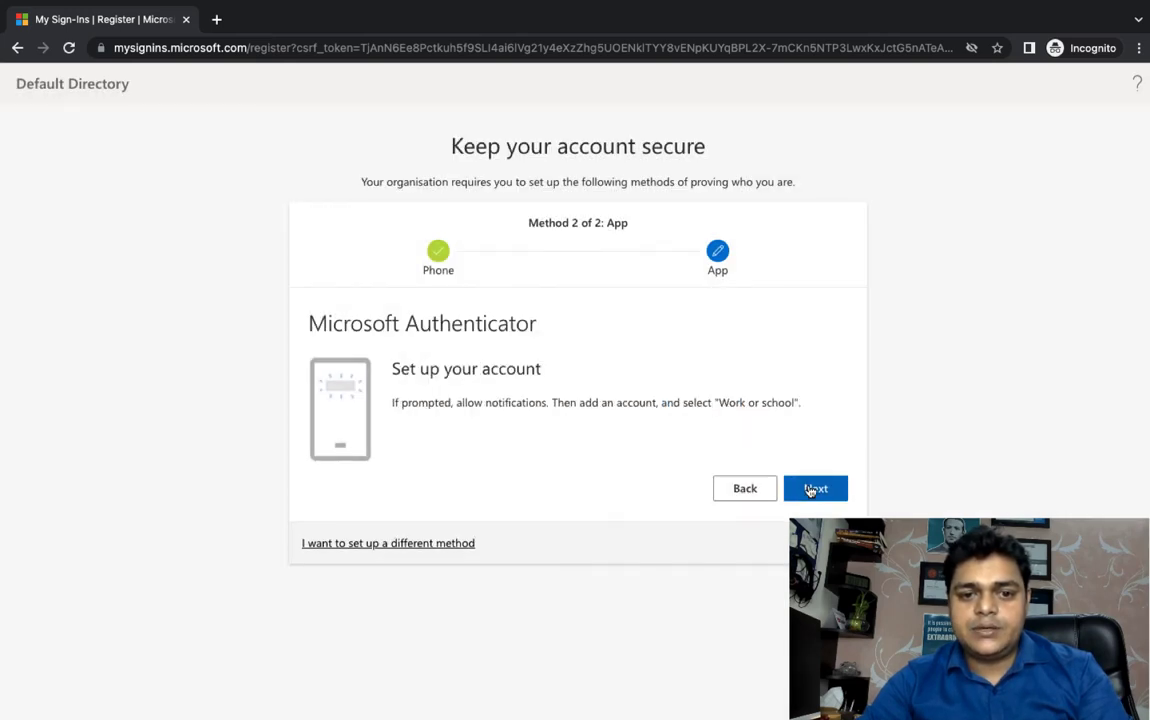
left_click(441, 546)
left_click(625, 401)
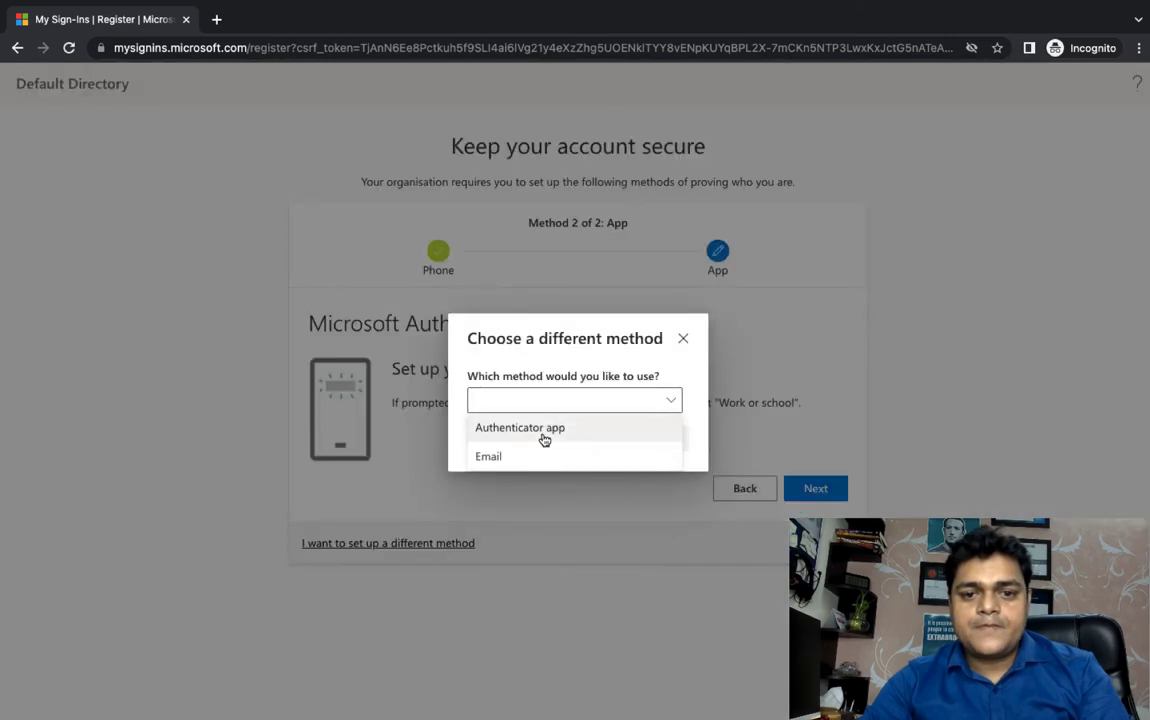
left_click(507, 456)
left_click(650, 439)
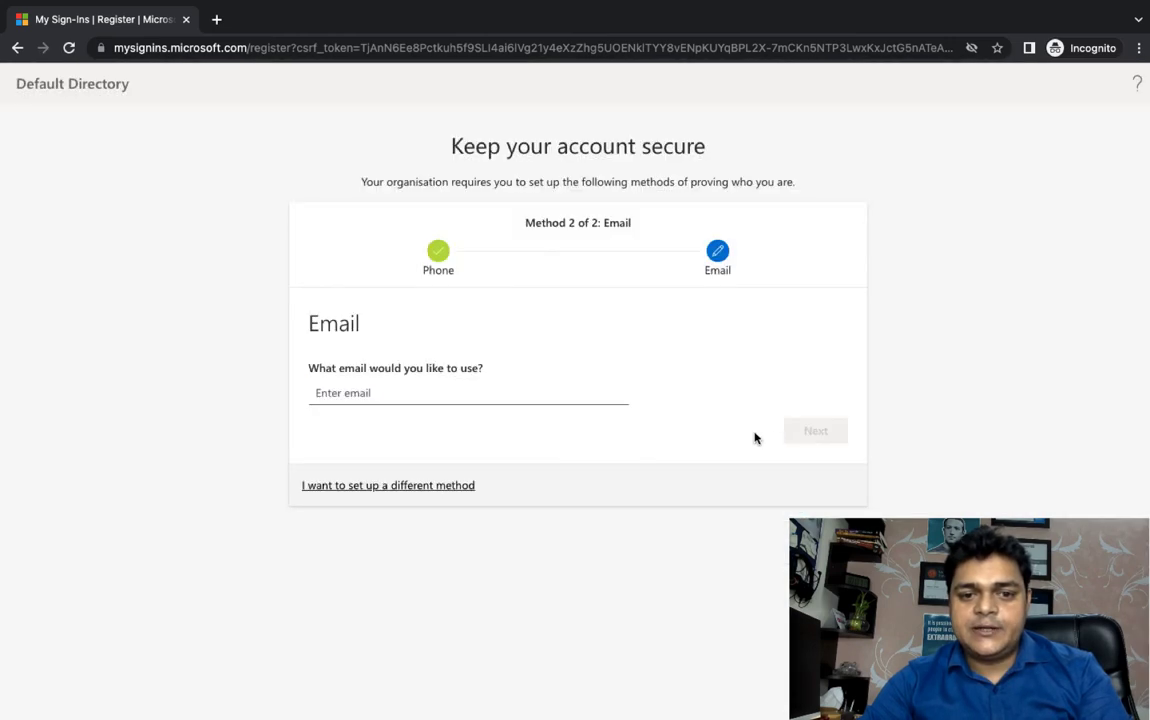
Enter the Yahoo email address and request a verification code
left_click(454, 398)
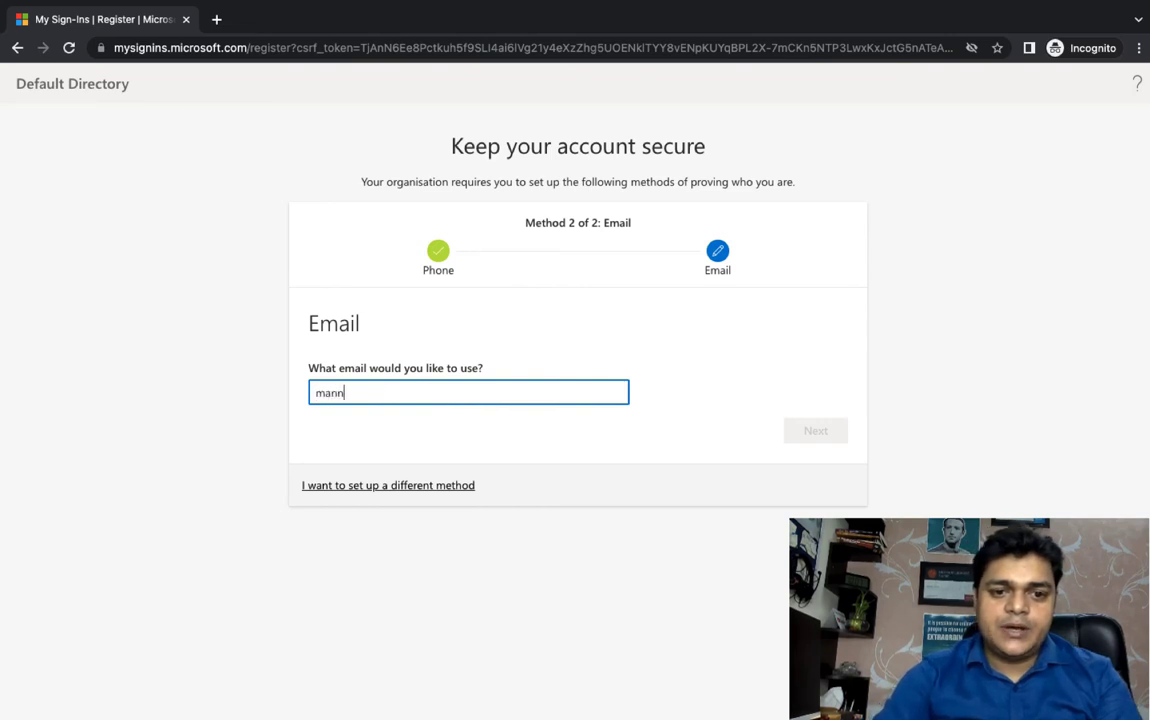
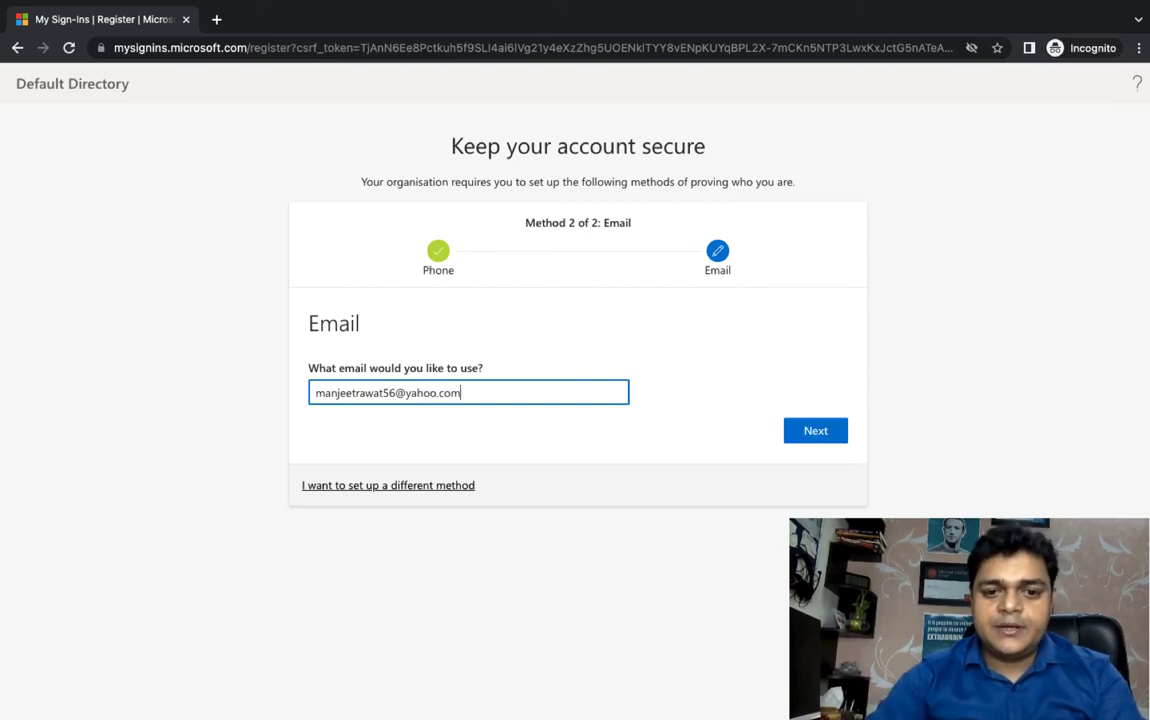
left_click(811, 438)
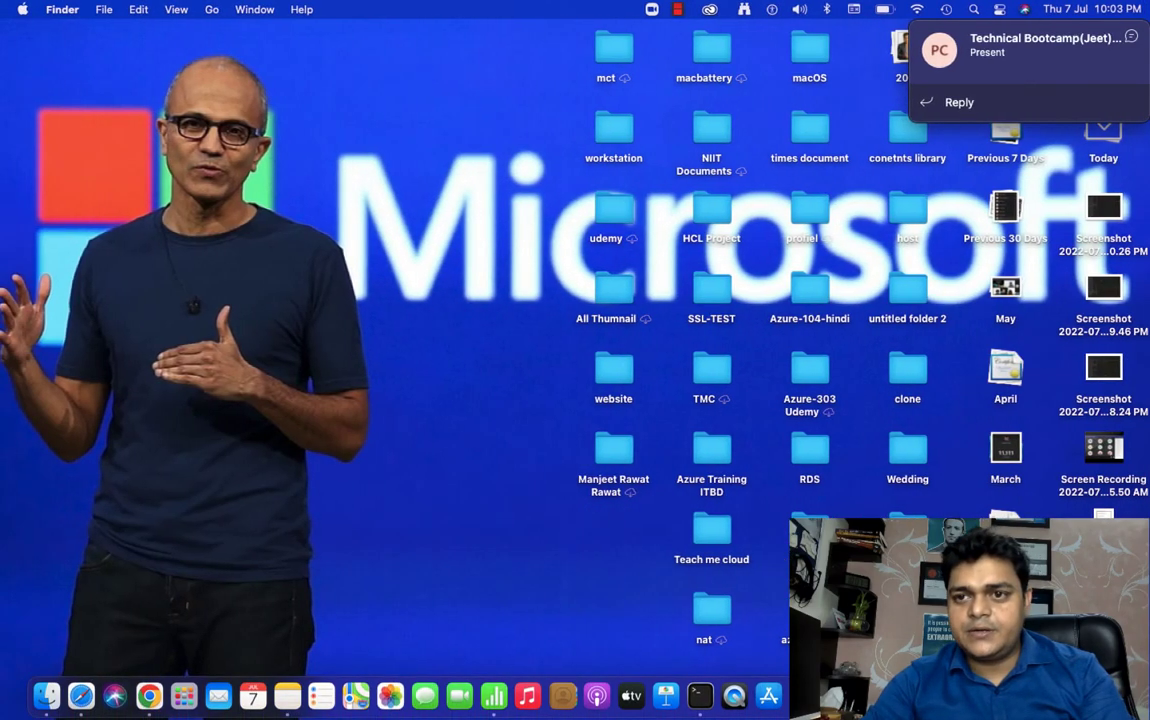
Copy the emailed verification code from Yahoo Mail into Enter code and submit it
right_click(978, 697)
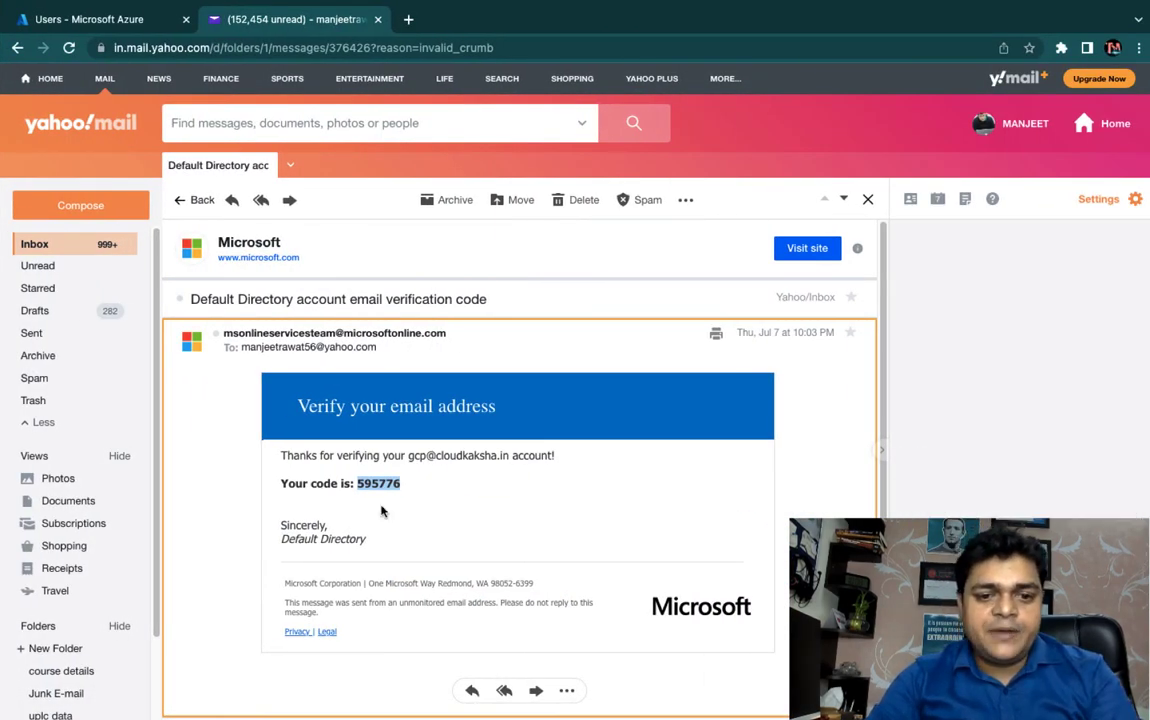
key("ctrl+Right")
key("ctrl+Right")
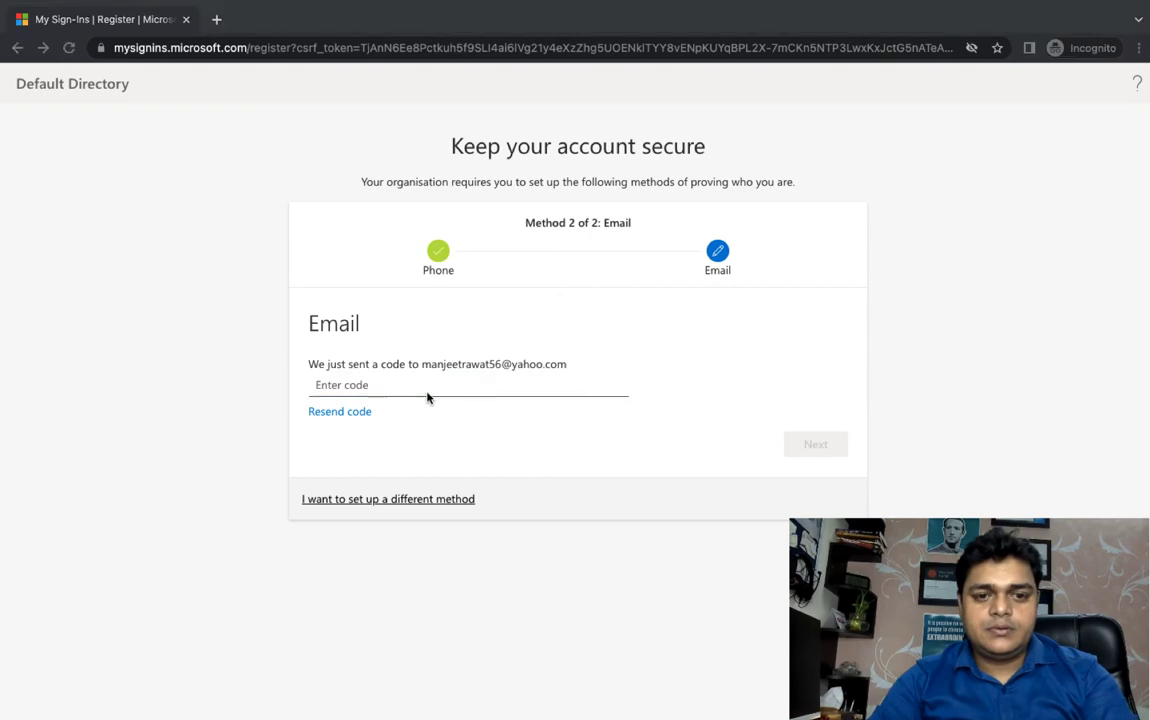
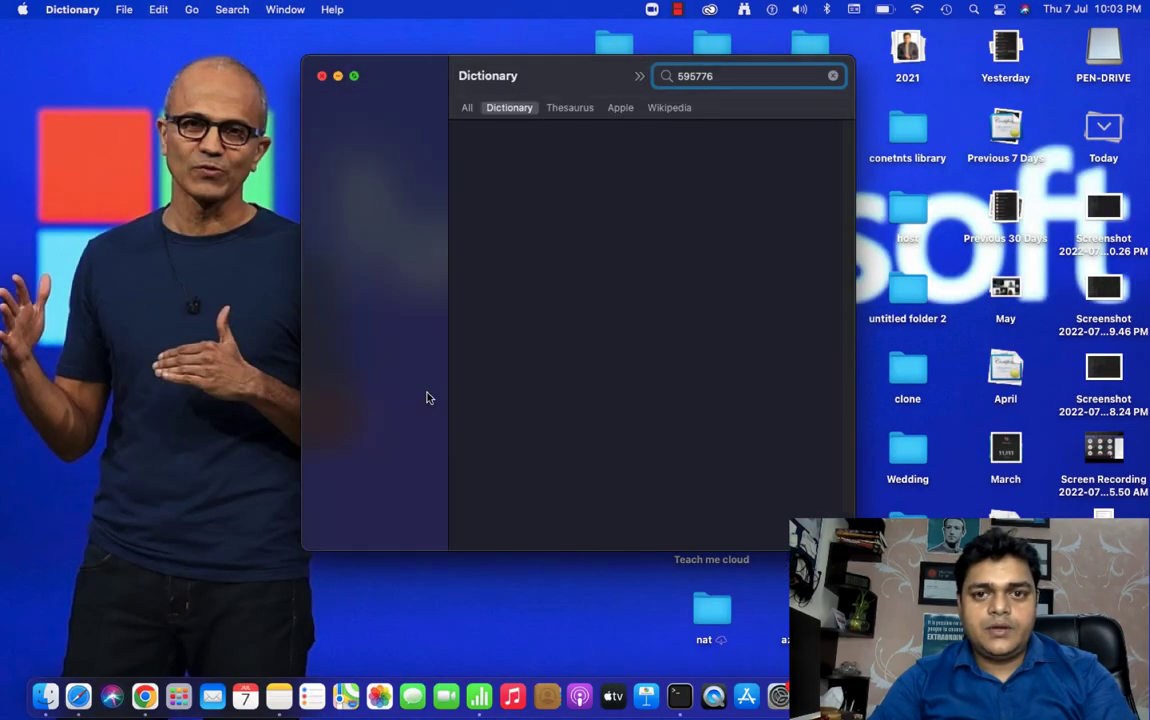
key("super+q")
key("ctrl+Right")
left_click(427, 393)
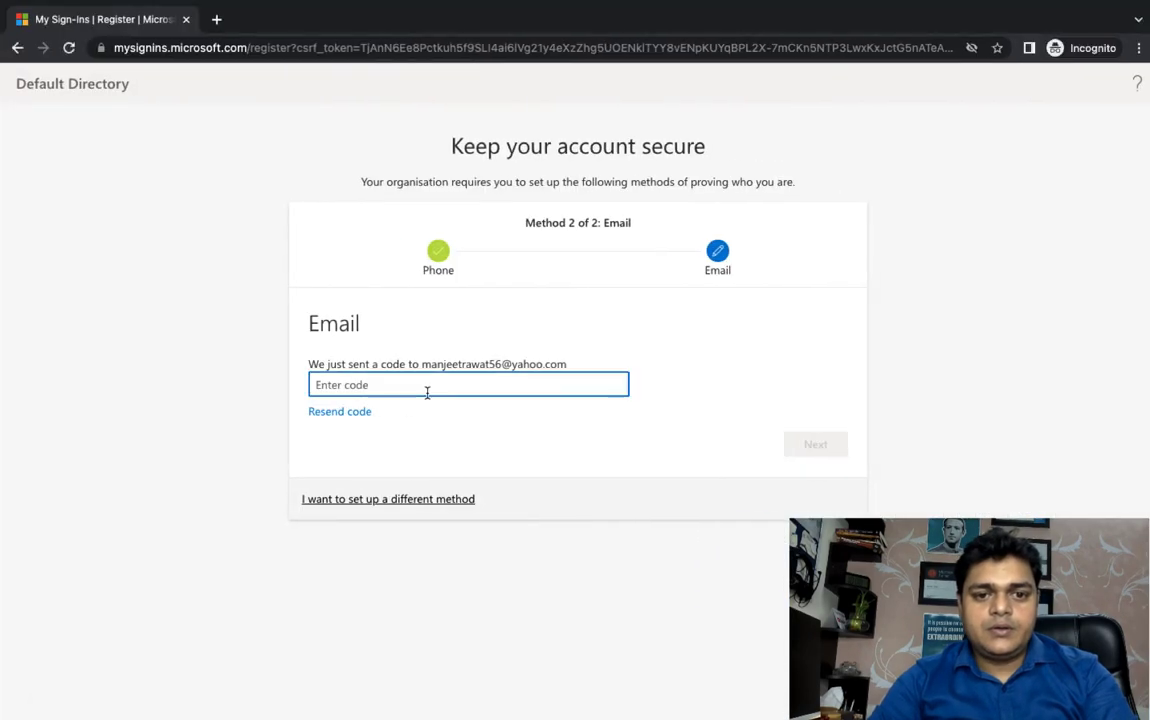
key("ctrl+Left")
key("ctrl+Right")
key("ctrl+Right")
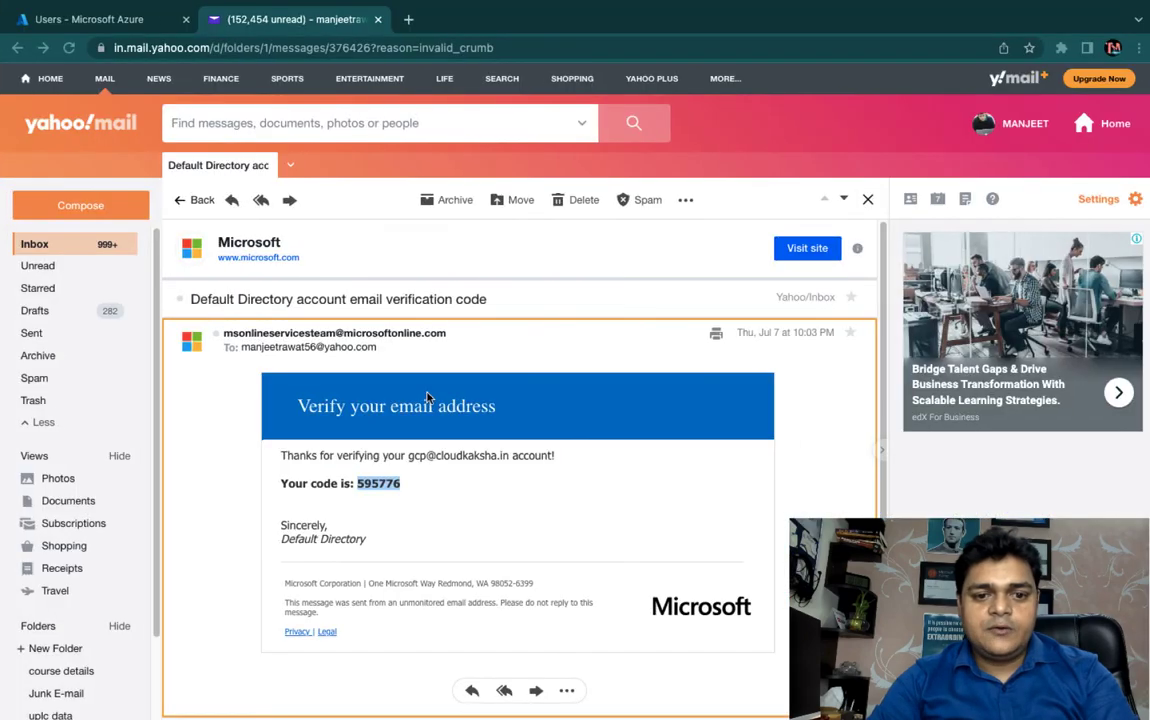
key("ctrl+Left")
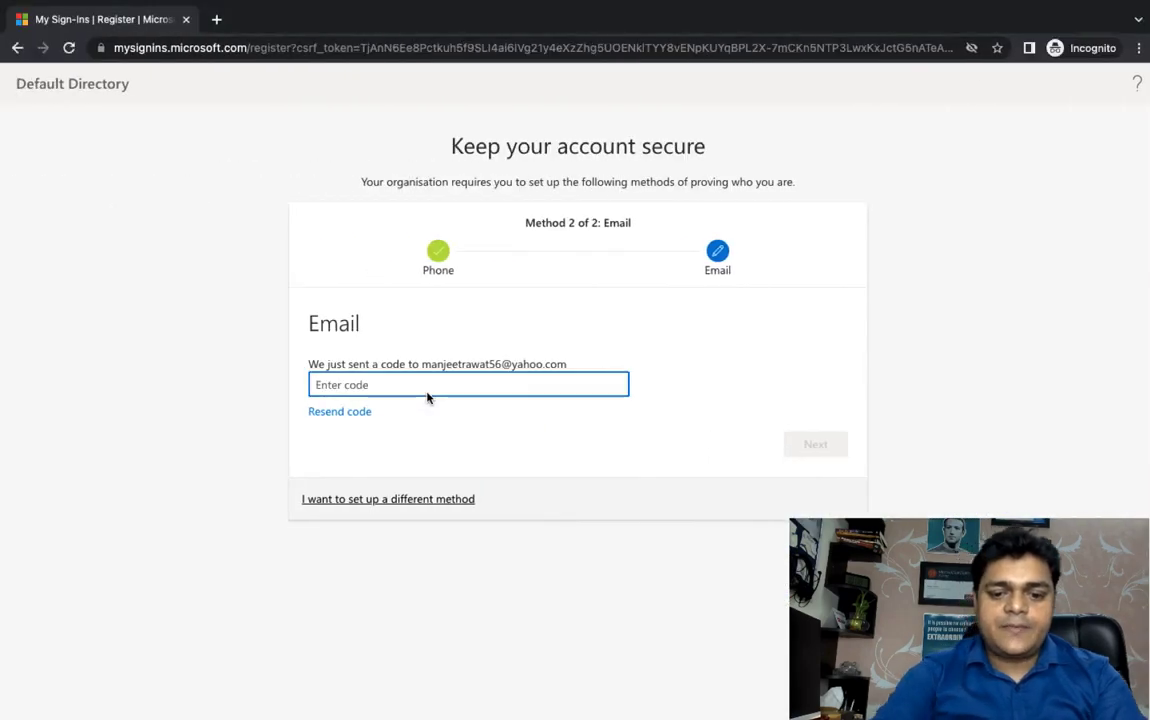
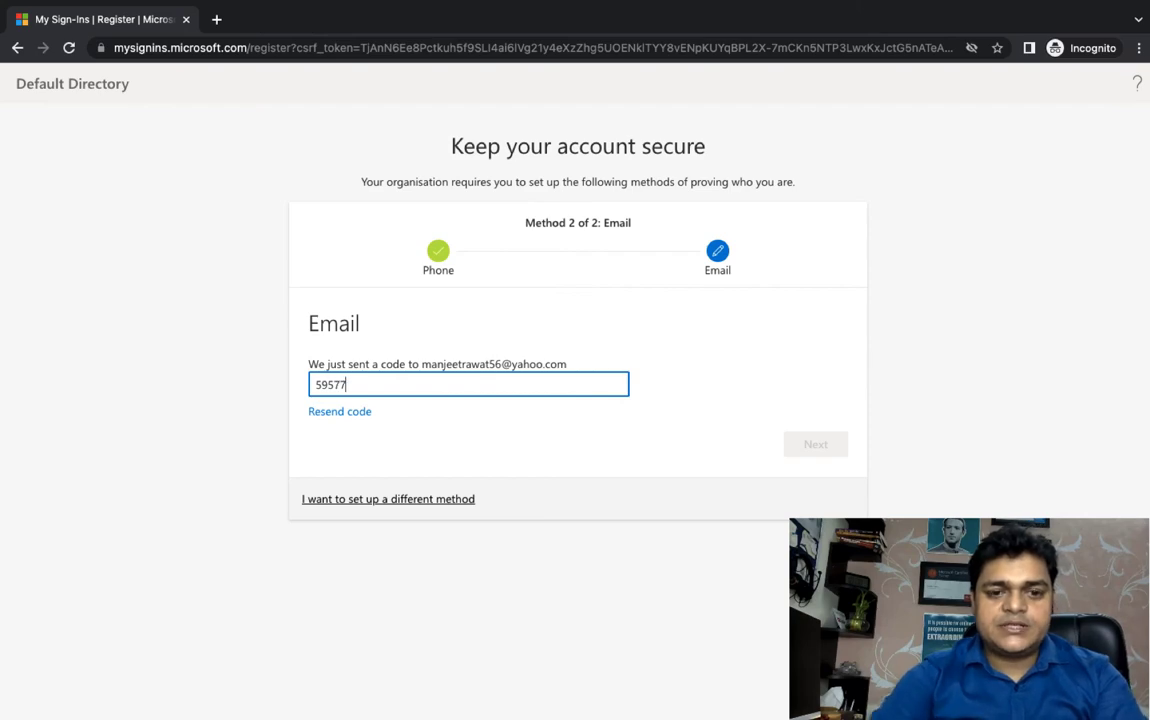
key("ctrl+Right")
key("ctrl+Left")
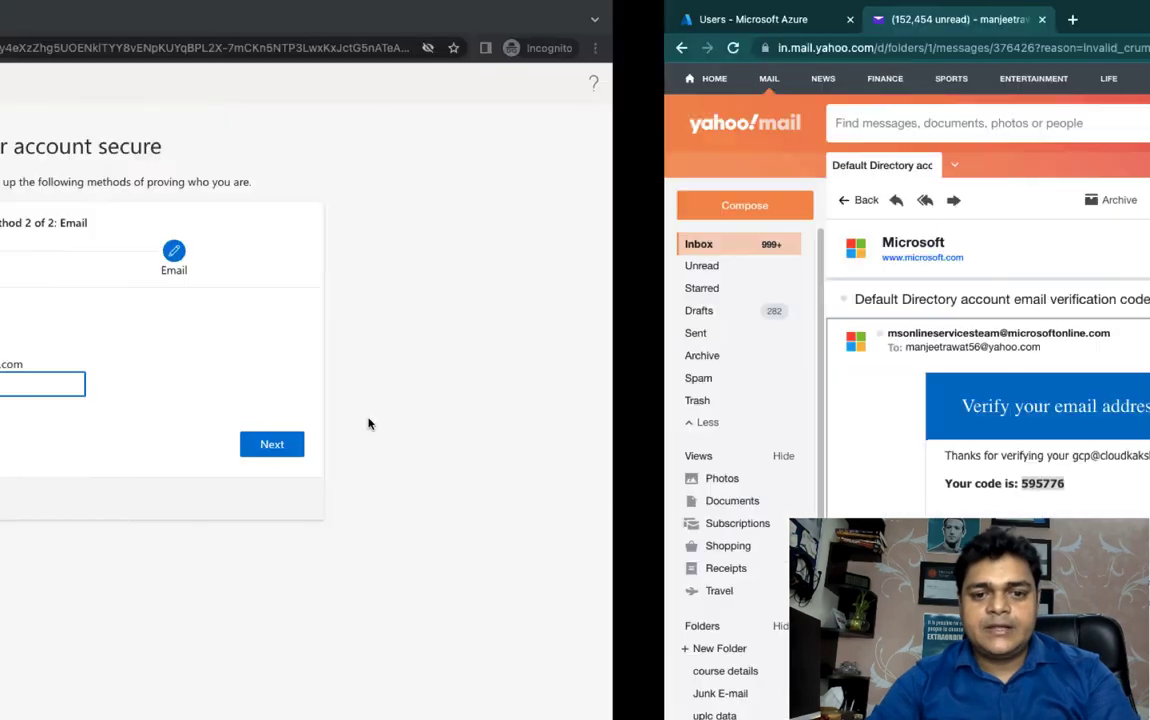
left_click(816, 447)
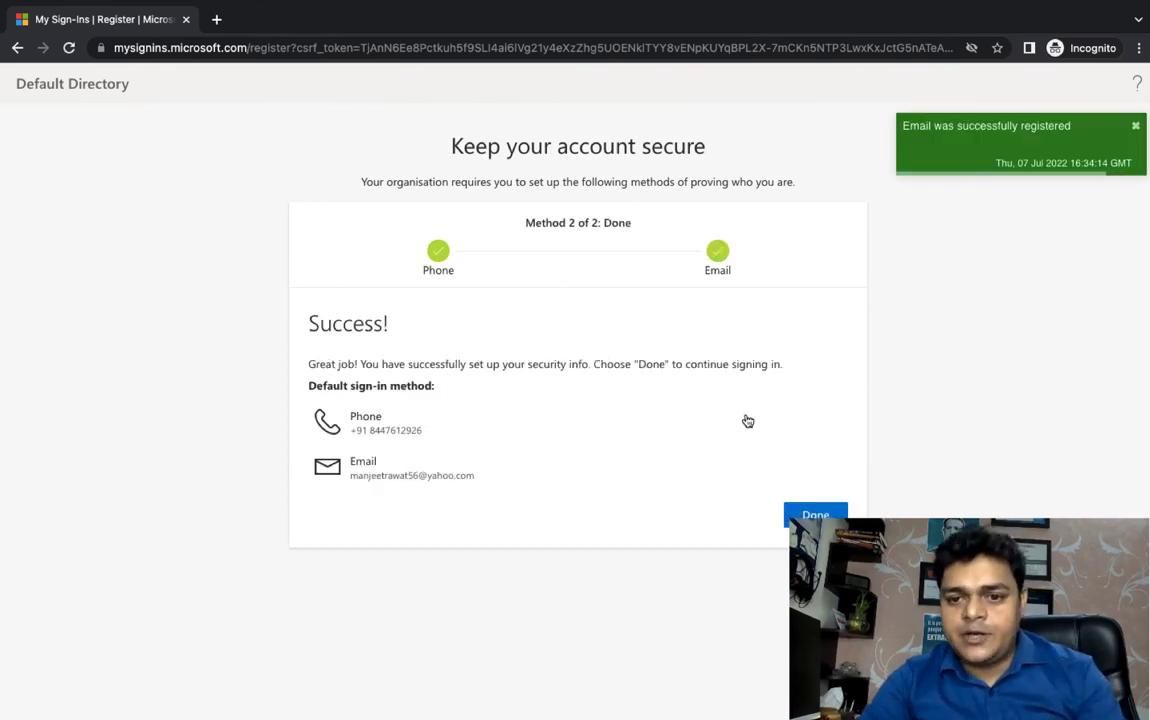
Finish security info setup, choose Yes to stay signed in, and close the MFA page
left_click(815, 512)
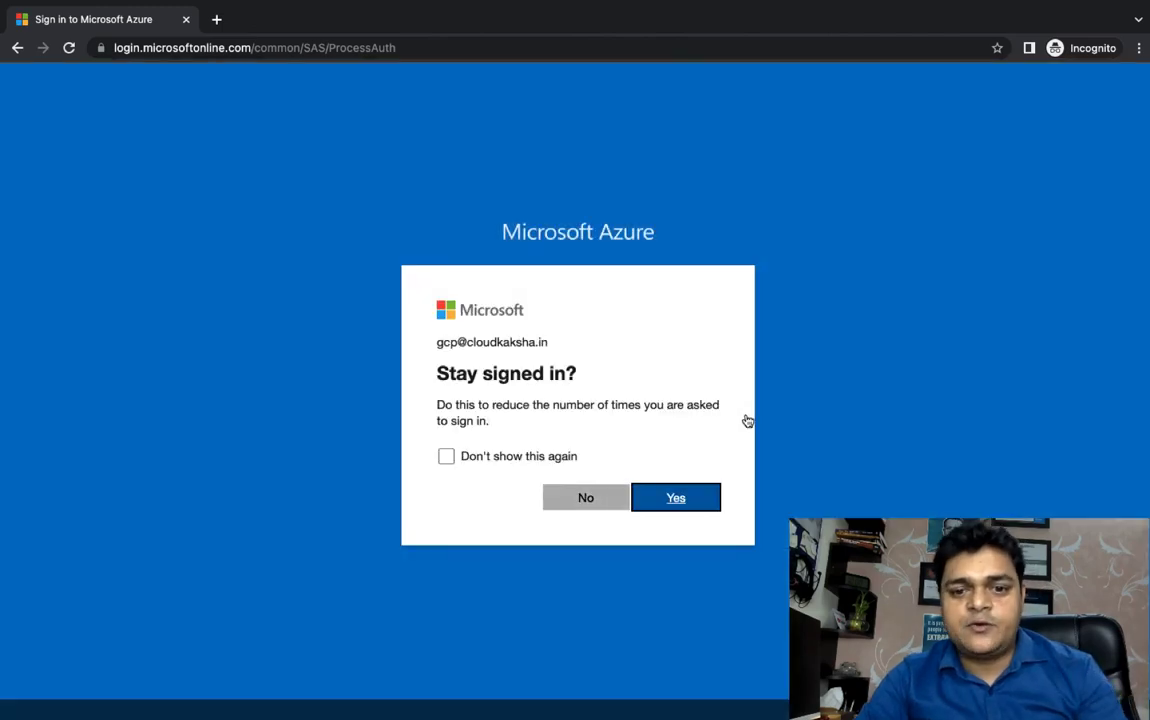
left_click(673, 496)
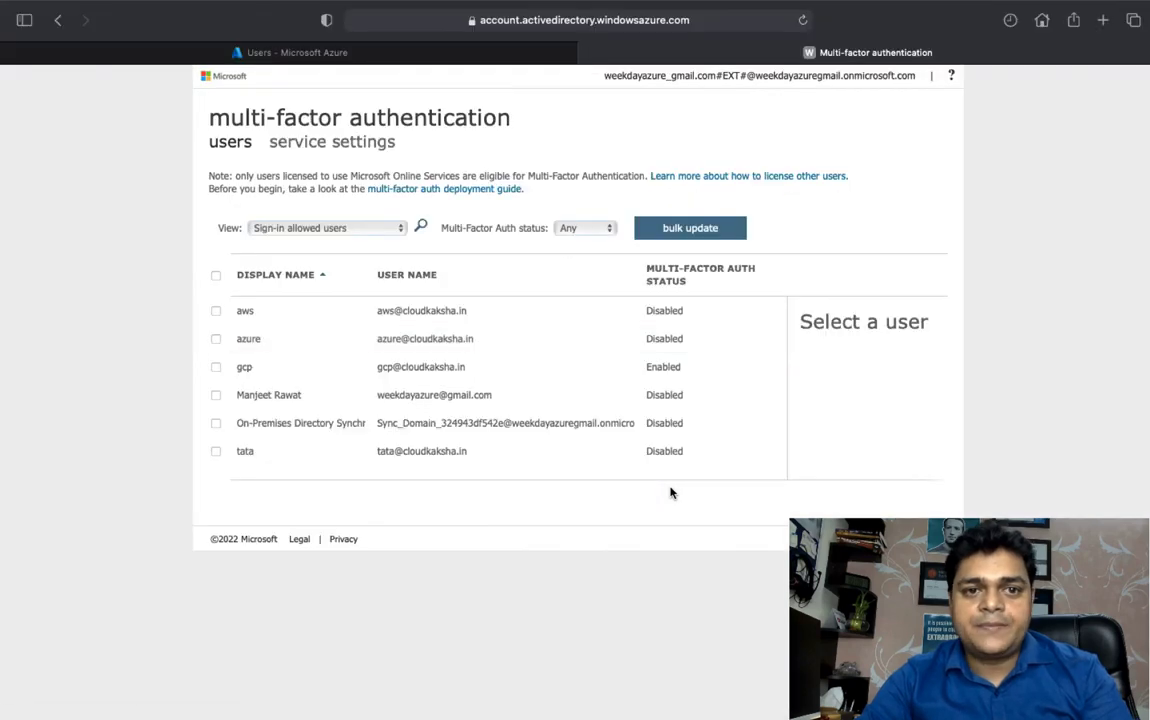
key("super+w")
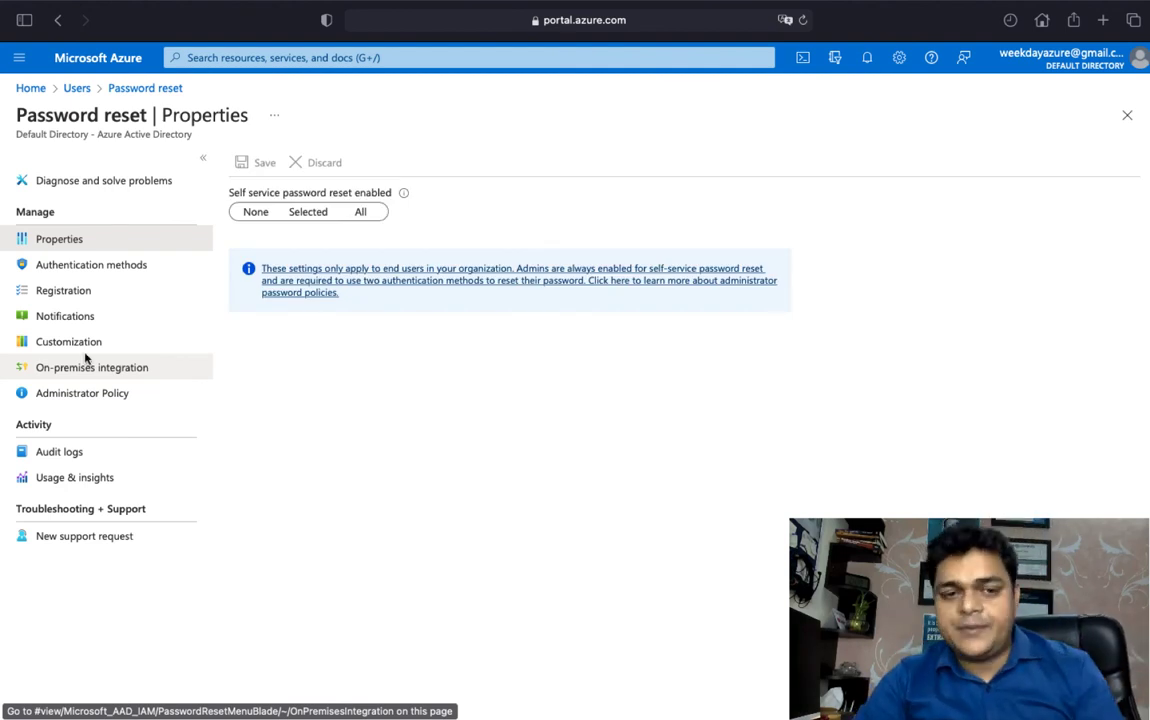
Set Self service password reset enabled to All and save the policy
left_click(361, 212)
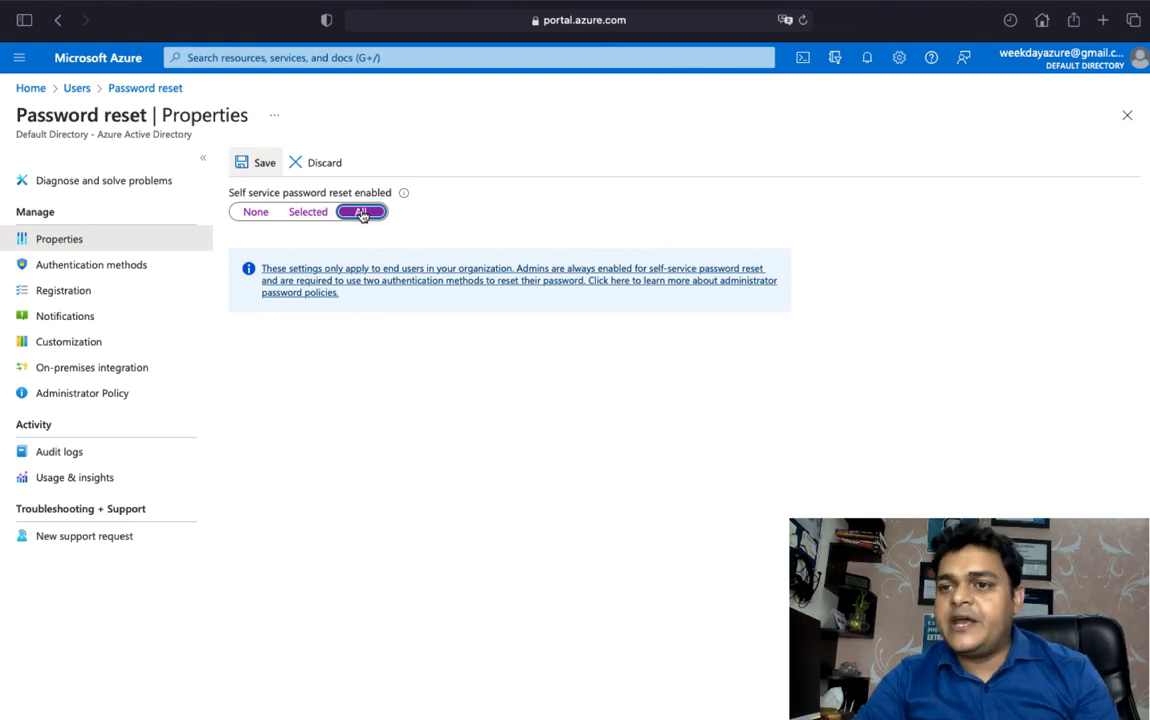
key("Left")
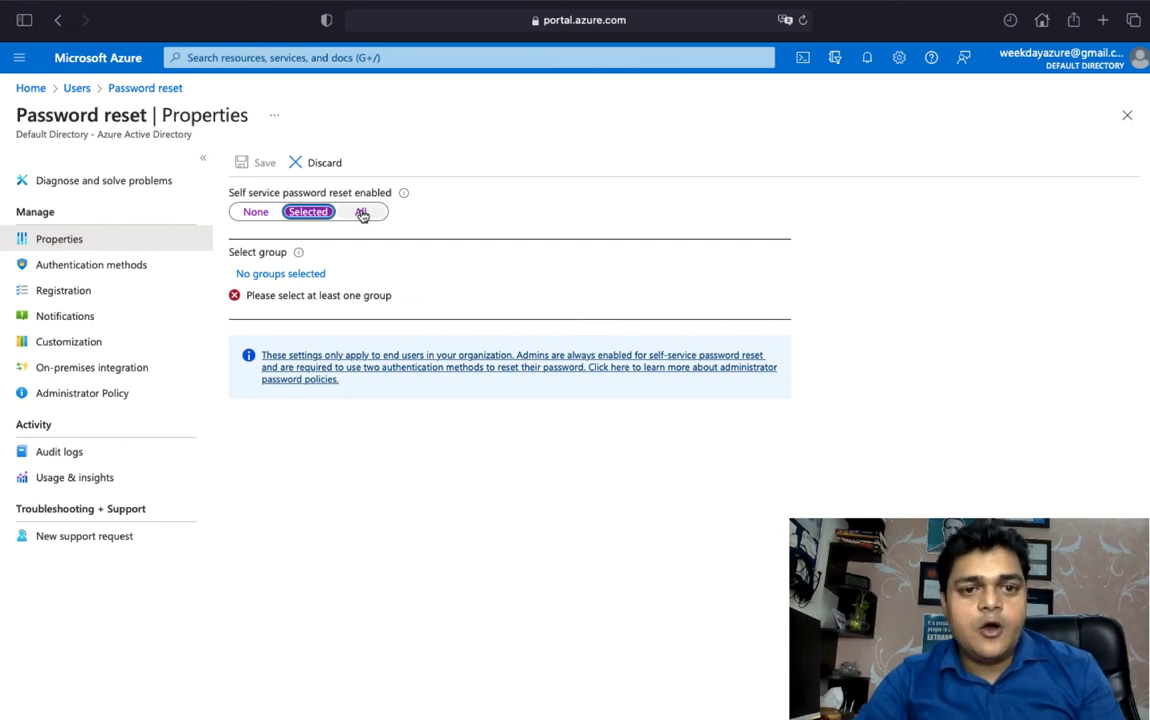
left_click(361, 212)
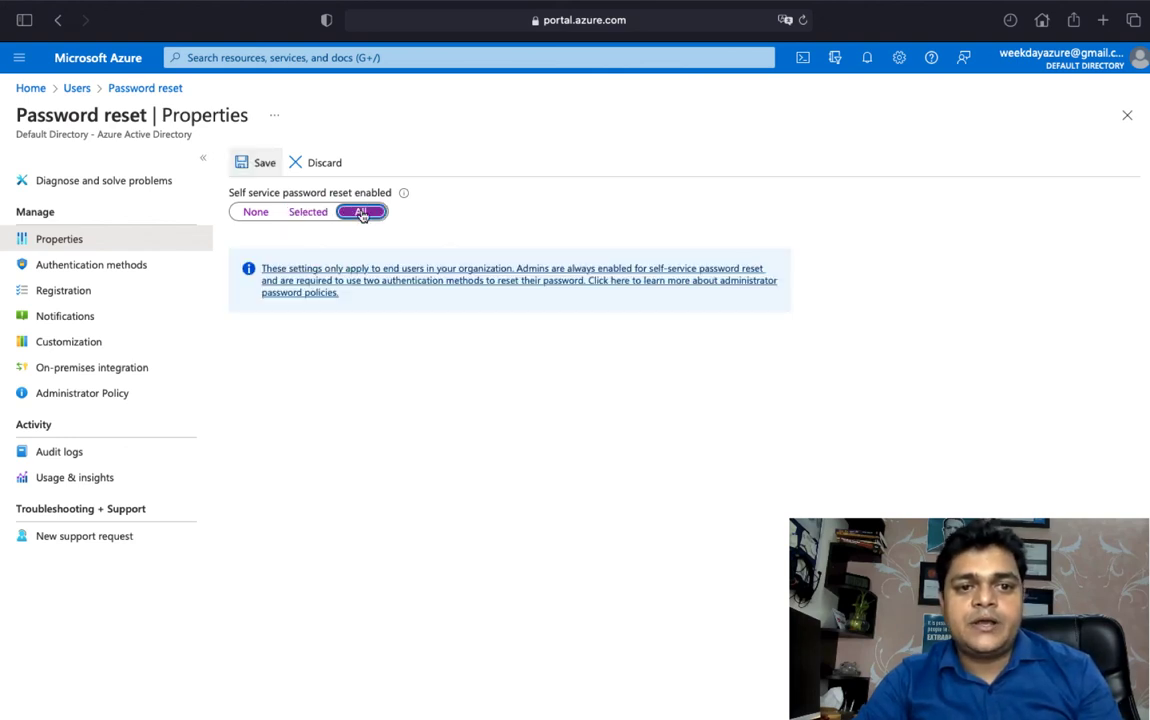
left_click(257, 165)
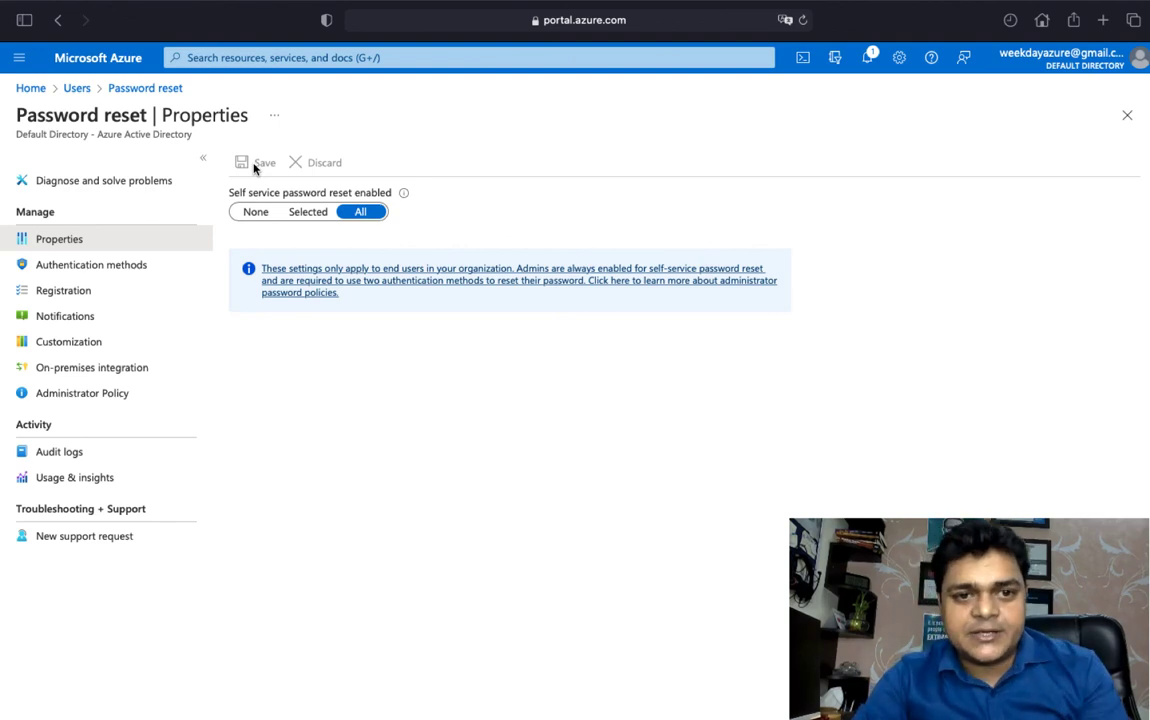
key("ctrl+Right")
key("ctrl+Right")
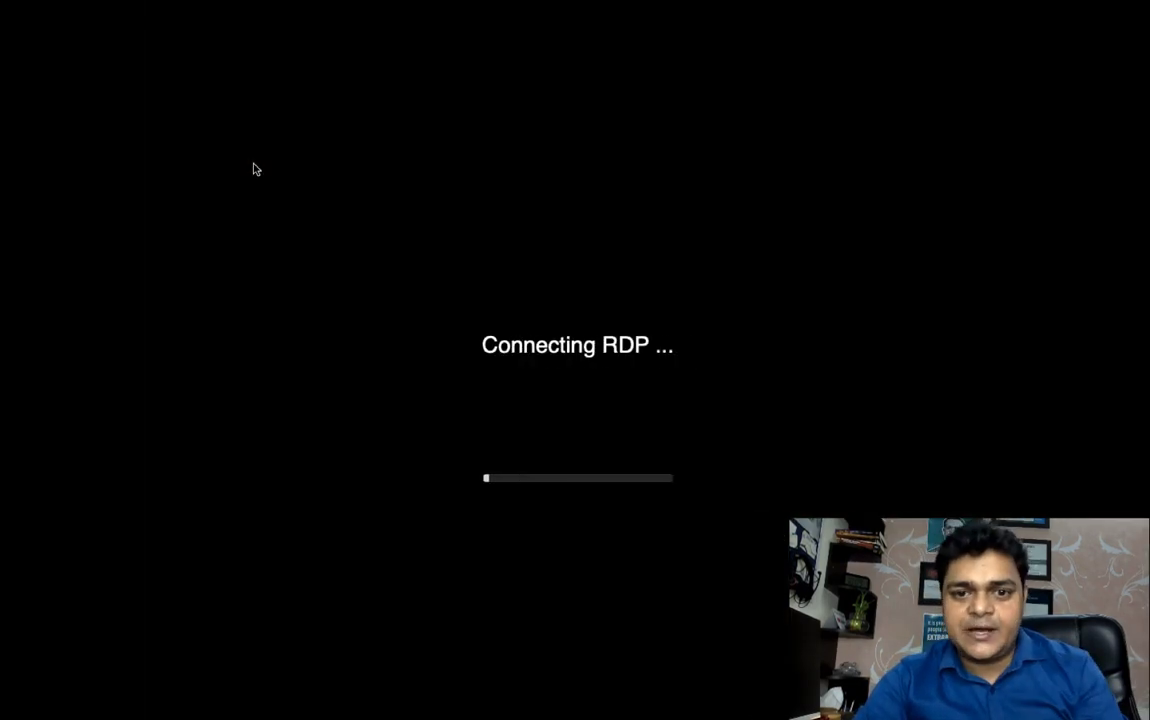
Close the Dictionary, minimize Numbers, and return to the incognito Azure portal
key("ctrl+Left")
key("ctrl+Left")
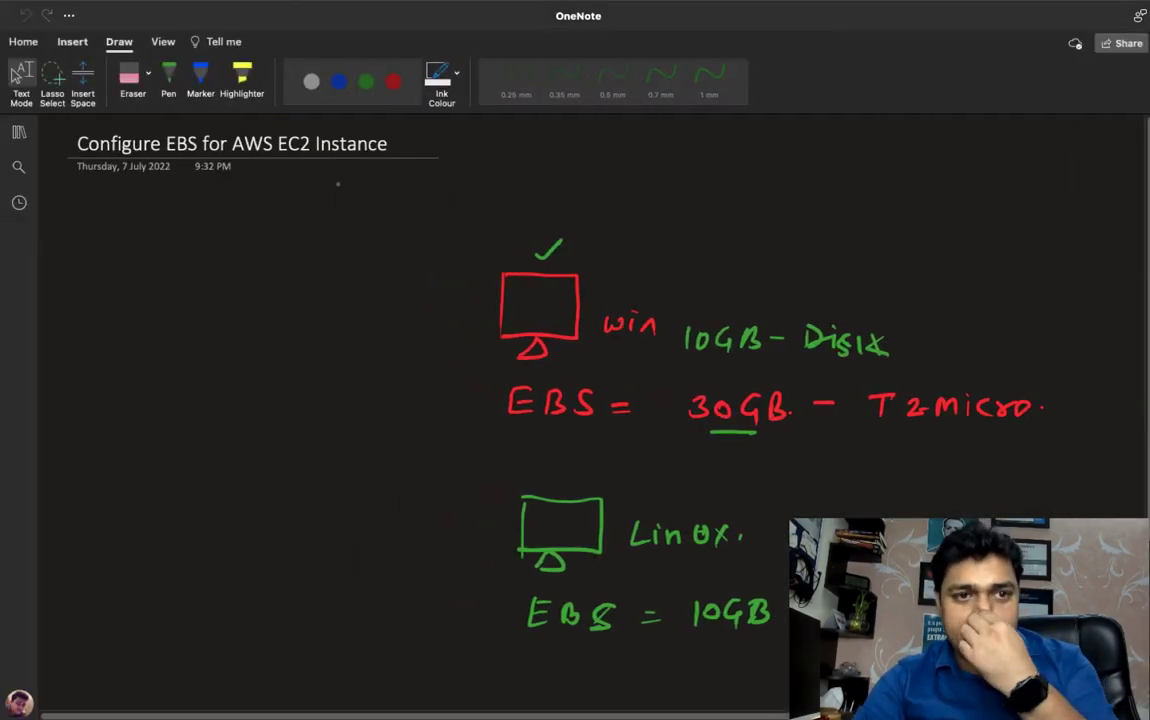
key("ctrl+Left")
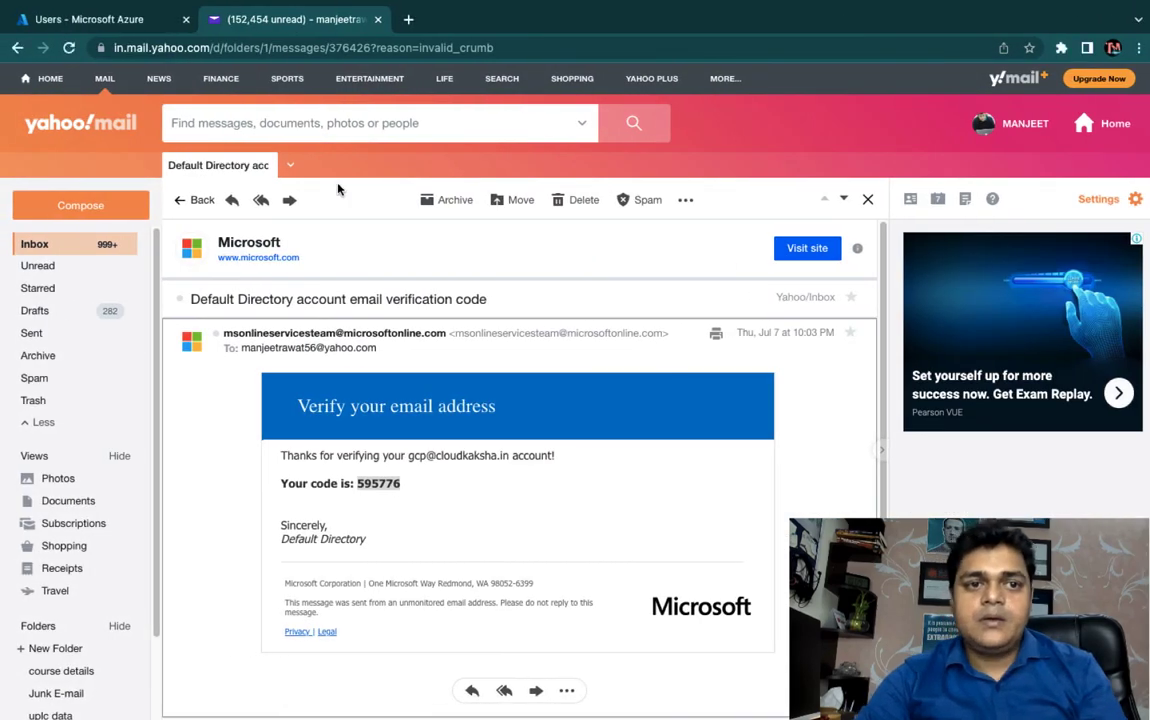
key("ctrl+Left")
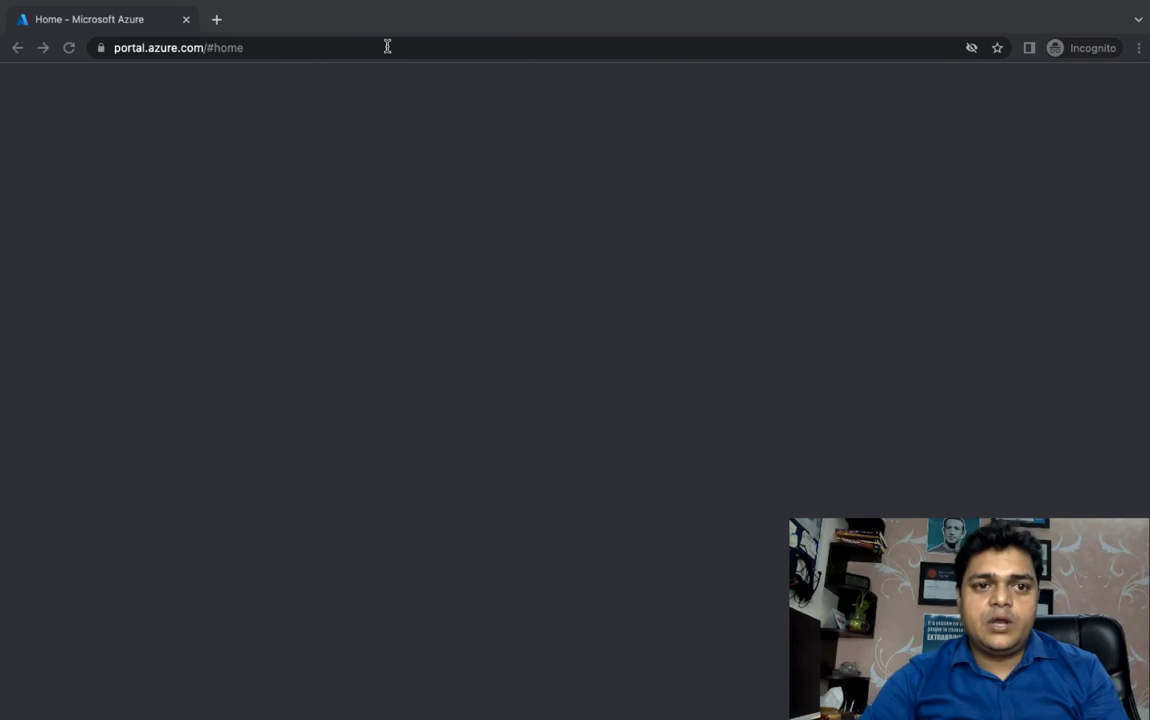
key("ctrl+Left")
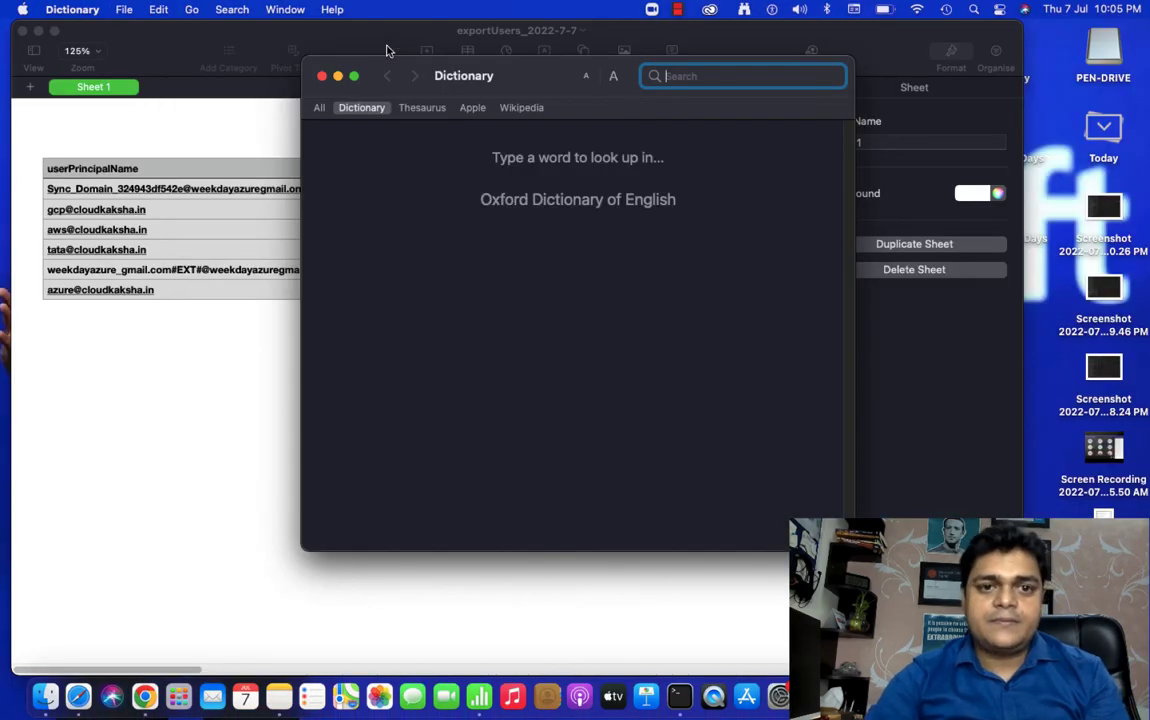
left_click(322, 77)
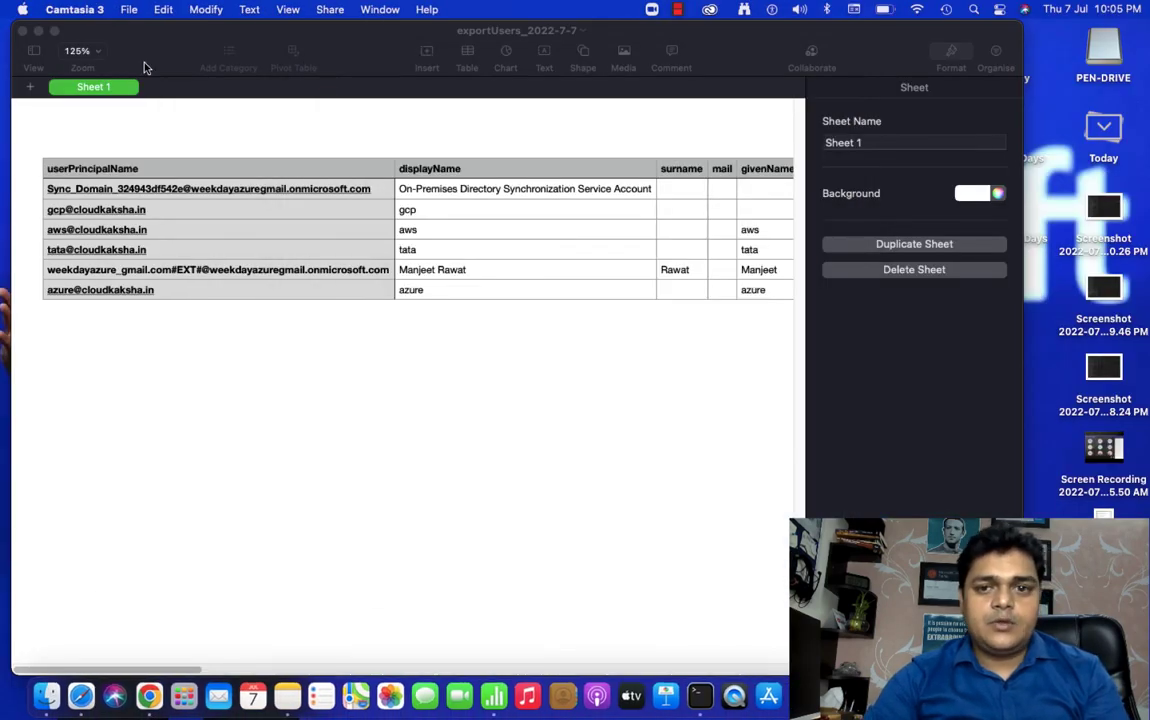
left_click(39, 31)
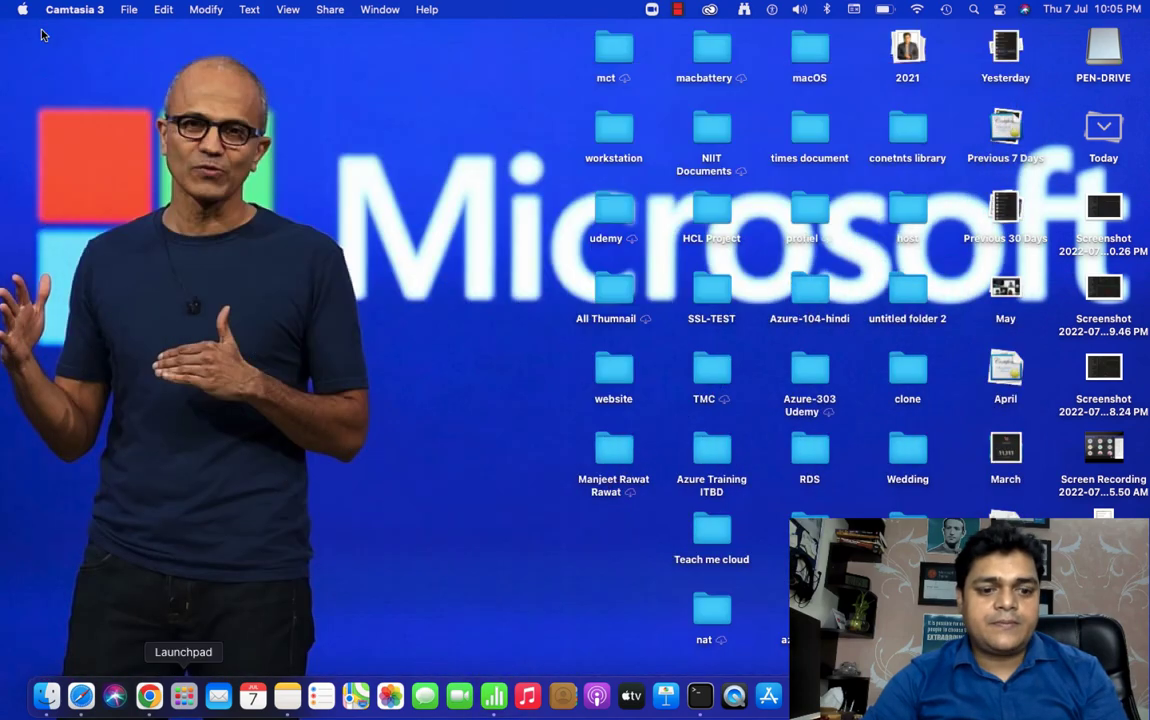
key("ctrl+Right")
Dismiss the welcome prompt with Maybe later and sign the test user out
left_click(633, 429)
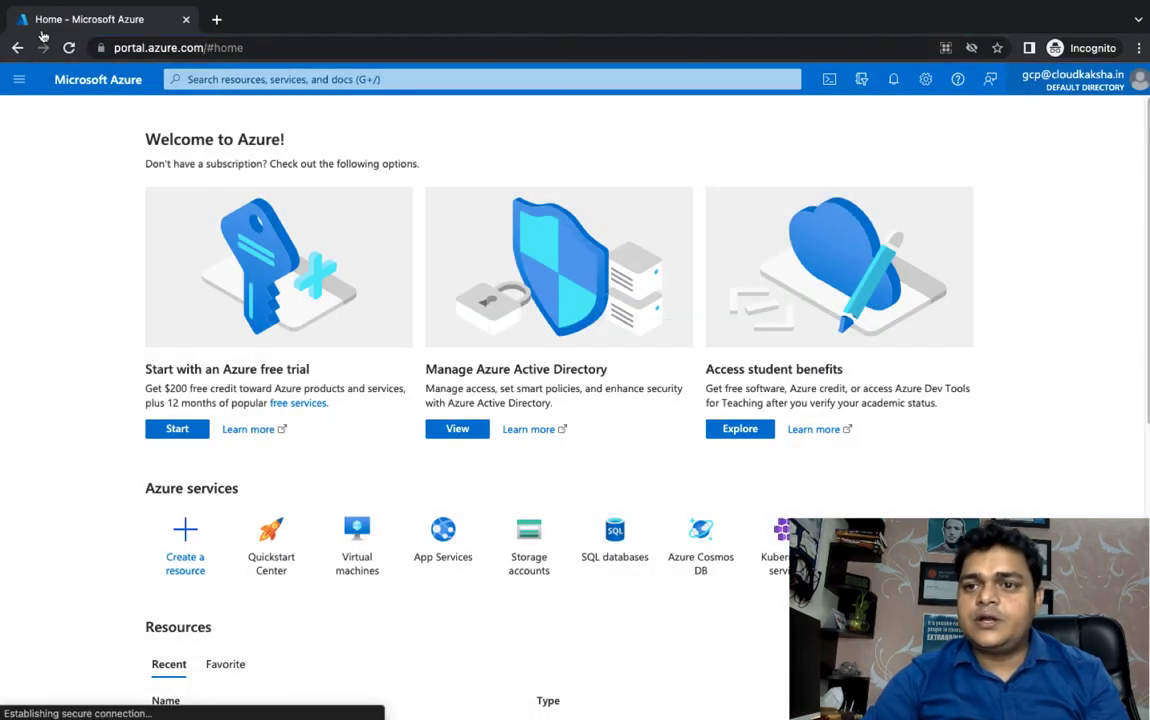
left_click(1137, 82)
left_click(1125, 115)
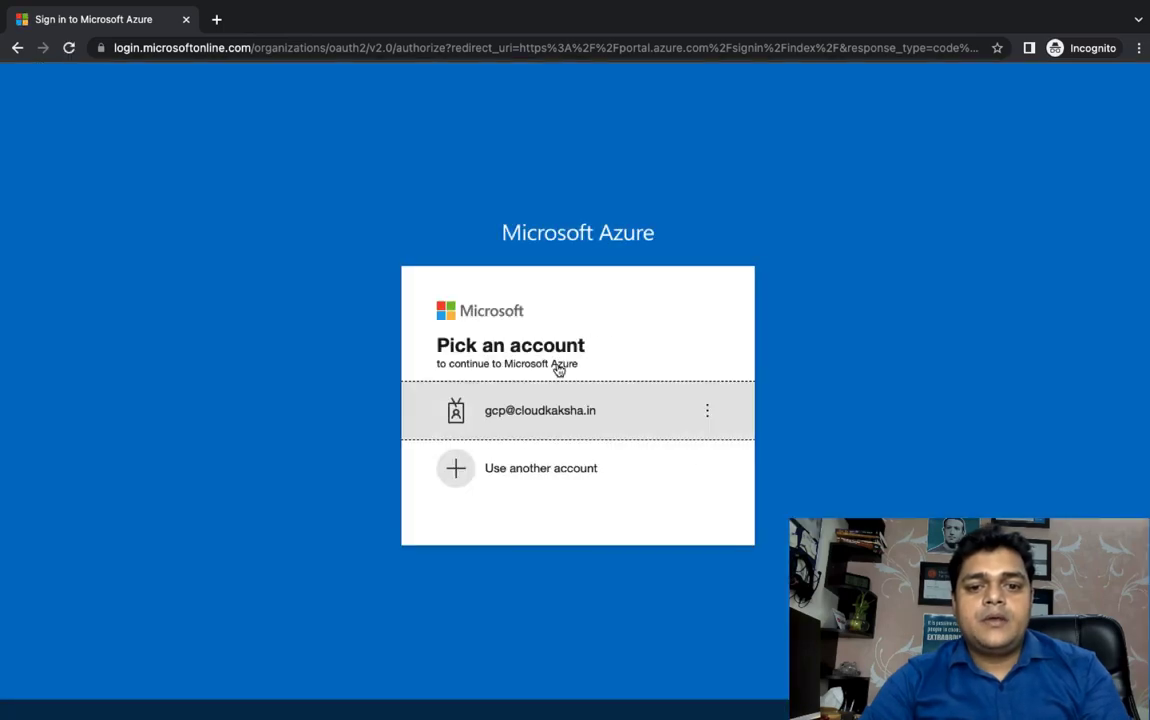
Pick the test account, enter the captcha characters, and choose a text to the mobile phone
left_click(539, 428)
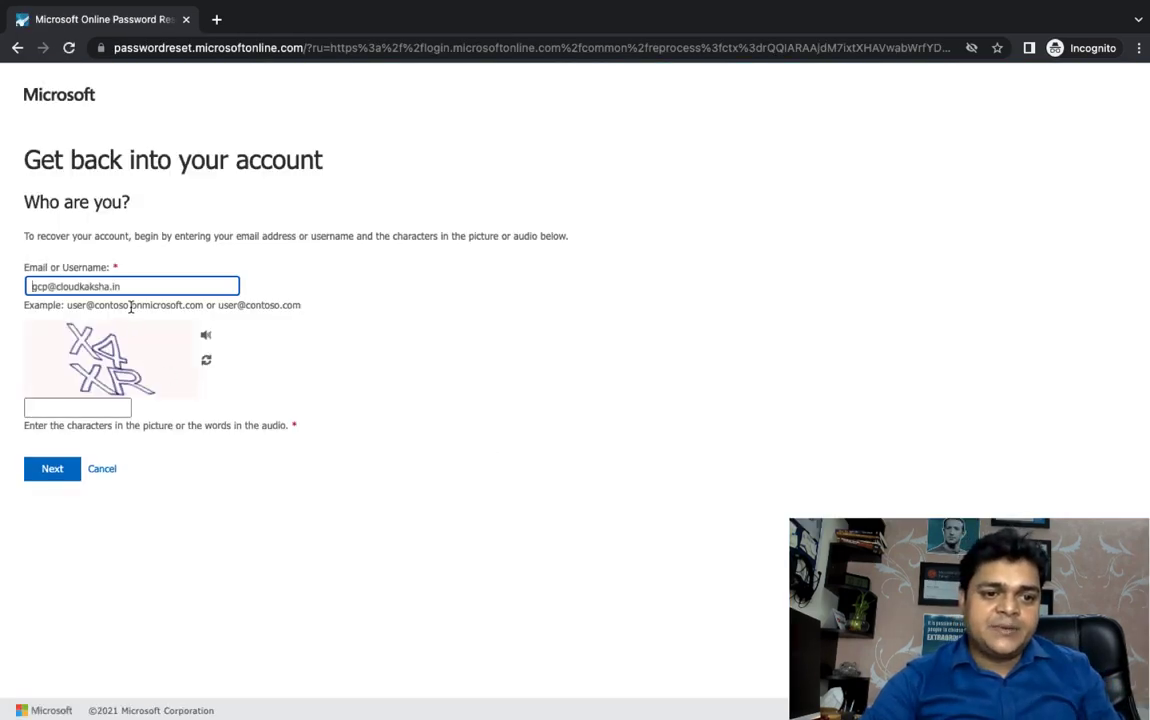
left_click(96, 405)
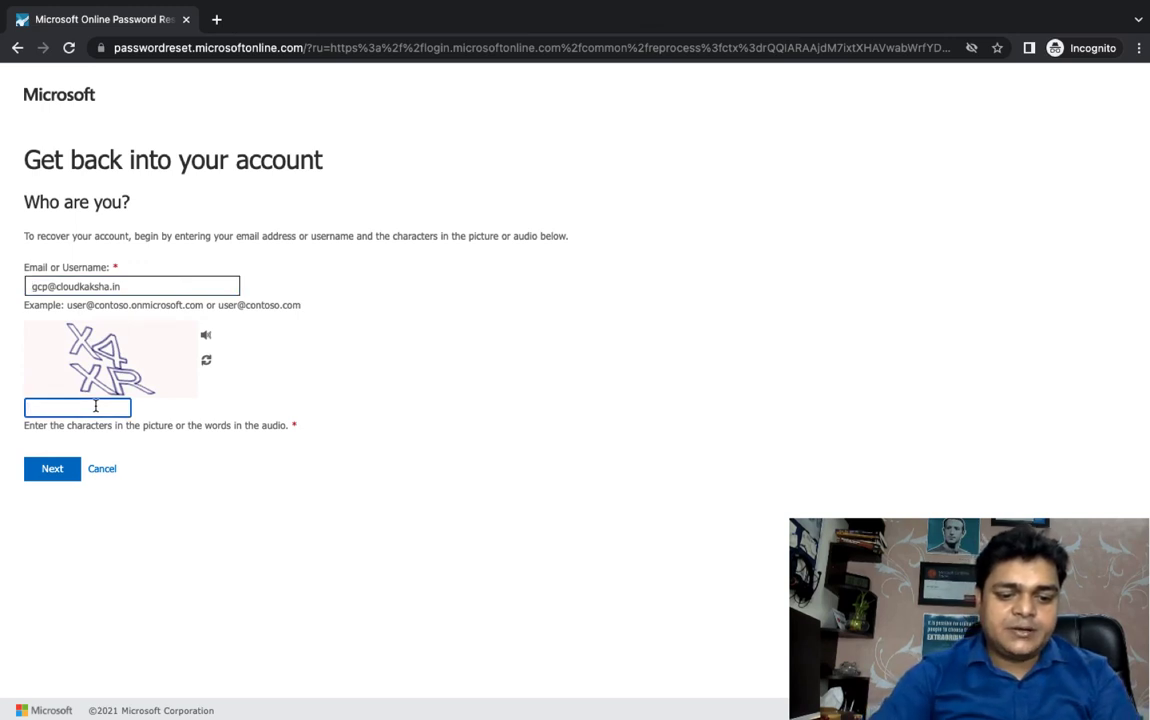
type("X4")
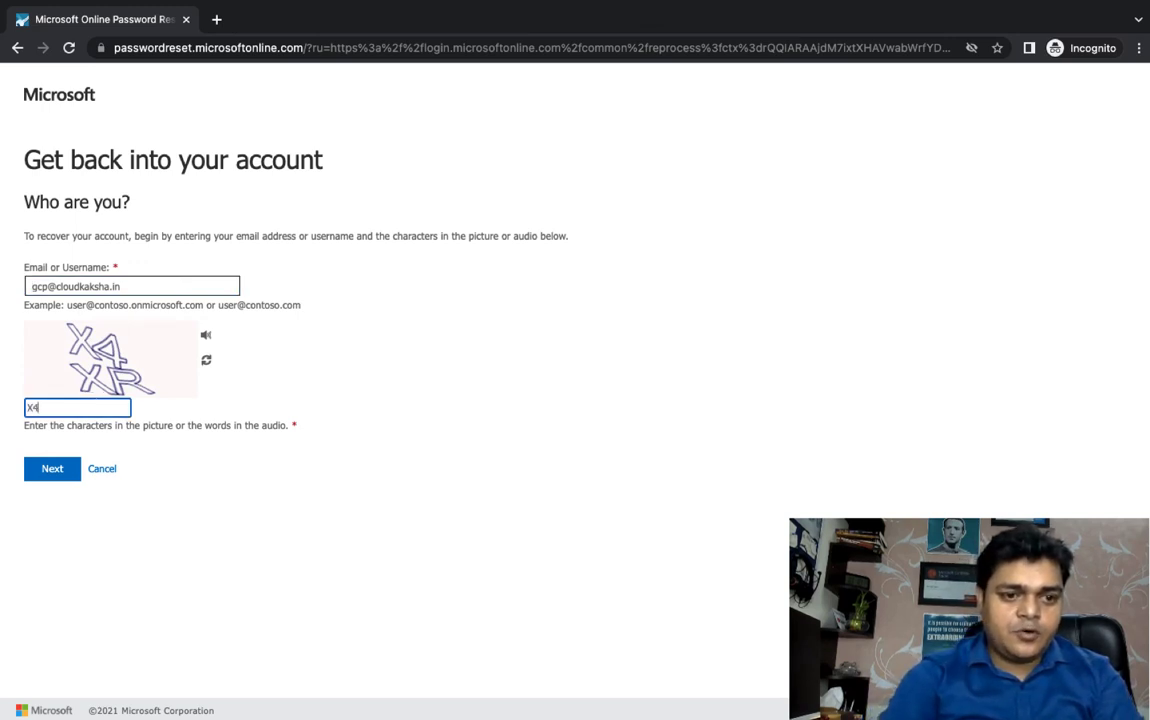
type("XR")
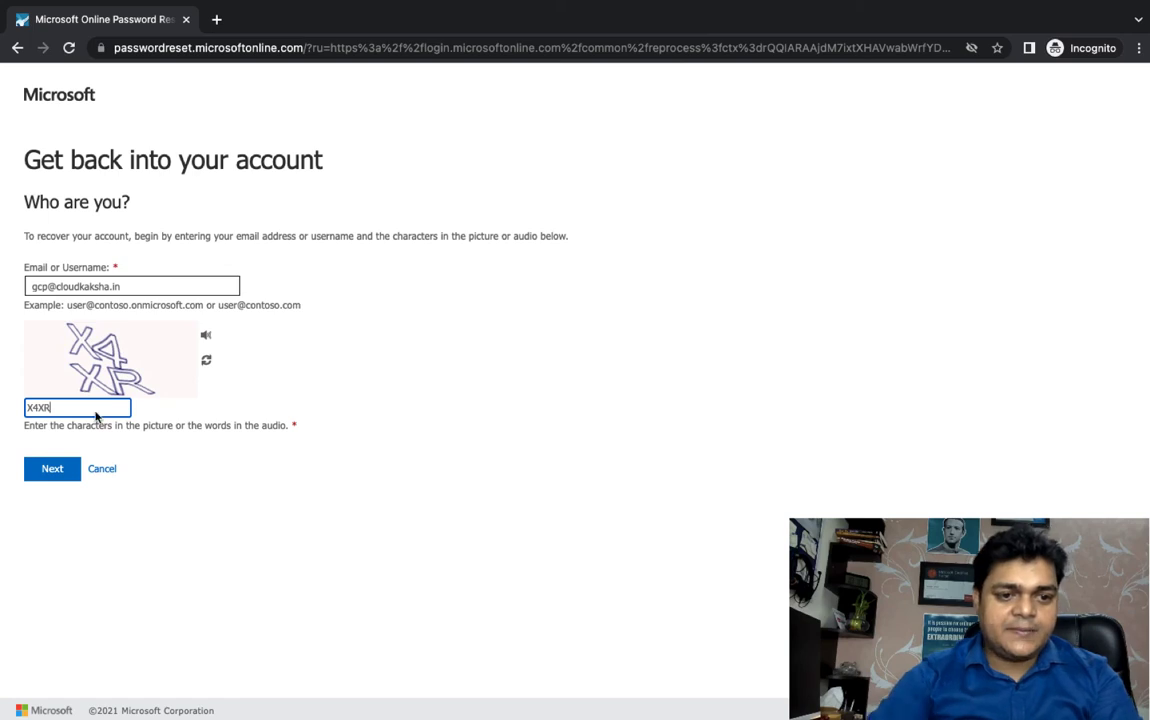
left_click(52, 469)
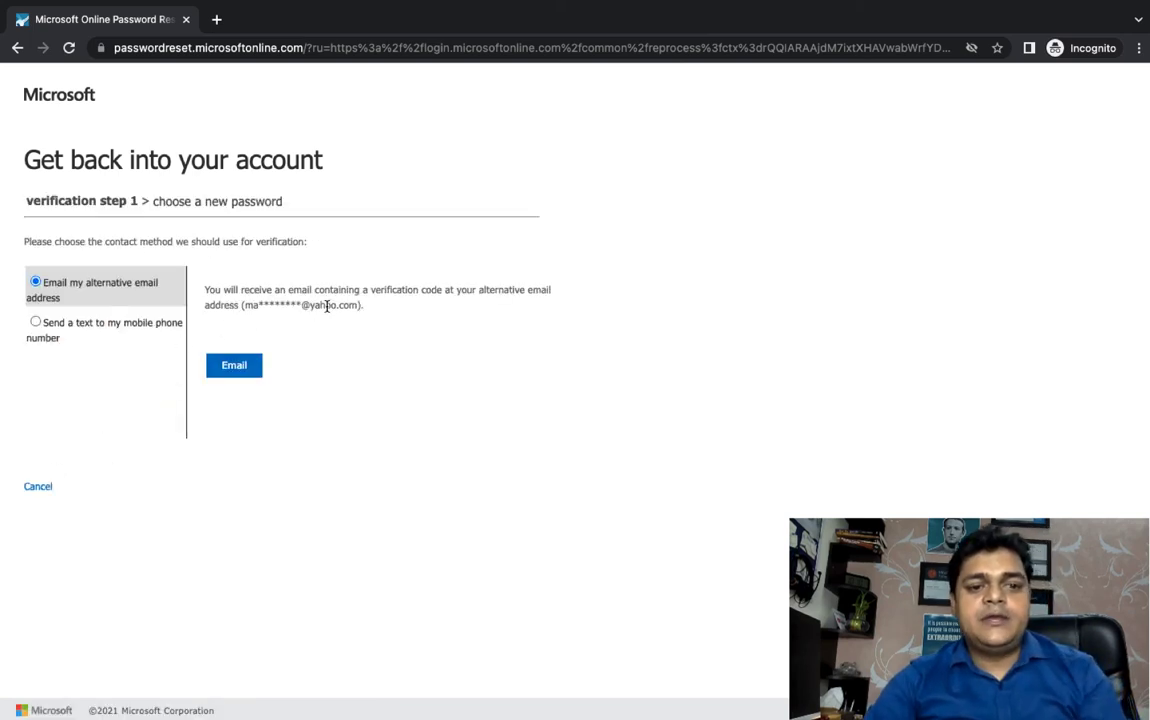
left_click(103, 331)
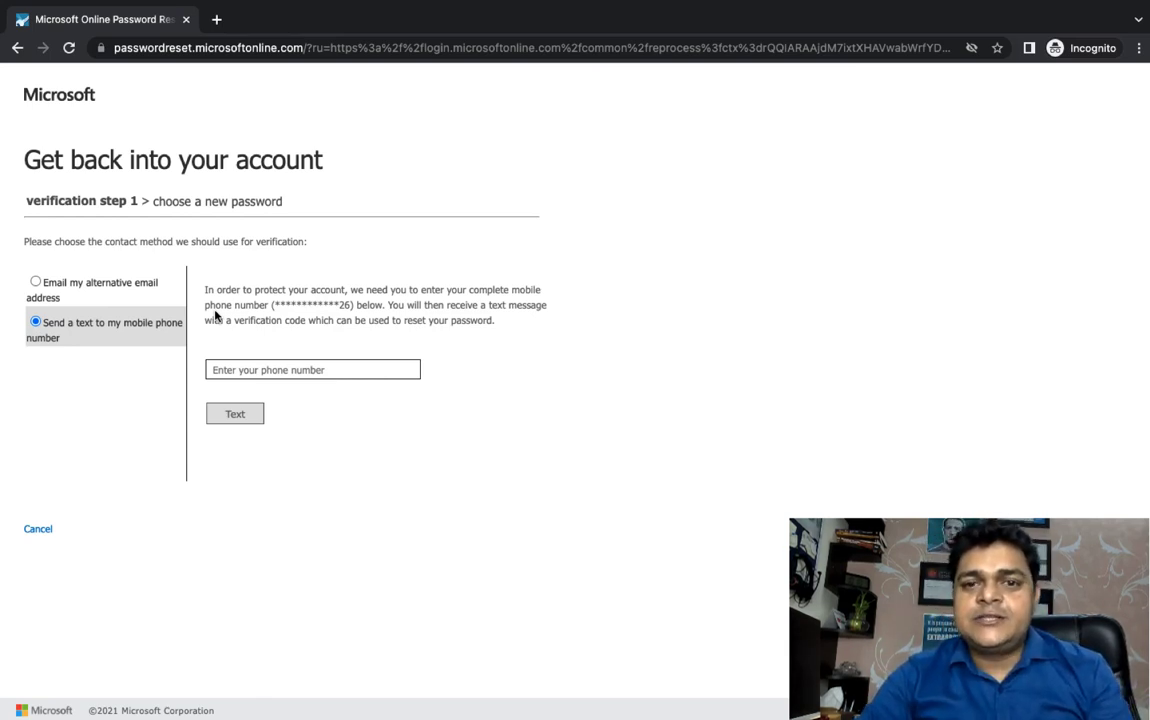
key("ctrl+Left")
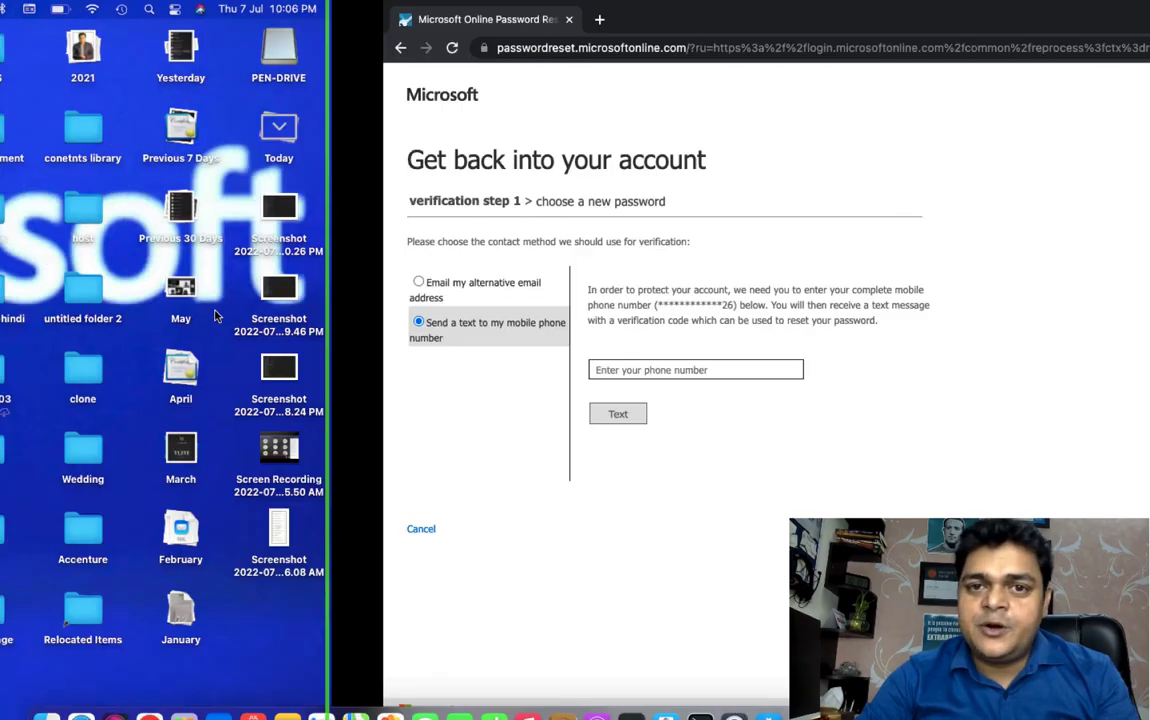